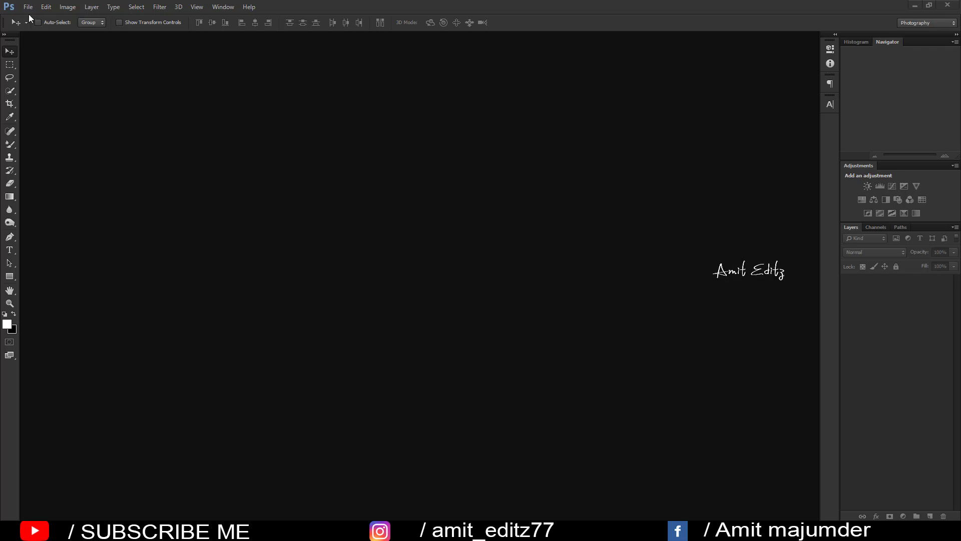
pyautogui.click(28, 7)
pyautogui.click(31, 28)
pyautogui.click(348, 192)
pyautogui.scroll(-3, 358, 211)
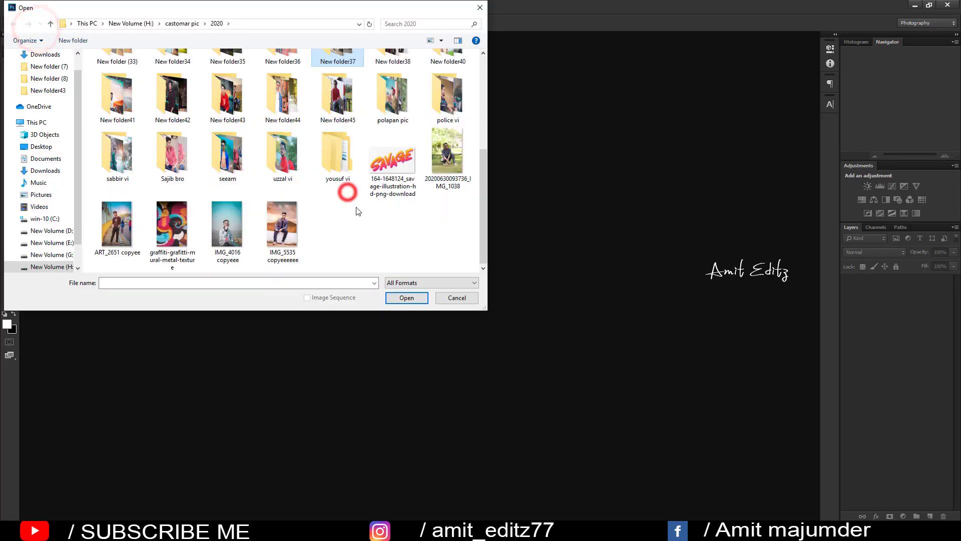
pyautogui.click(445, 153)
pyautogui.click(406, 298)
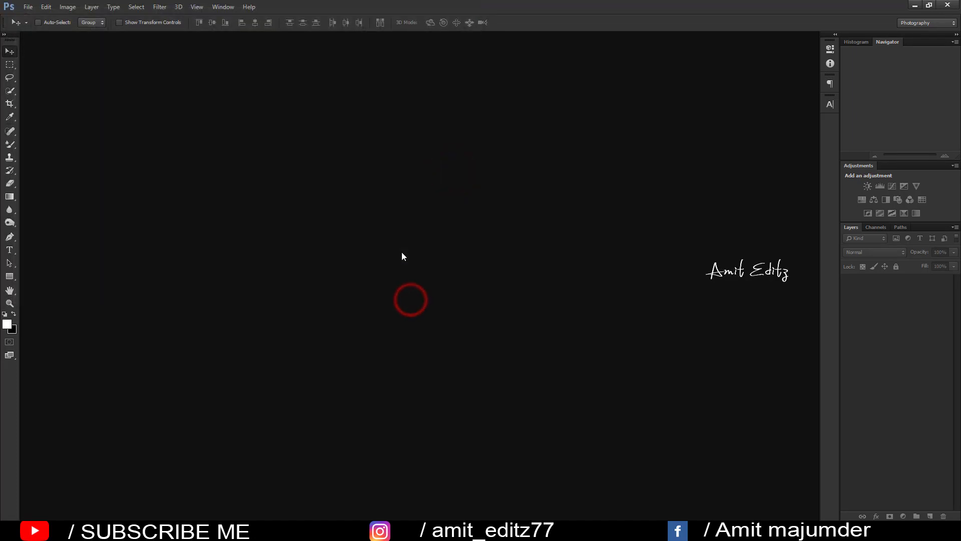
pyautogui.moveTo(255, 39); pyautogui.dragTo(262, 35)
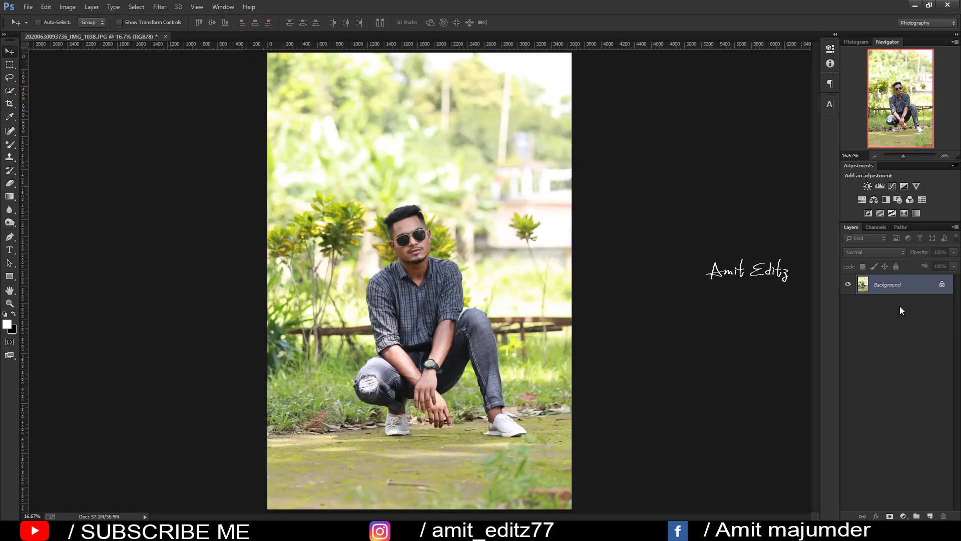
# Create a Background copy layer and apply Imagenomic Noiseware Professional to it at default settings
pyautogui.moveTo(900, 285); pyautogui.dragTo(929, 516)
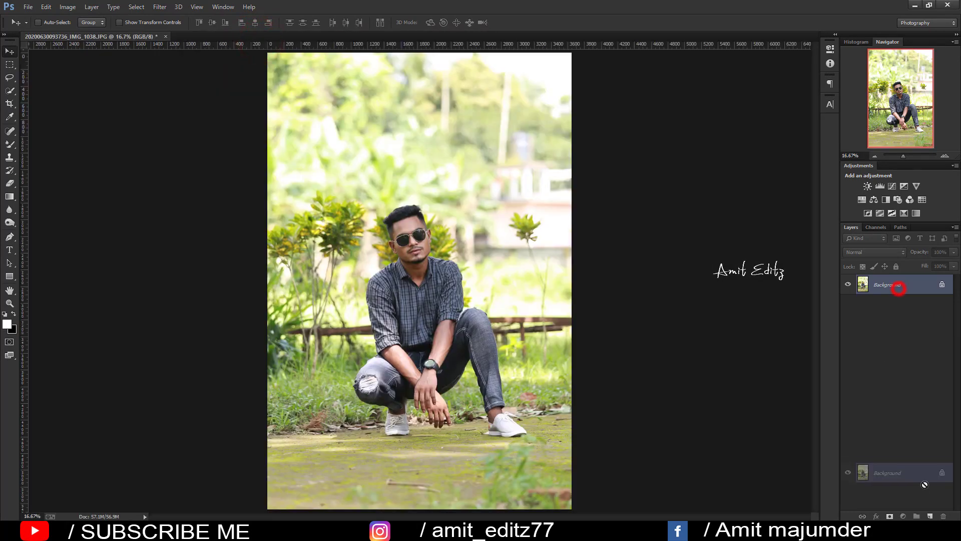
pyautogui.click(156, 7)
pyautogui.click(330, 256)
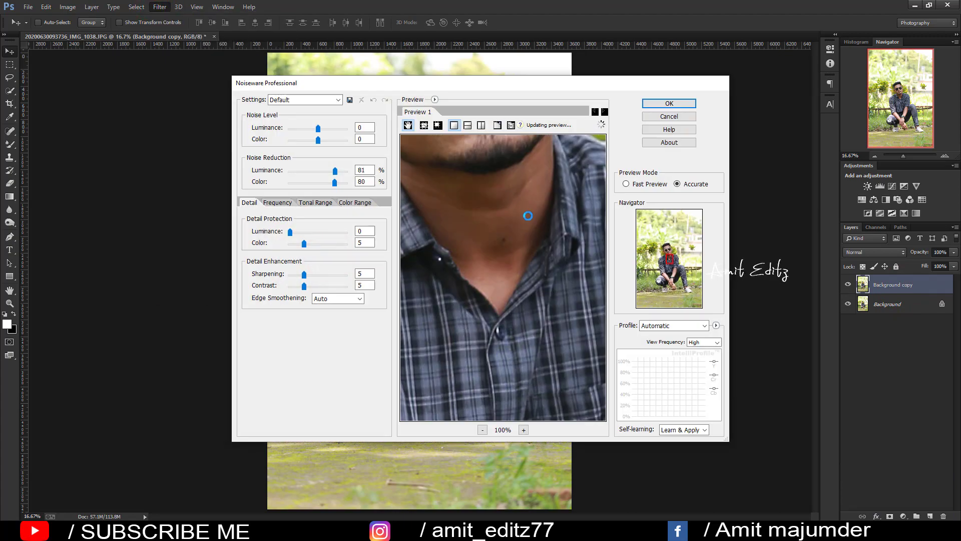
pyautogui.click(669, 103)
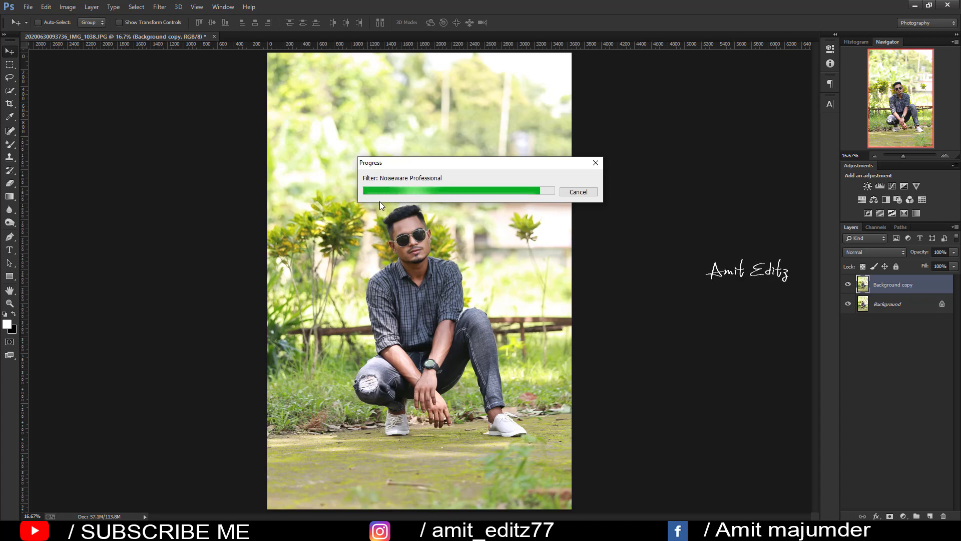
pyautogui.scroll(2, 422, 219)
# Zoom in on the face and set the Spot Healing Brush to 24 px
pyautogui.scroll(2, 410, 214)
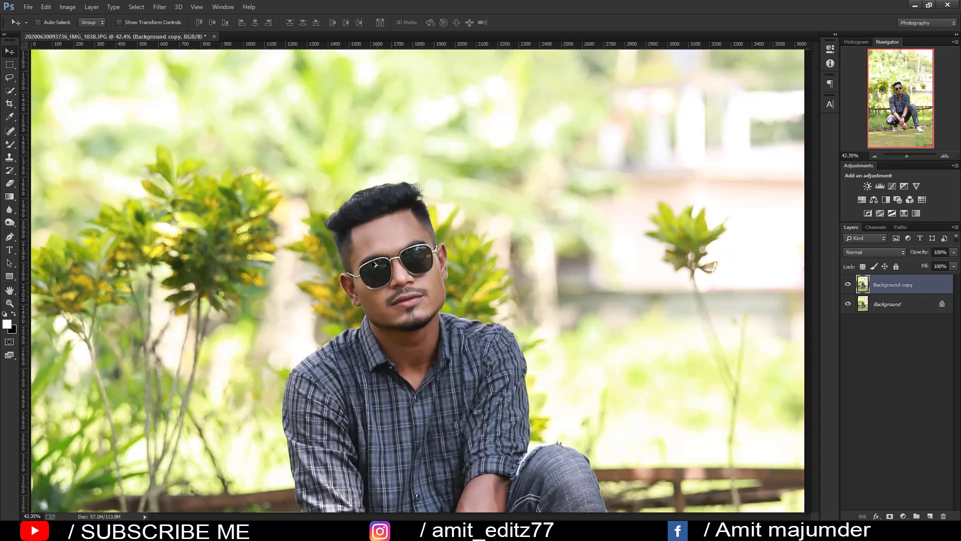
pyautogui.scroll(3, 372, 259)
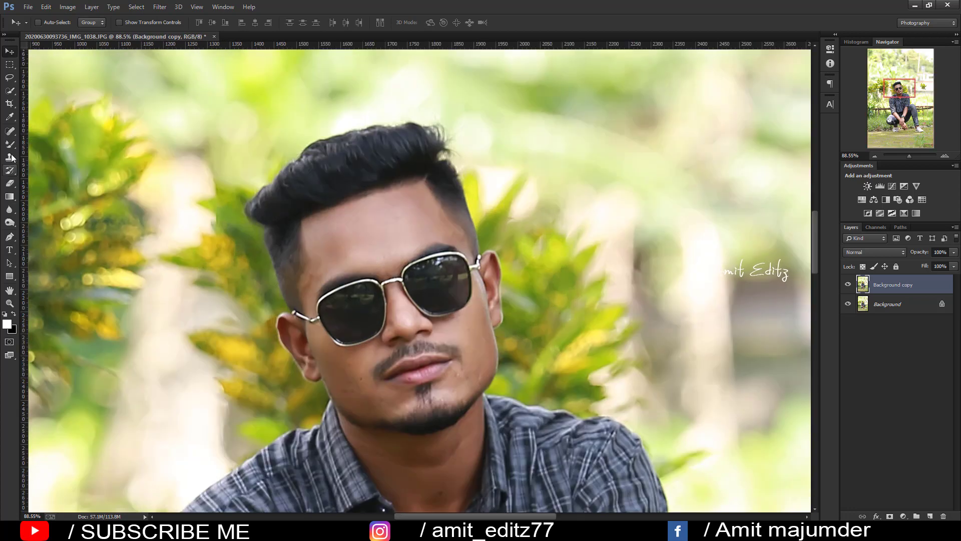
pyautogui.click(9, 130)
pyautogui.keyDown('alt'); pyautogui.rightClick(346, 374); pyautogui.keyUp('alt')
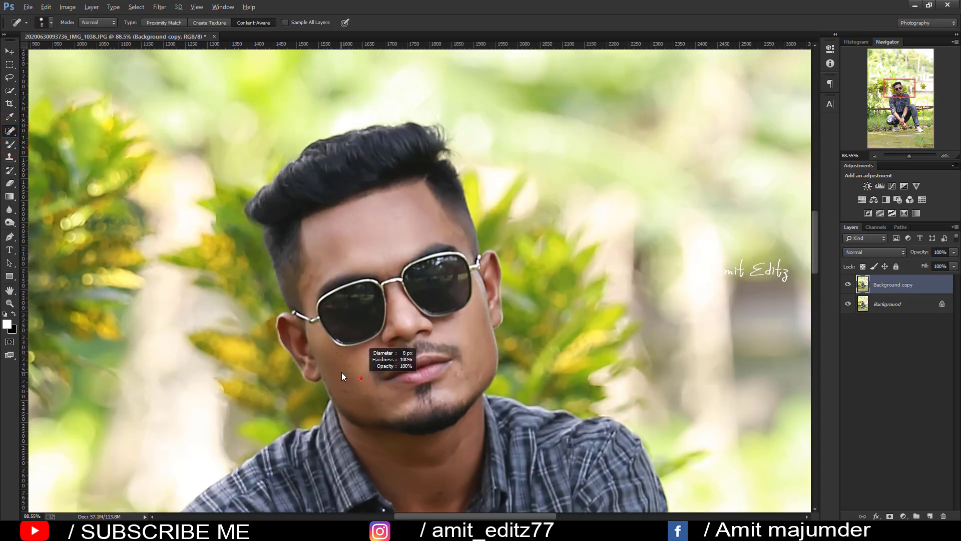
pyautogui.moveTo(341, 371); pyautogui.dragTo(351, 366)
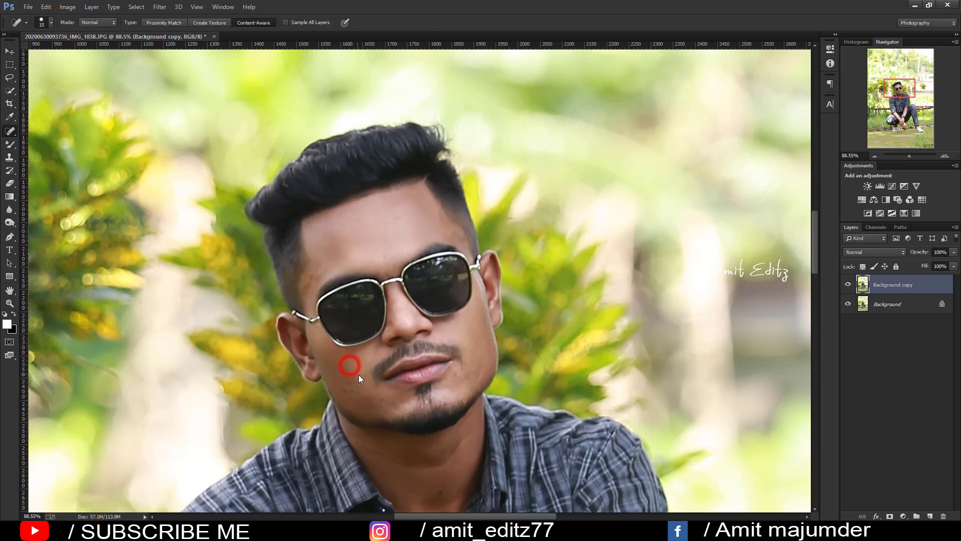
pyautogui.moveTo(359, 374); pyautogui.dragTo(351, 390)
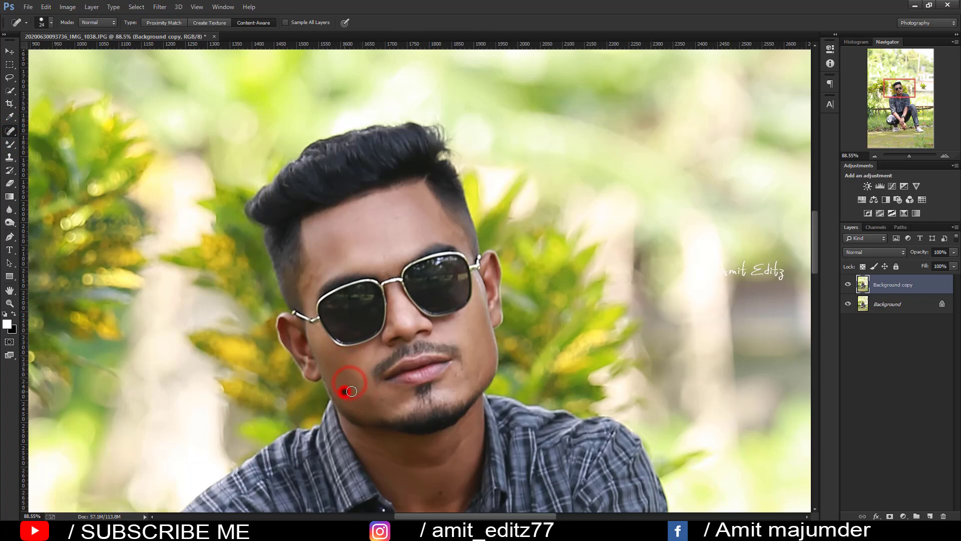
# Heal the spots near the chin, mid-cheek and below the glasses, then zoom back out
pyautogui.click(454, 377)
pyautogui.click(479, 368)
pyautogui.moveTo(467, 329); pyautogui.dragTo(483, 338)
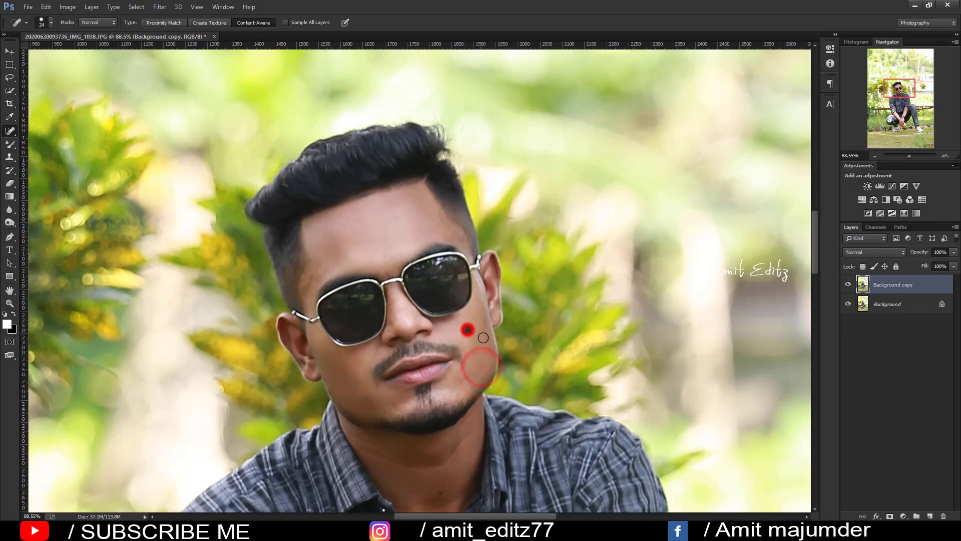
pyautogui.scroll(-3, 422, 423)
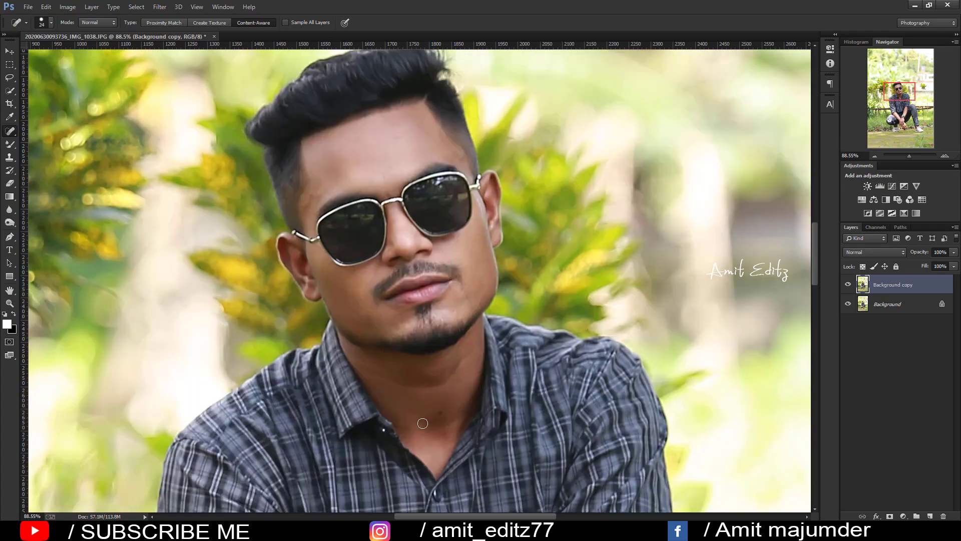
pyautogui.scroll(-5, 429, 365)
pyautogui.scroll(-3, 421, 350)
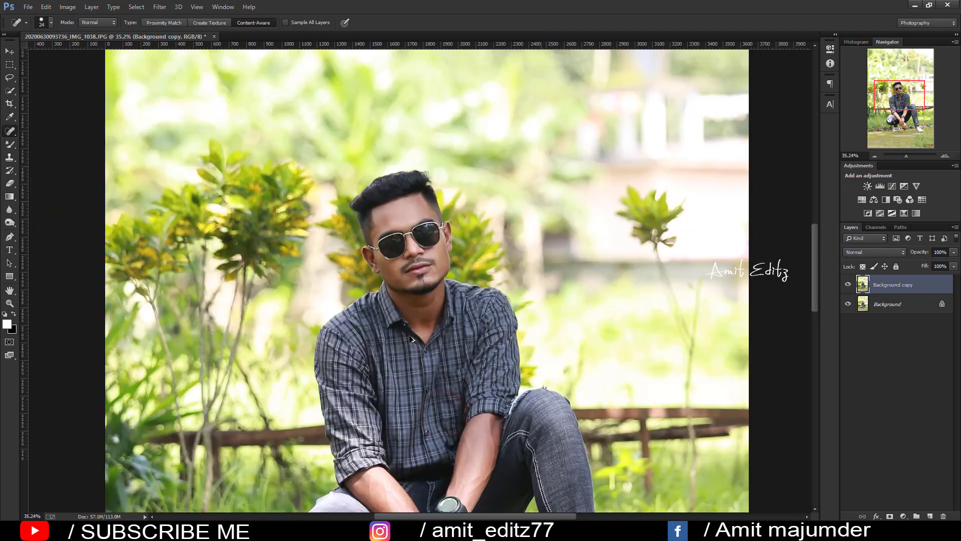
pyautogui.scroll(-2, 410, 339)
pyautogui.scroll(2, 411, 339)
pyautogui.scroll(-3, 411, 339)
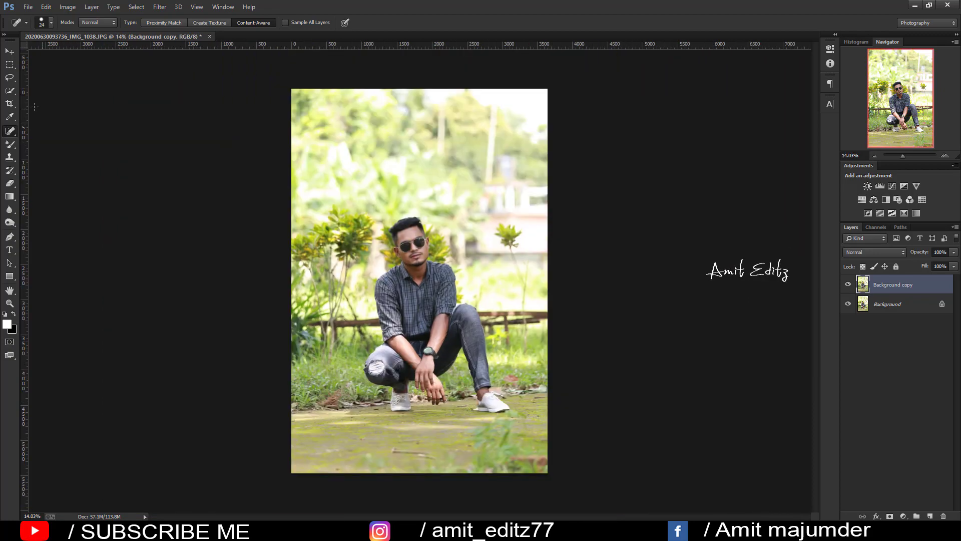
# In the Camera Raw Filter, set Contrast +14, Shadows +5, Blacks +17 and lower Whites
pyautogui.rightClick(10, 145)
pyautogui.click(32, 142)
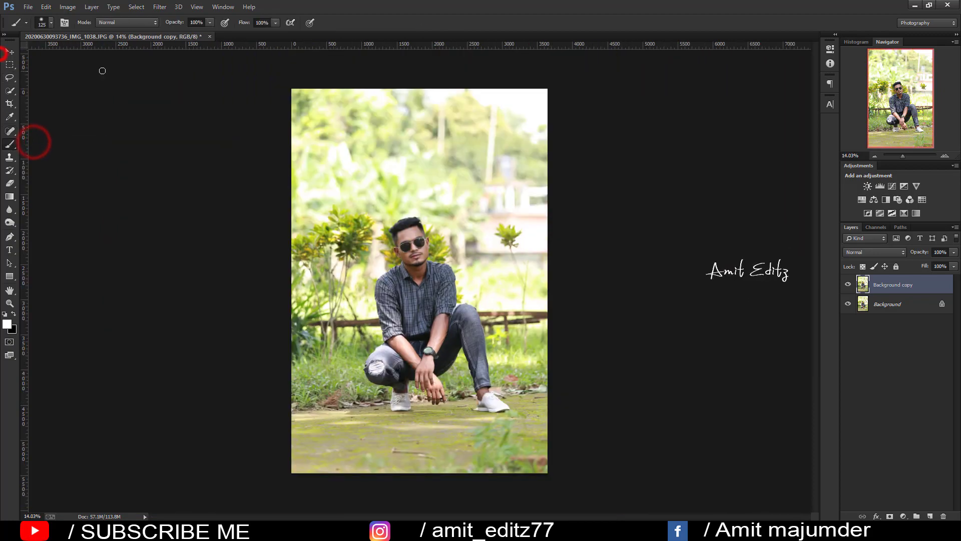
pyautogui.click(11, 53)
pyautogui.click(158, 7)
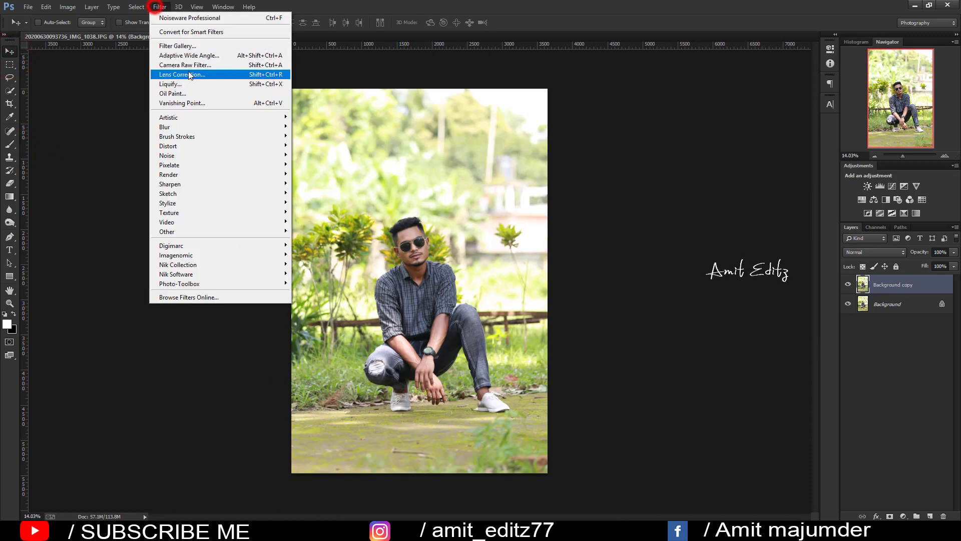
pyautogui.click(189, 68)
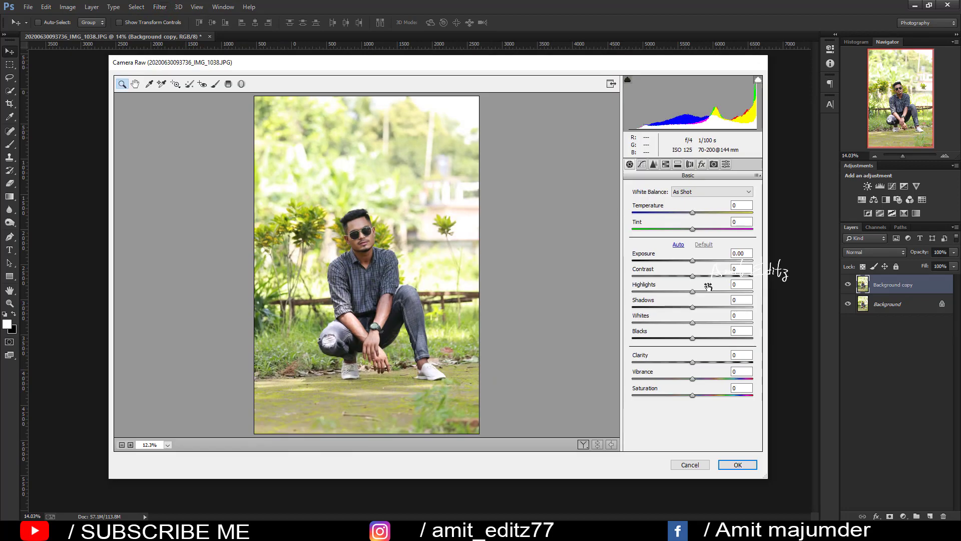
pyautogui.moveTo(693, 276)
pyautogui.mouseDown()
pyautogui.moveTo(700, 276)
pyautogui.moveTo(696, 307)
pyautogui.moveTo(621, 323)
pyautogui.mouseUp()
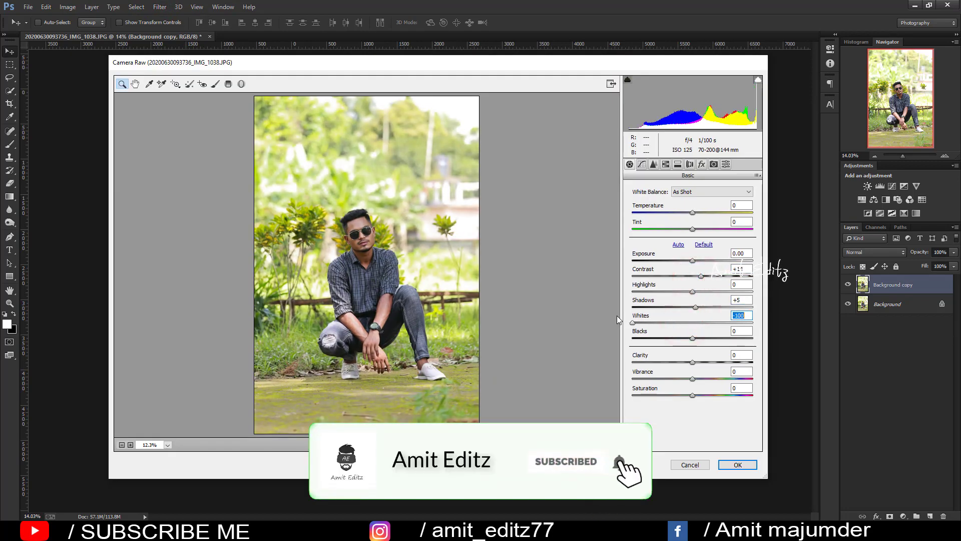
pyautogui.moveTo(692, 337)
pyautogui.mouseDown()
pyautogui.moveTo(702, 338)
pyautogui.moveTo(662, 321)
pyautogui.mouseUp()
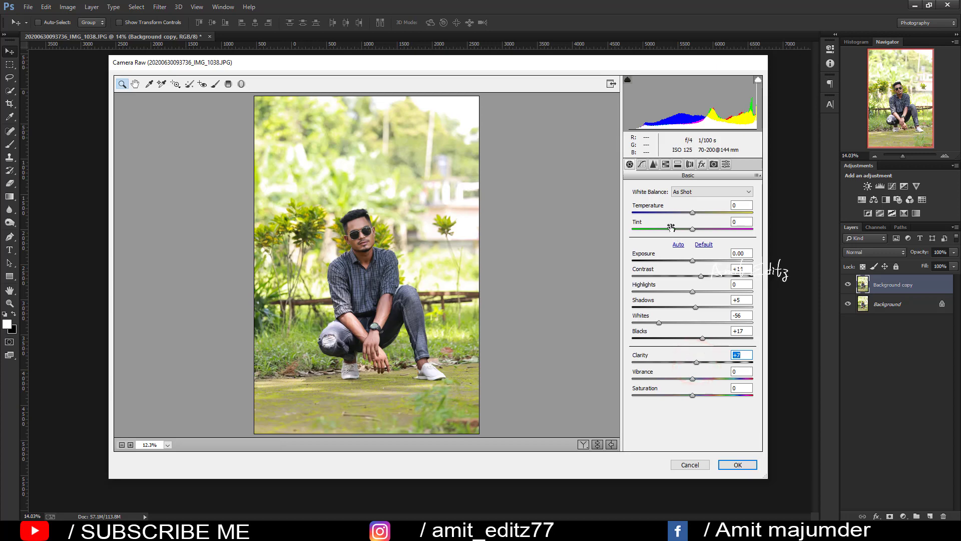
# Raise Orange luminance and shift Green hue to -100, then apply the filter
pyautogui.click(665, 164)
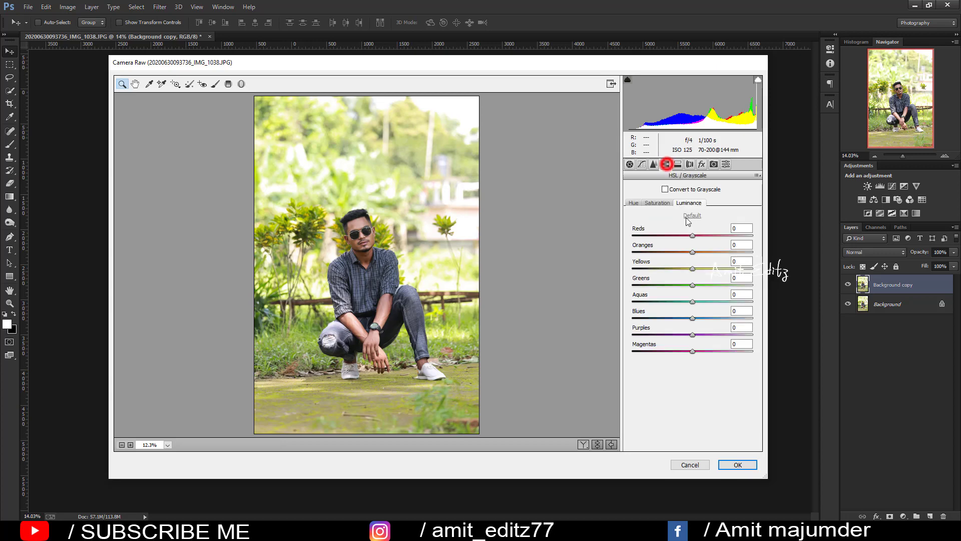
pyautogui.moveTo(692, 251); pyautogui.dragTo(718, 255)
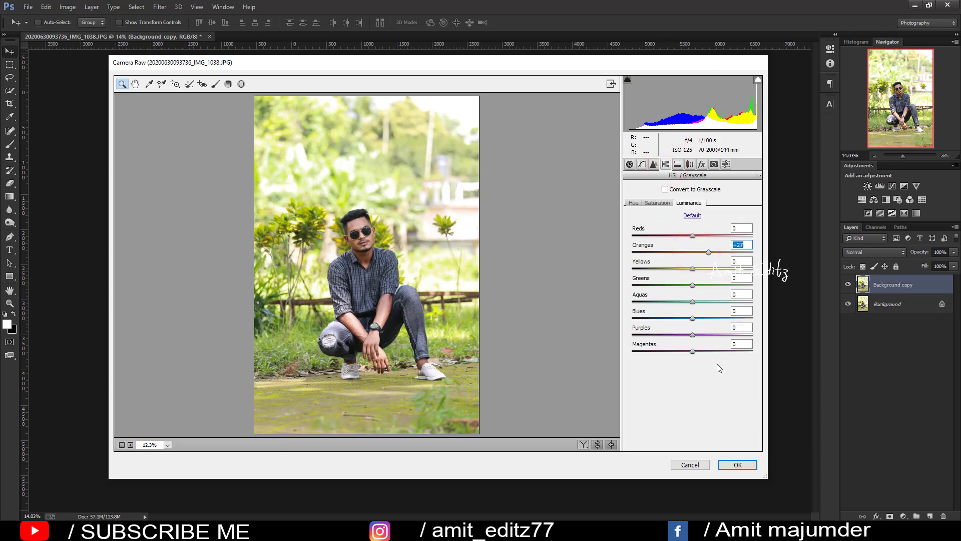
pyautogui.click(633, 202)
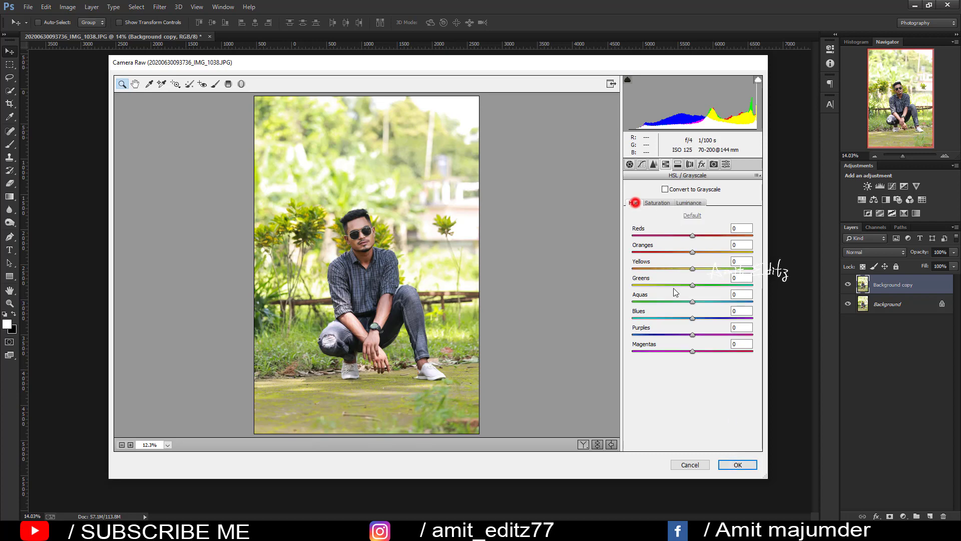
pyautogui.moveTo(692, 285); pyautogui.dragTo(608, 281)
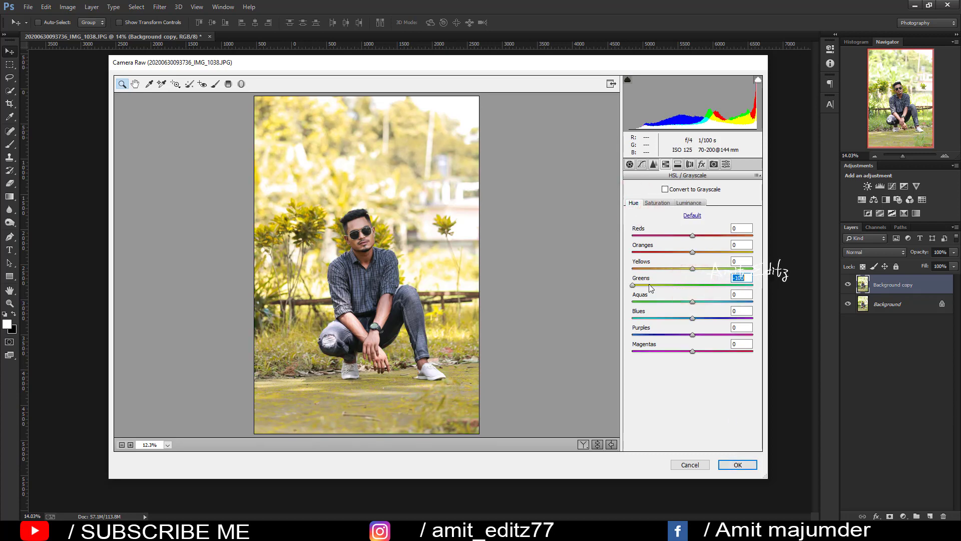
pyautogui.click(749, 464)
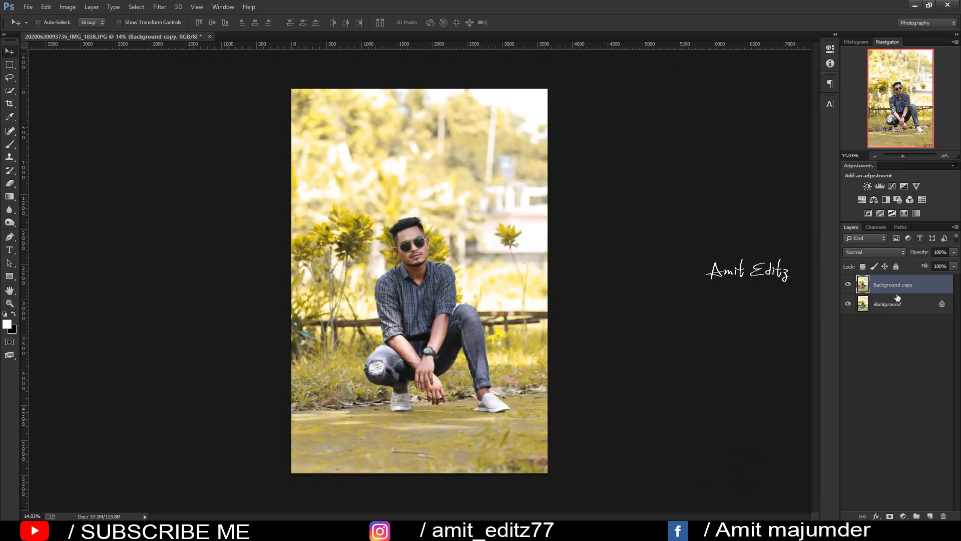
# Duplicate the Background copy and add a Selective Color adjustment targeting Yellows
pyautogui.moveTo(897, 298); pyautogui.dragTo(929, 515)
pyautogui.click(904, 516)
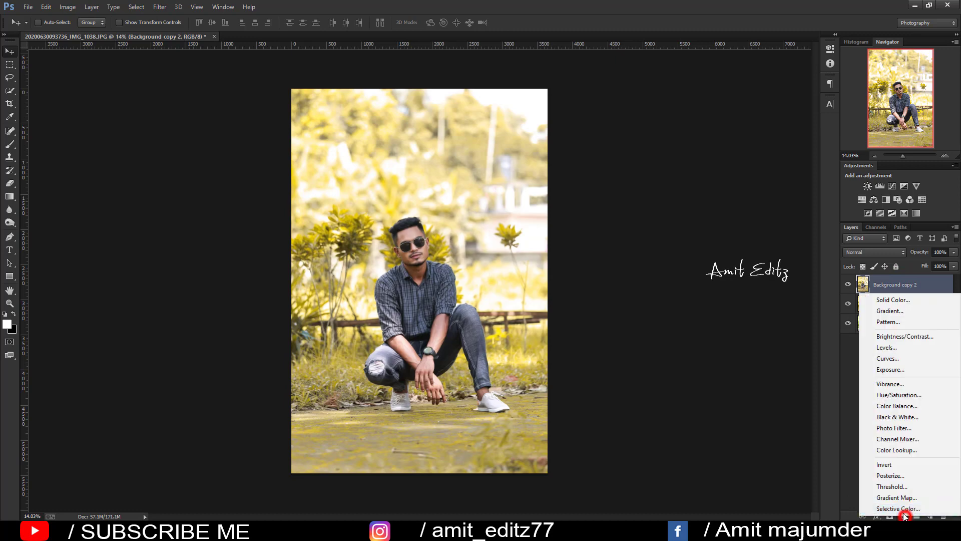
pyautogui.click(759, 90)
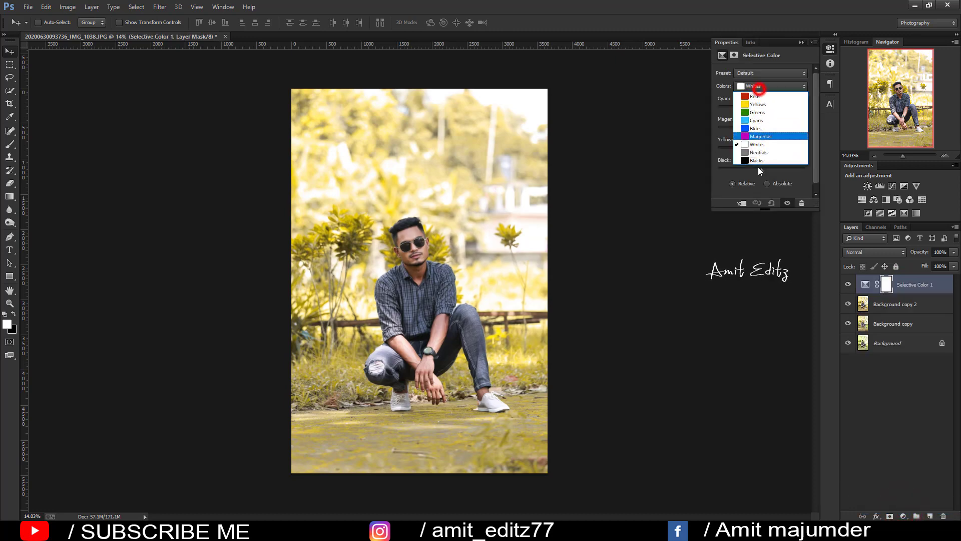
pyautogui.click(757, 158)
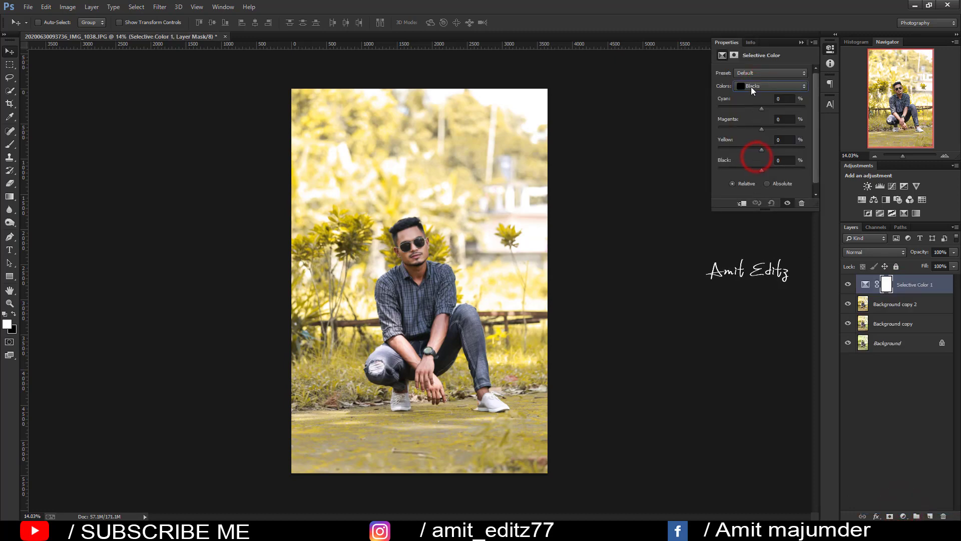
pyautogui.click(751, 86)
pyautogui.click(755, 104)
# Give the Yellows Cyan -100, Magenta +69, Yellow +1 and Black -25, then collapse Properties
pyautogui.moveTo(758, 106); pyautogui.dragTo(708, 107)
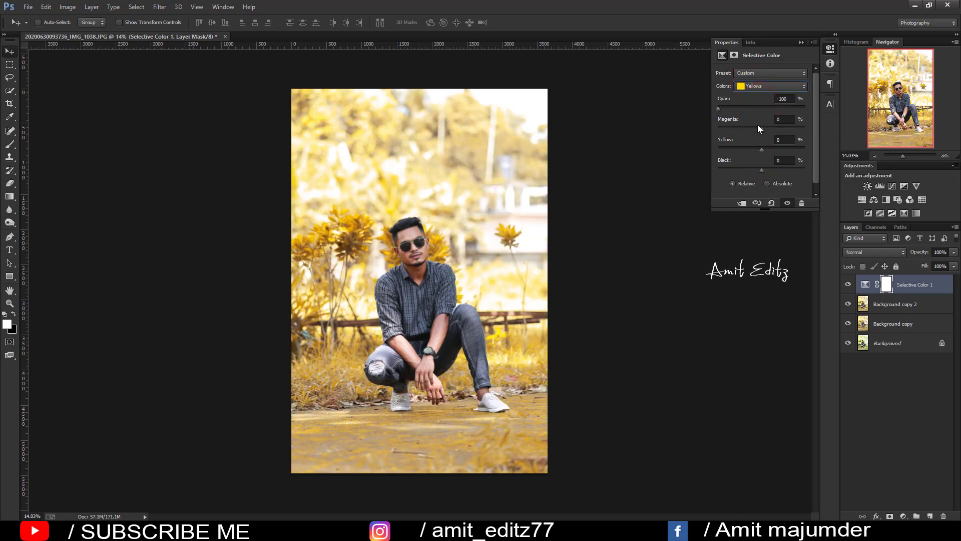
pyautogui.moveTo(759, 128); pyautogui.dragTo(791, 130)
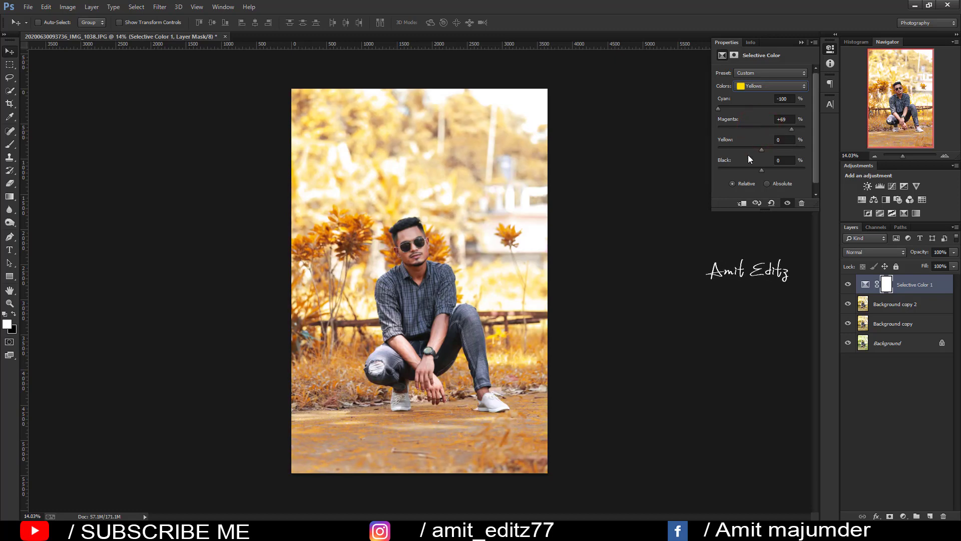
pyautogui.moveTo(761, 149)
pyautogui.mouseDown()
pyautogui.moveTo(691, 140)
pyautogui.moveTo(791, 150)
pyautogui.mouseUp()
pyautogui.moveTo(760, 169)
pyautogui.mouseDown()
pyautogui.moveTo(718, 168)
pyautogui.moveTo(761, 168)
pyautogui.moveTo(742, 170)
pyautogui.mouseUp()
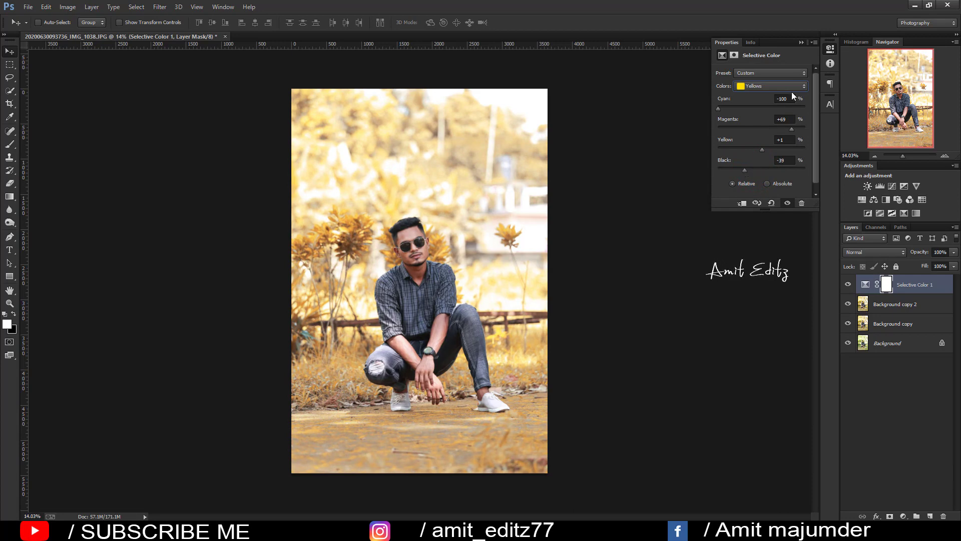
pyautogui.moveTo(746, 169); pyautogui.dragTo(750, 169)
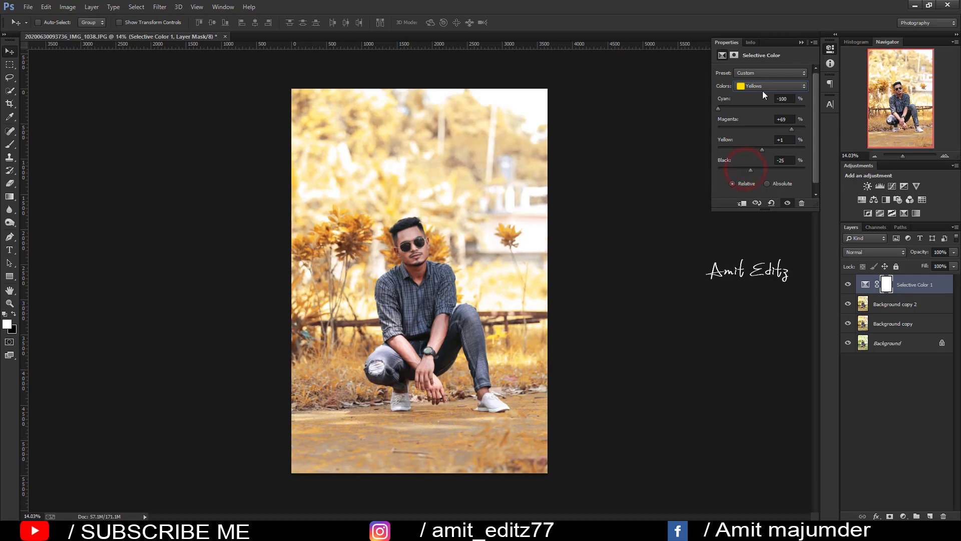
pyautogui.click(801, 43)
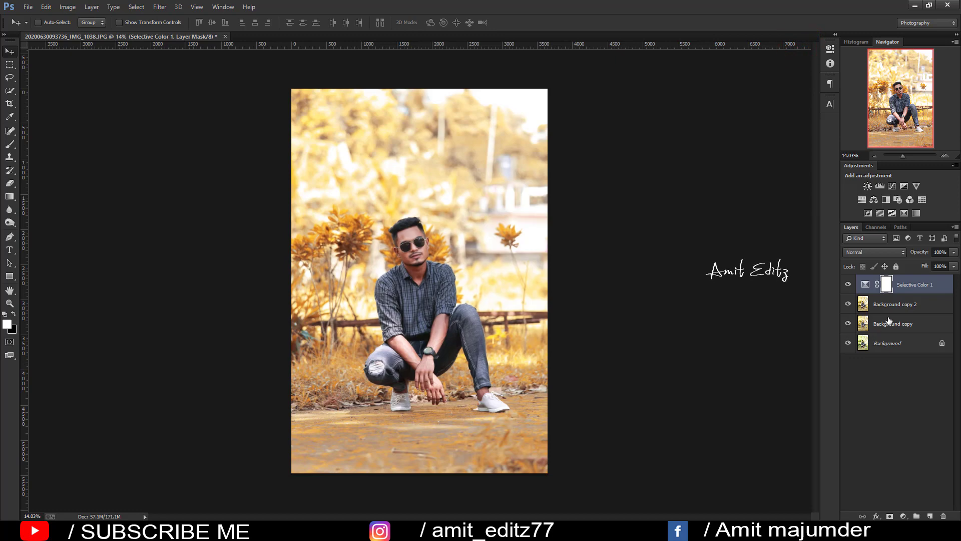
# Add a layer mask and paint black over the face, forearm and knees
pyautogui.click(890, 517)
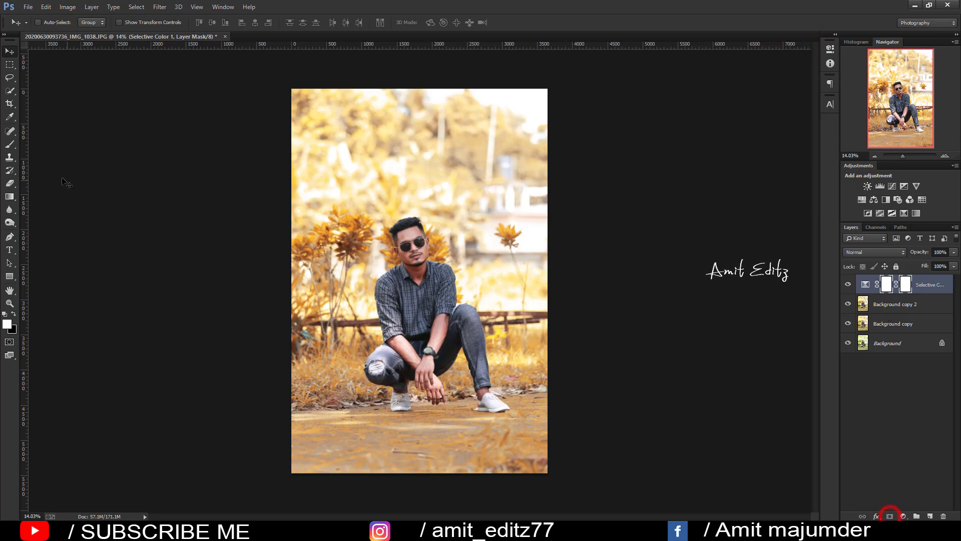
pyautogui.click(9, 144)
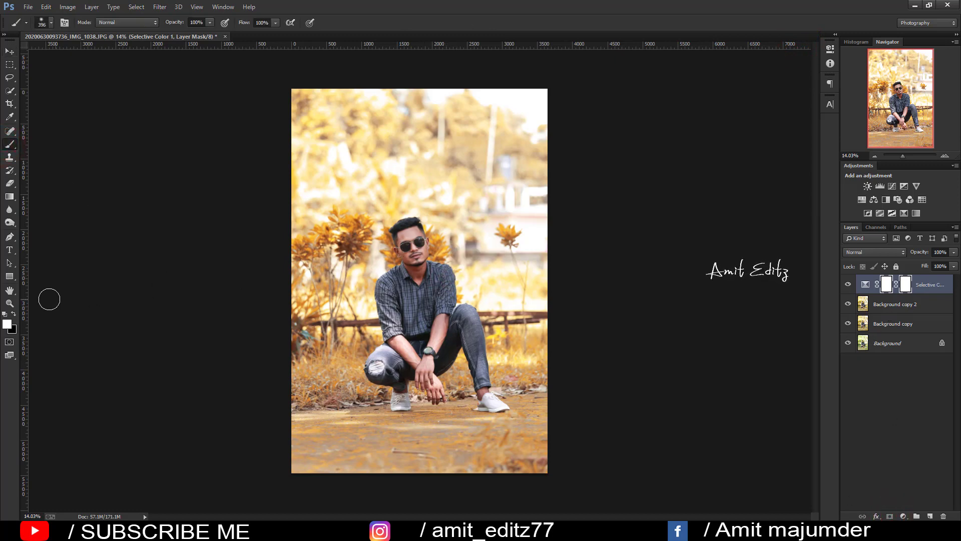
pyautogui.click(13, 314)
pyautogui.moveTo(406, 242); pyautogui.dragTo(412, 253)
pyautogui.moveTo(401, 332)
pyautogui.mouseDown()
pyautogui.moveTo(403, 353)
pyautogui.moveTo(431, 386)
pyautogui.moveTo(442, 302)
pyautogui.moveTo(441, 322)
pyautogui.moveTo(471, 341)
pyautogui.mouseUp()
pyautogui.click(381, 370)
pyautogui.moveTo(382, 369); pyautogui.dragTo(395, 381)
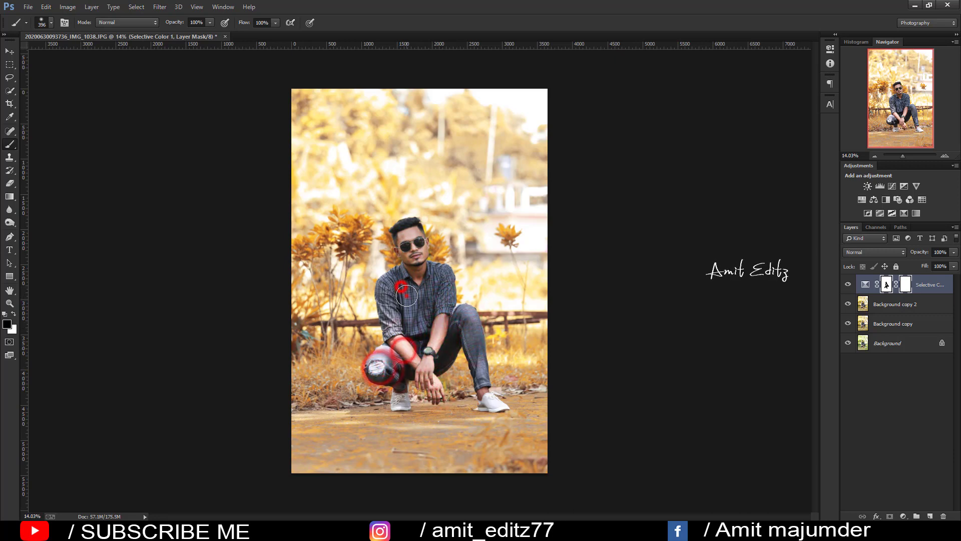
pyautogui.moveTo(400, 290); pyautogui.dragTo(408, 298)
pyautogui.scroll(2, 422, 308)
pyautogui.moveTo(396, 200)
pyautogui.mouseDown()
pyautogui.moveTo(423, 221)
pyautogui.moveTo(418, 235)
pyautogui.mouseUp()
# Toggle the Selective Color layer on and off to compare the masked result
pyautogui.click(848, 285)
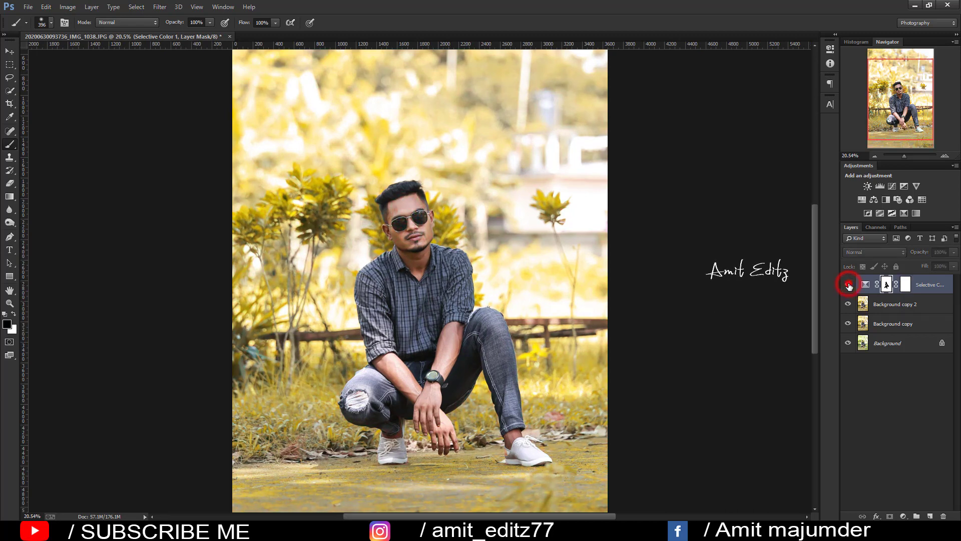
pyautogui.click(849, 286)
pyautogui.click(849, 285)
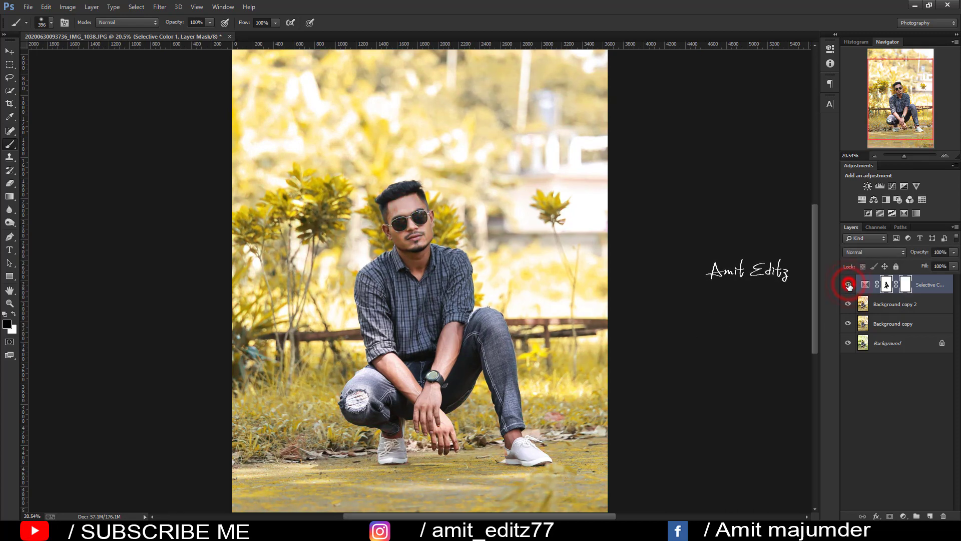
pyautogui.scroll(-1, 534, 299)
pyautogui.scroll(-2, 535, 299)
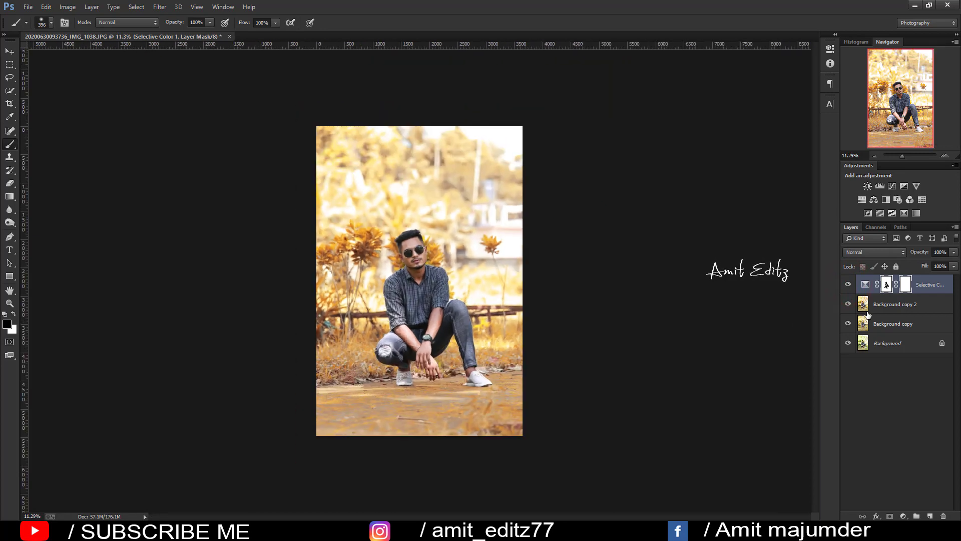
pyautogui.click(848, 286)
pyautogui.click(849, 285)
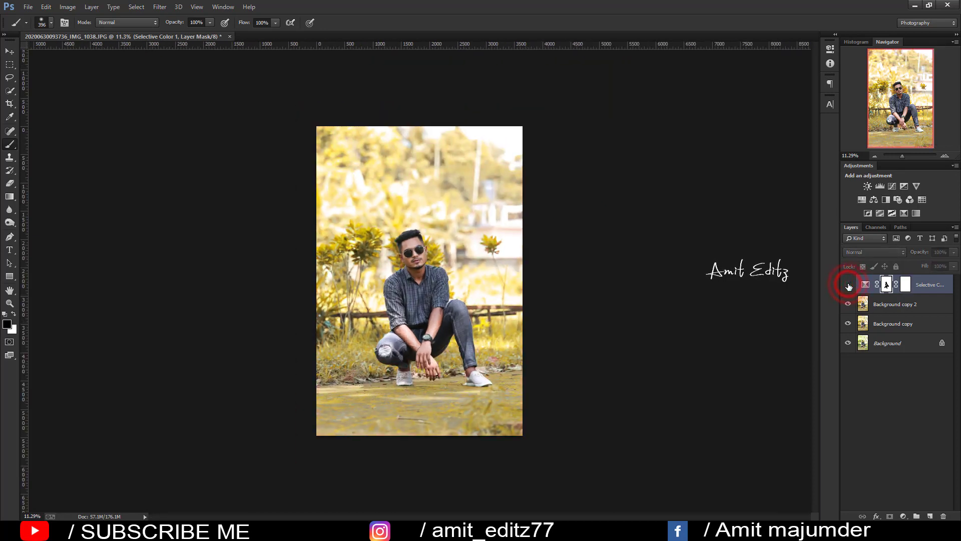
# Shrink the brush, recheck the face with the adjustment hidden, and fit the photo on screen
pyautogui.scroll(2, 447, 290)
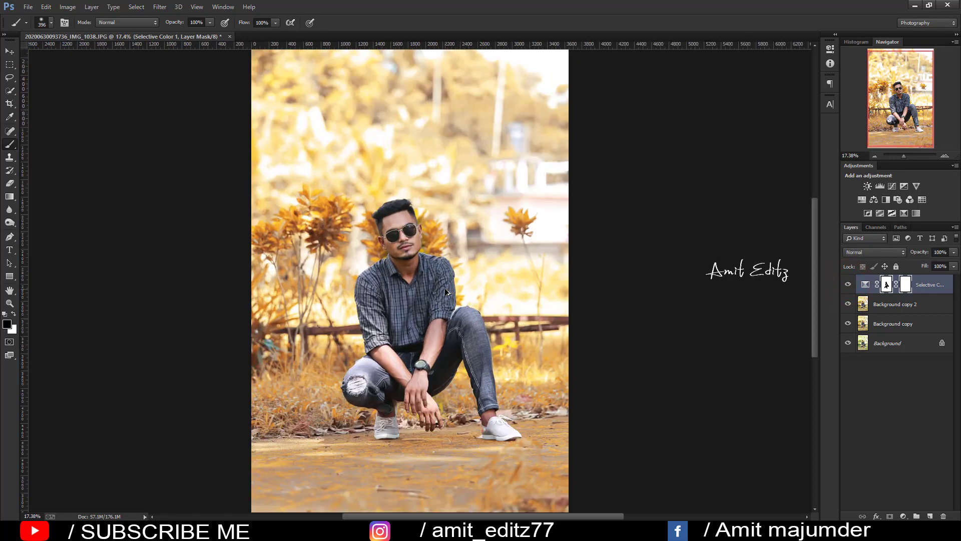
pyautogui.scroll(1, 387, 238)
pyautogui.scroll(1, 386, 239)
pyautogui.scroll(2, 420, 250)
pyautogui.scroll(2, 419, 250)
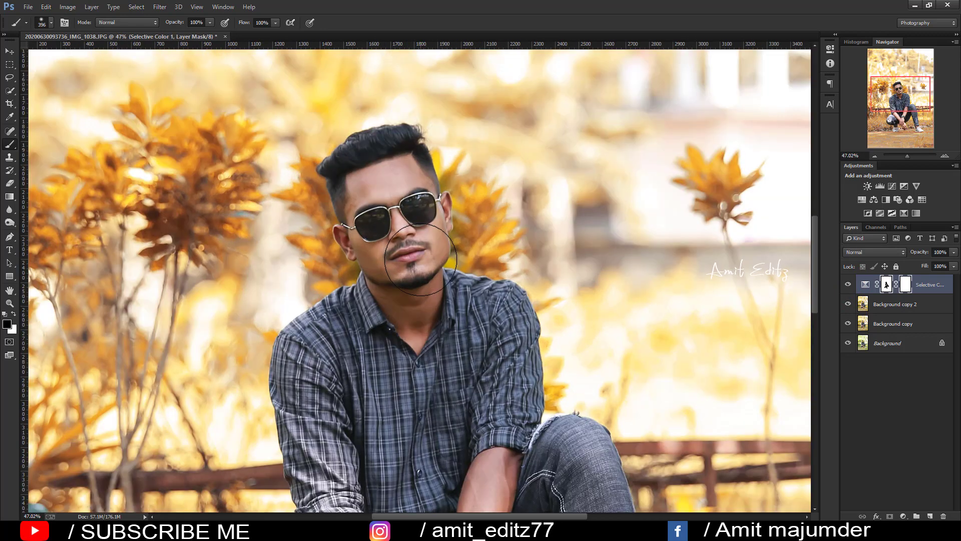
pyautogui.moveTo(413, 315); pyautogui.dragTo(365, 316)
pyautogui.click(848, 285)
pyautogui.click(848, 284)
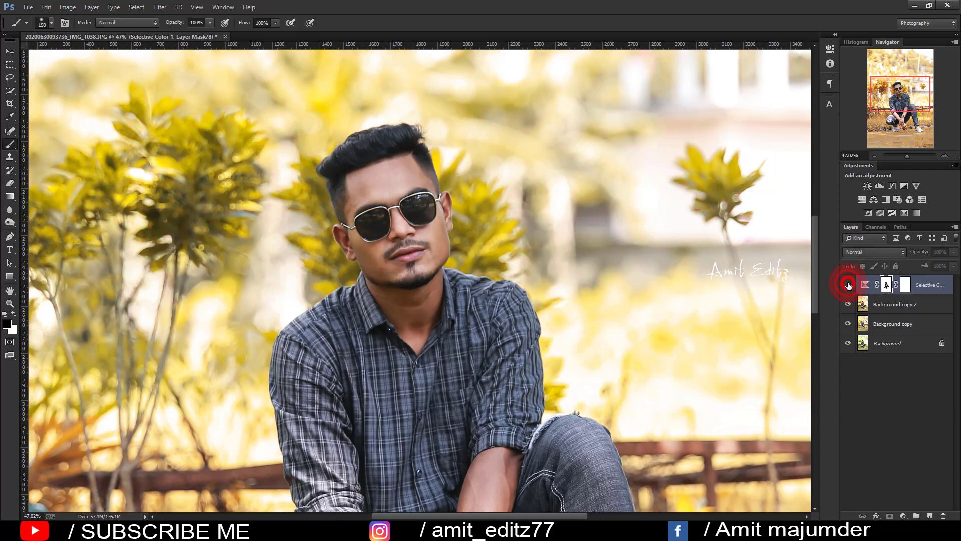
pyautogui.click(848, 284)
pyautogui.hotkey('ctrl', '0')
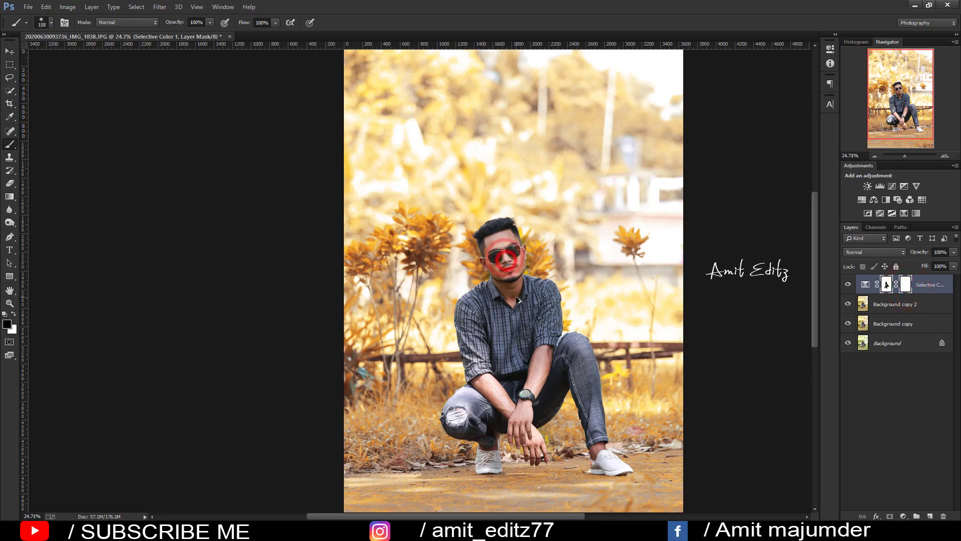
# Mask the adjustment off the right forearm and compare it on and off
pyautogui.scroll(3, 513, 290)
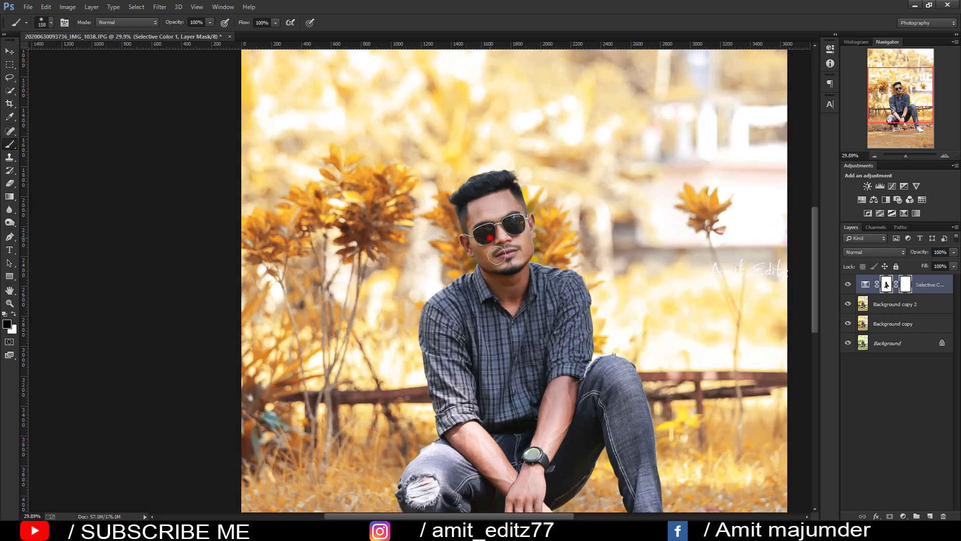
pyautogui.moveTo(562, 384); pyautogui.dragTo(559, 436)
pyautogui.scroll(-3, 606, 356)
pyautogui.scroll(-1, 632, 351)
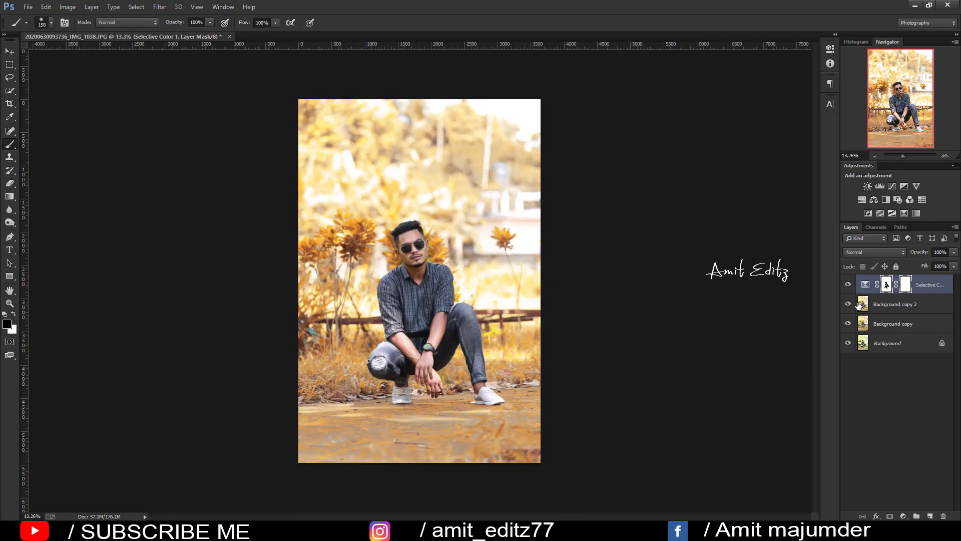
pyautogui.click(849, 284)
pyautogui.click(849, 285)
pyautogui.click(850, 285)
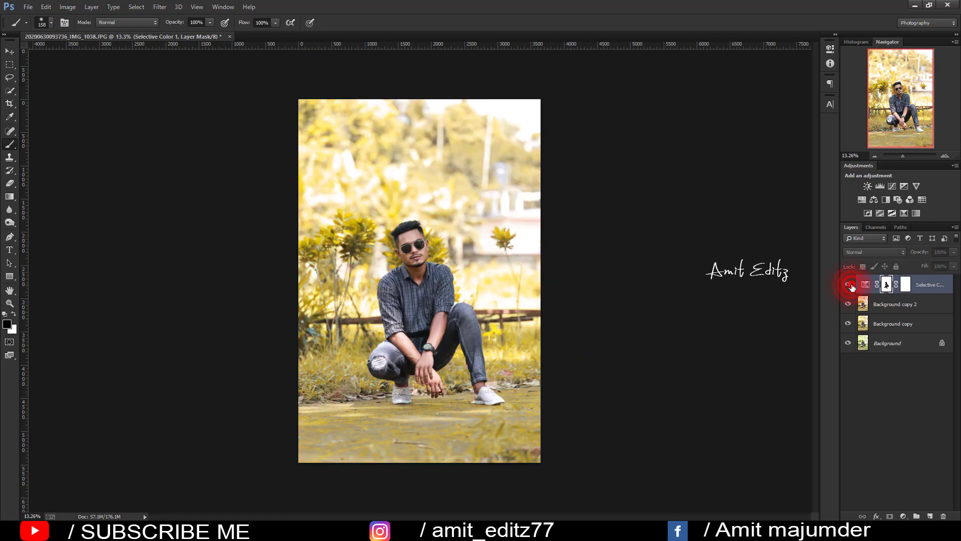
pyautogui.click(851, 284)
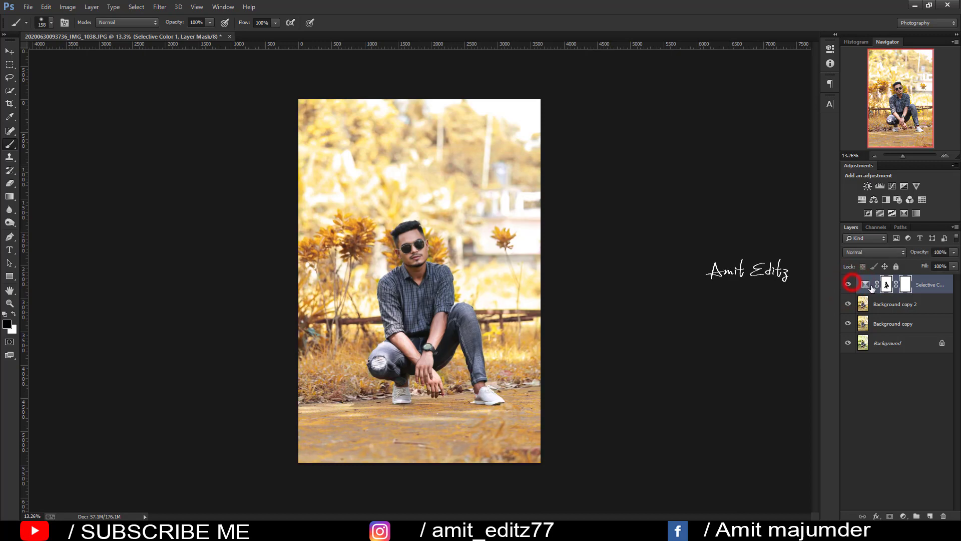
# Merge the masked adjustment into a single Selective Color 1 pixel layer
pyautogui.scroll(3, 359, 223)
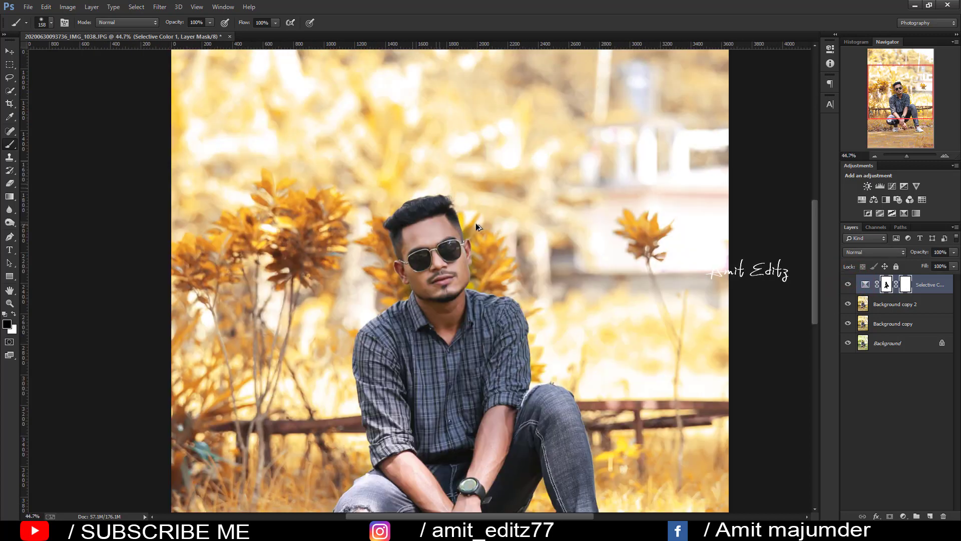
pyautogui.scroll(2, 475, 223)
pyautogui.scroll(-4, 464, 235)
pyautogui.scroll(-2, 463, 240)
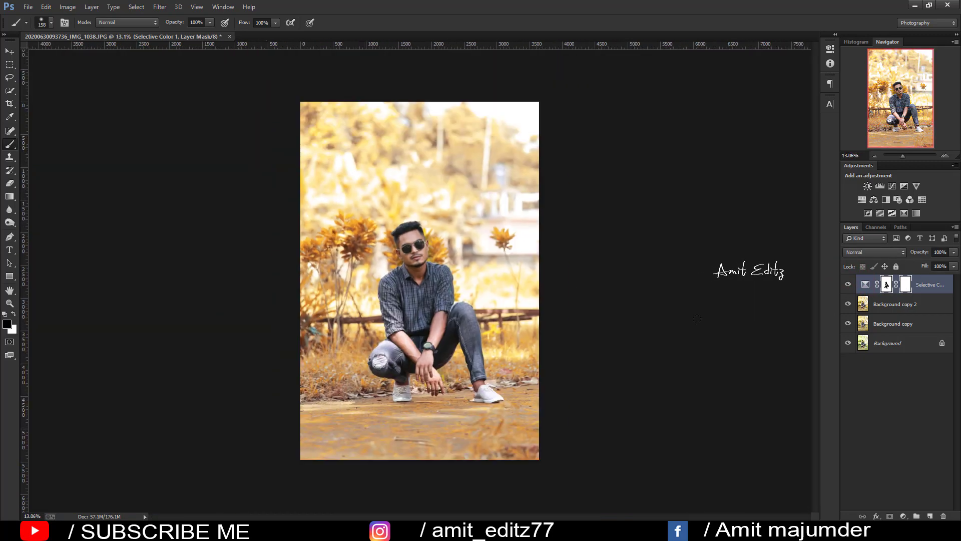
pyautogui.rightClick(885, 313)
pyautogui.click(778, 361)
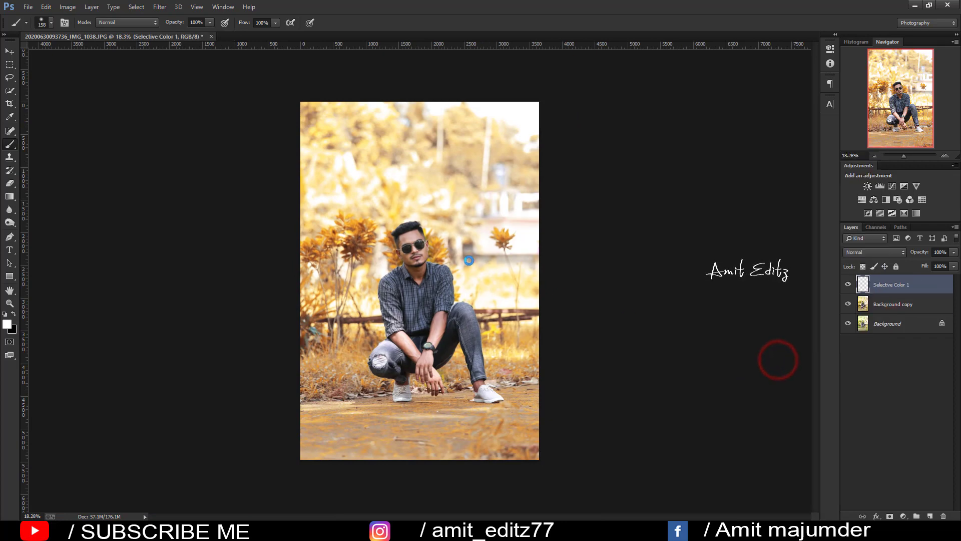
# Mask the merged layer by painting black from the forehead down to the wrist
pyautogui.scroll(2, 469, 260)
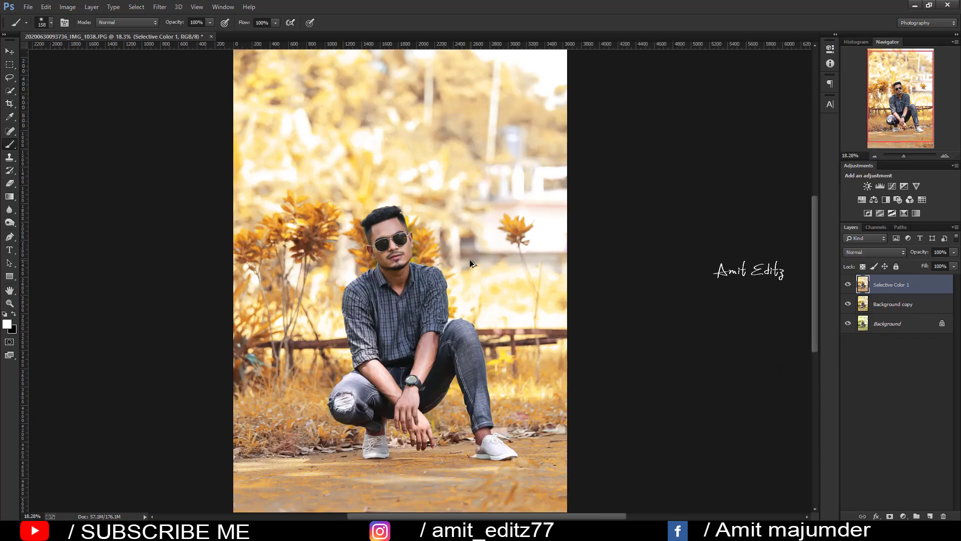
pyautogui.click(888, 516)
pyautogui.scroll(3, 352, 236)
pyautogui.press('x')
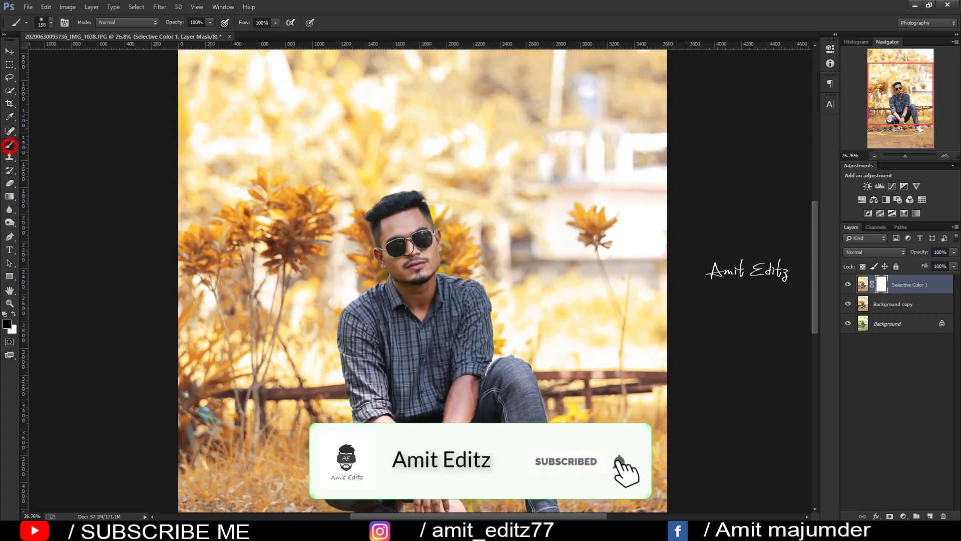
pyautogui.click(400, 224)
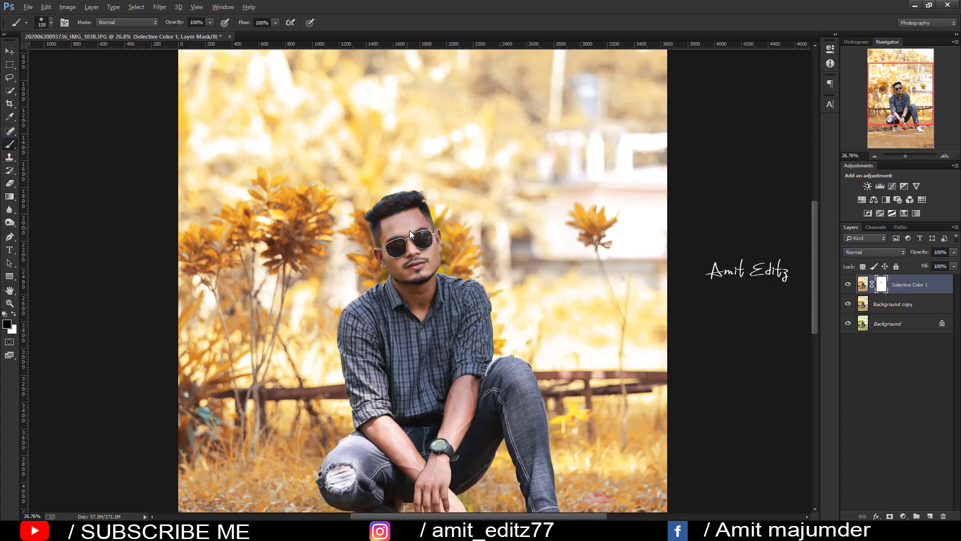
pyautogui.moveTo(420, 238); pyautogui.dragTo(406, 454)
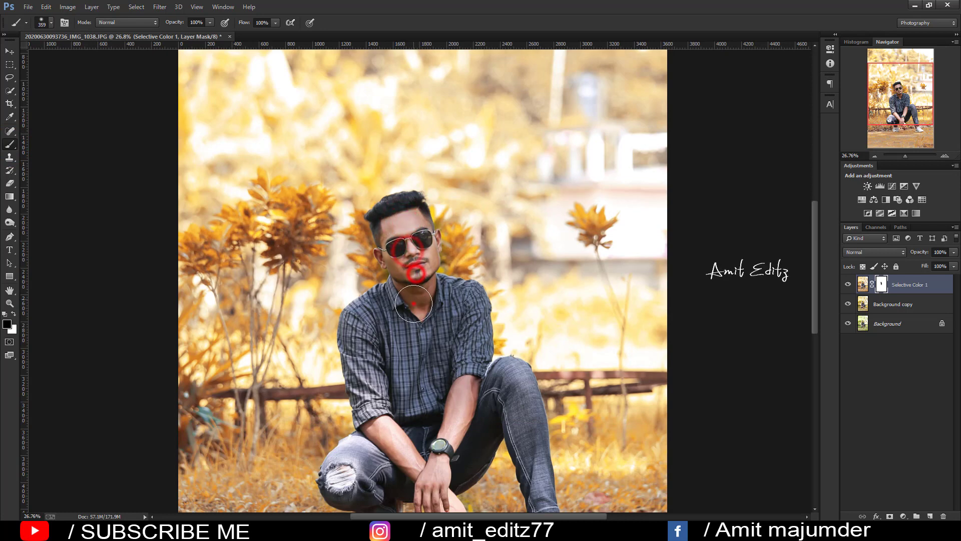
pyautogui.scroll(-1, 390, 364)
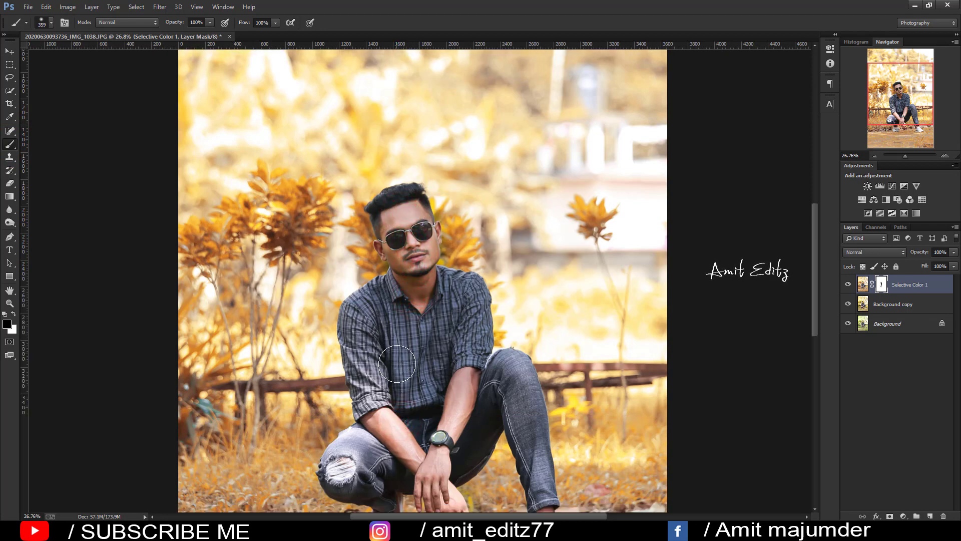
pyautogui.scroll(-1, 427, 354)
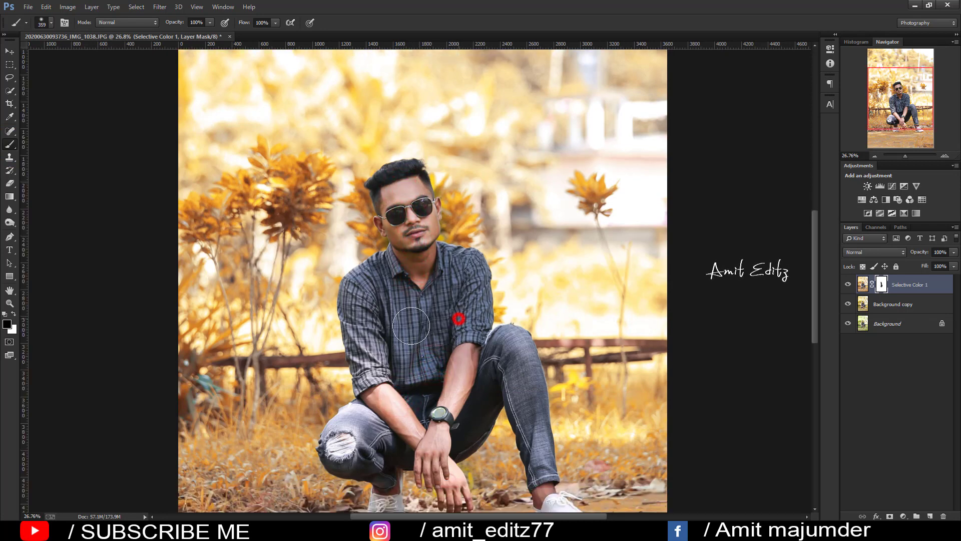
pyautogui.scroll(-2, 510, 348)
pyautogui.scroll(-1, 514, 346)
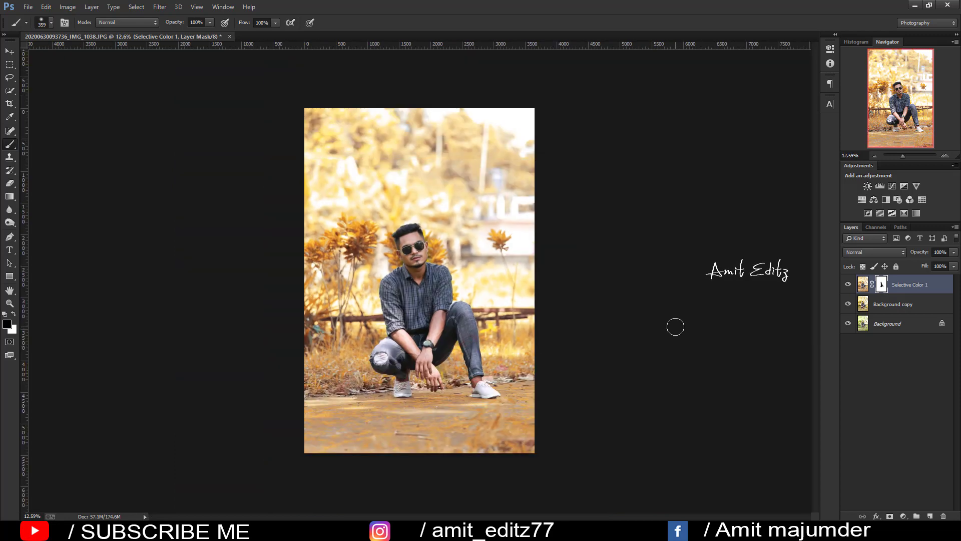
# Apply the layer mask and merge the layer with the Background copy
pyautogui.rightClick(881, 288)
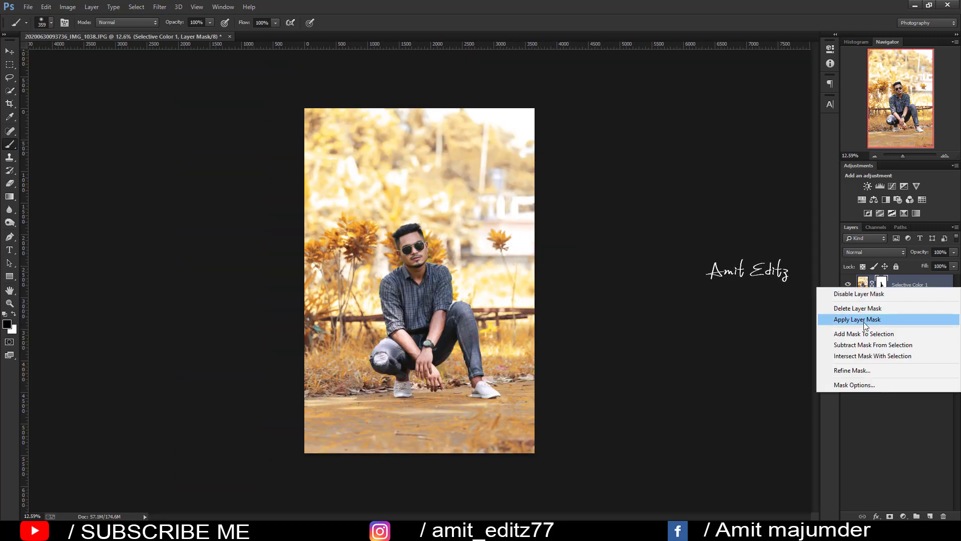
pyautogui.click(863, 323)
pyautogui.keyDown('ctrl'); pyautogui.click(880, 303); pyautogui.keyUp('ctrl')
pyautogui.rightClick(879, 299)
pyautogui.click(821, 363)
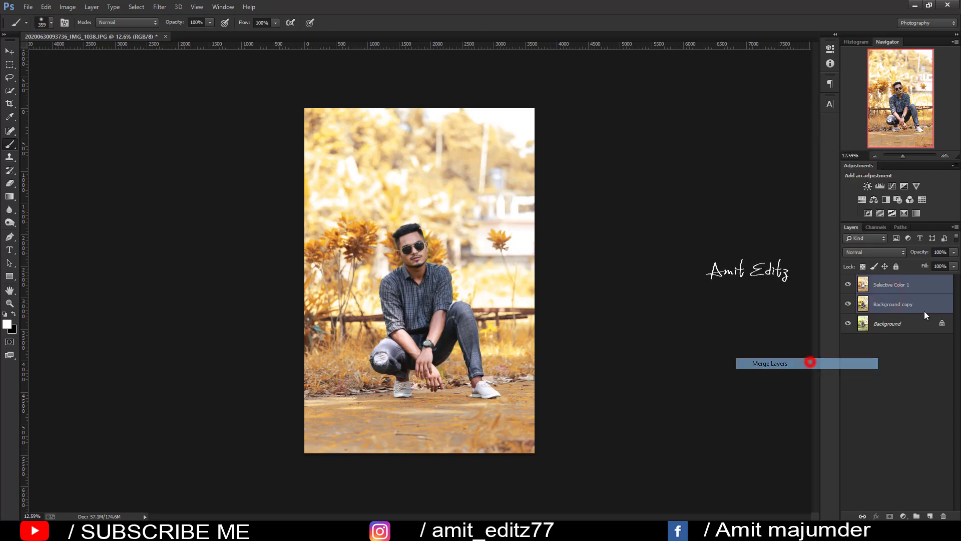
# Duplicate the merged layer and open the Camera Raw Filter on the copy
pyautogui.moveTo(896, 284); pyautogui.dragTo(931, 516)
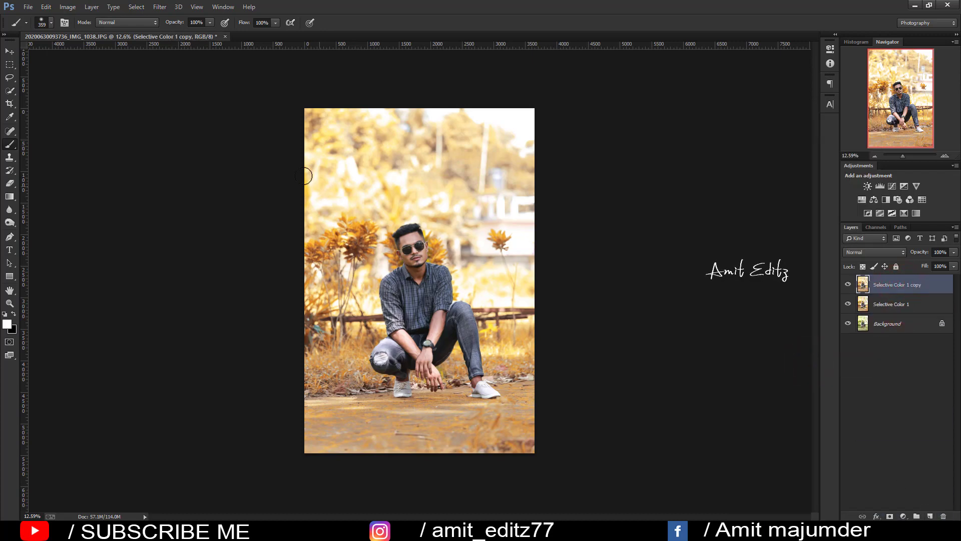
pyautogui.click(160, 7)
pyautogui.click(182, 65)
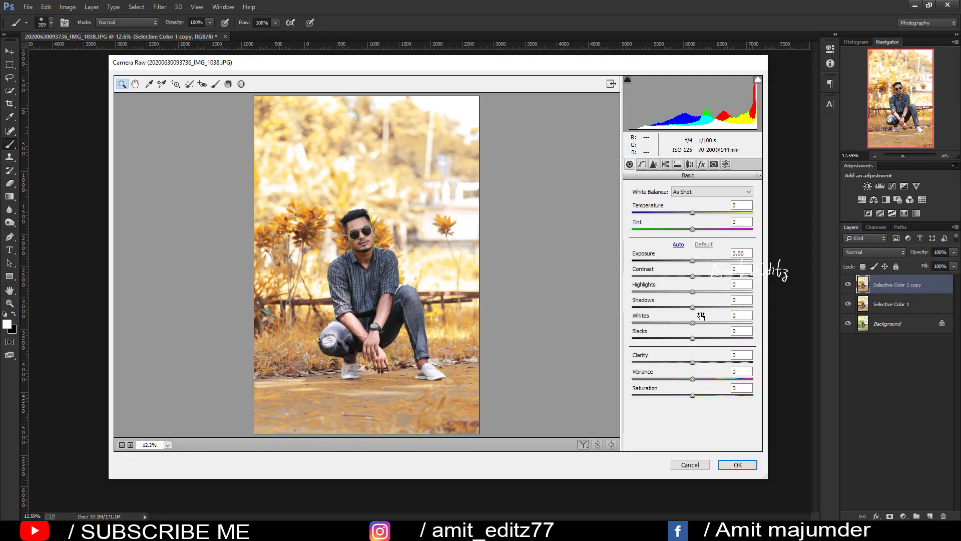
# In the Basic panel set Whites -20, Blacks +39, Shadows +8, Clarity +11 and raise Temperature
pyautogui.moveTo(678, 322)
pyautogui.mouseDown()
pyautogui.moveTo(662, 321)
pyautogui.moveTo(734, 343)
pyautogui.moveTo(696, 349)
pyautogui.mouseUp()
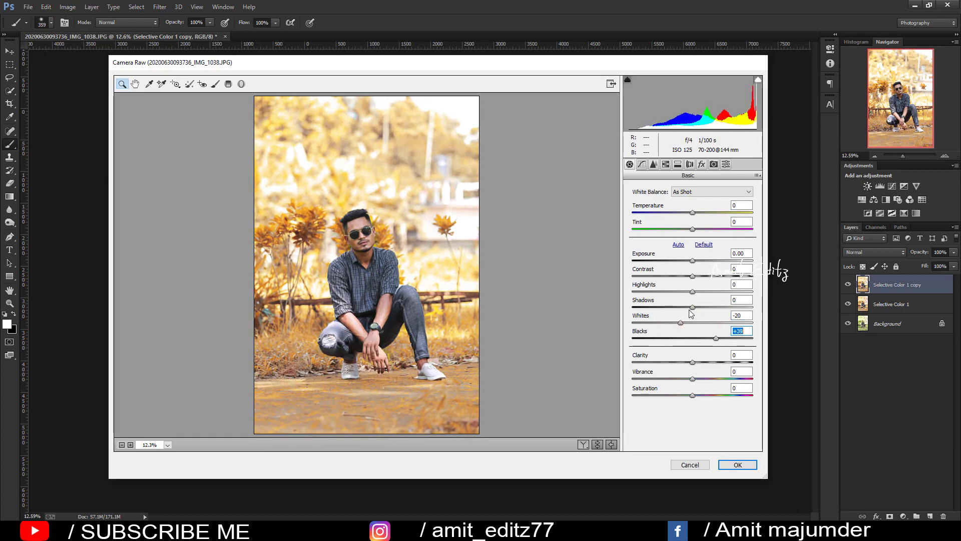
pyautogui.moveTo(714, 311); pyautogui.dragTo(704, 312)
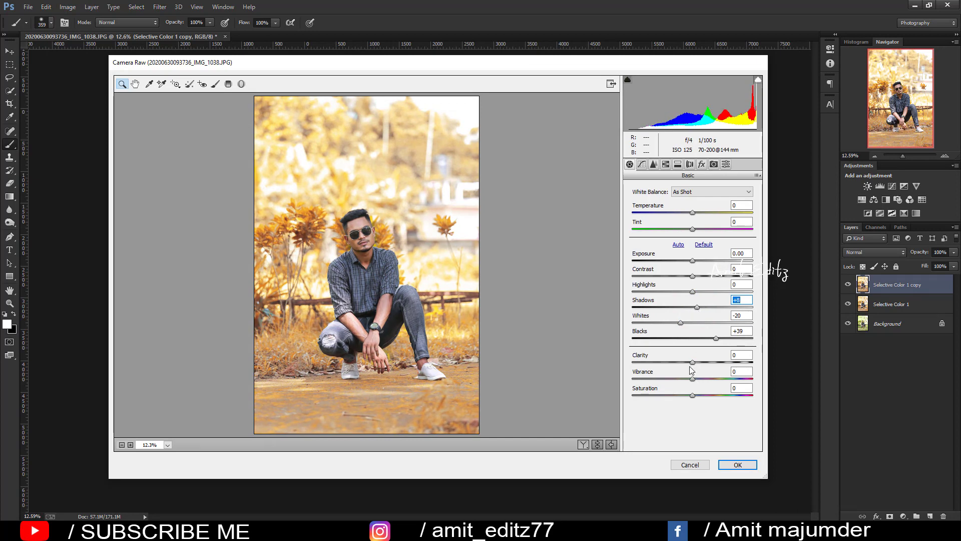
pyautogui.moveTo(692, 361); pyautogui.dragTo(698, 361)
pyautogui.moveTo(692, 212); pyautogui.dragTo(690, 214)
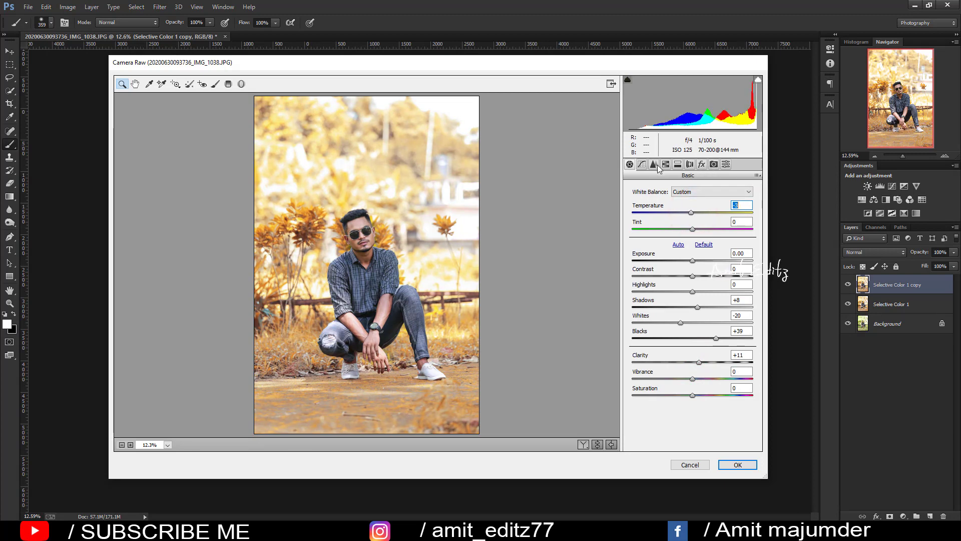
pyautogui.click(641, 164)
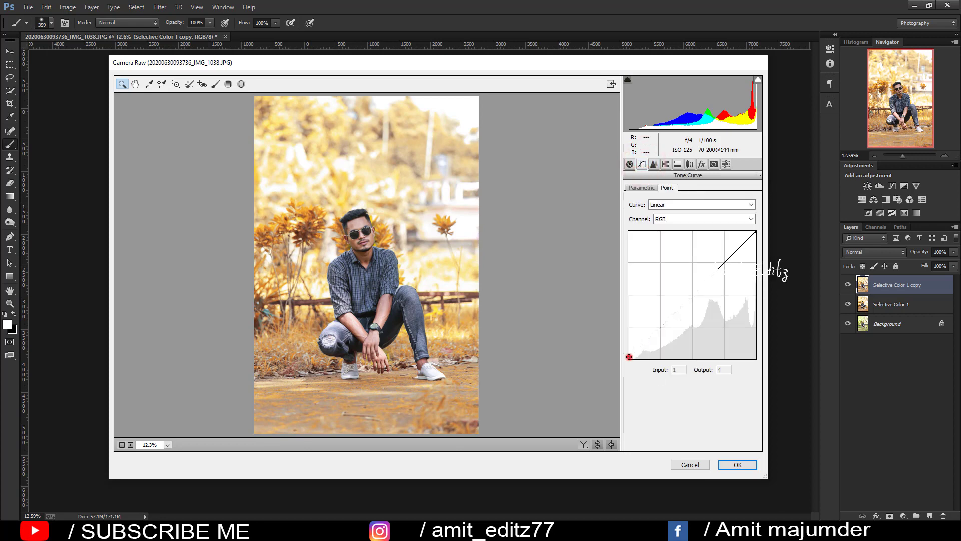
# Try shadow, midtone and highlight points on the RGB tone curve, then delete them to keep it linear
pyautogui.moveTo(629, 356); pyautogui.dragTo(629, 333)
pyautogui.moveTo(678, 293); pyautogui.dragTo(684, 304)
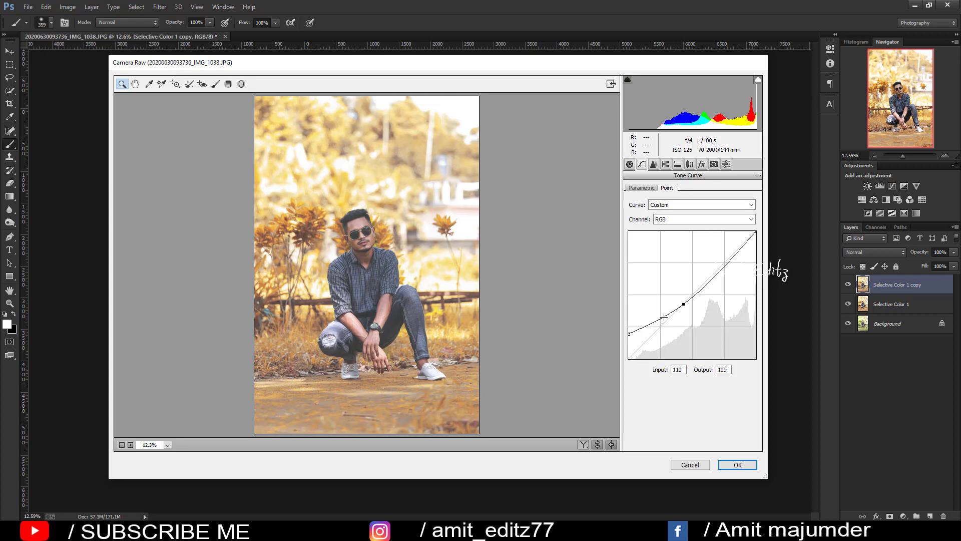
pyautogui.press('Delete')
pyautogui.hotkey('ctrl', 'z')
pyautogui.press('Delete')
pyautogui.press('Delete')
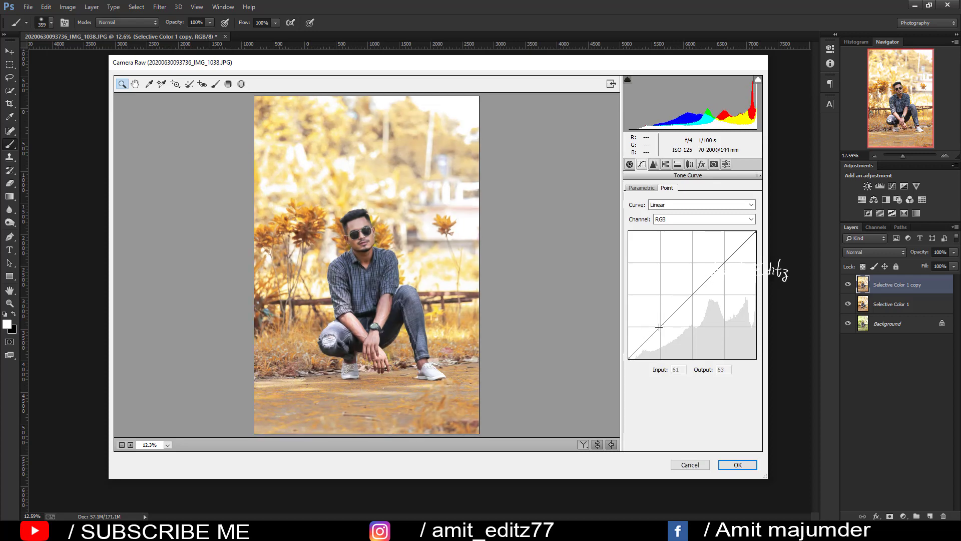
pyautogui.click(659, 326)
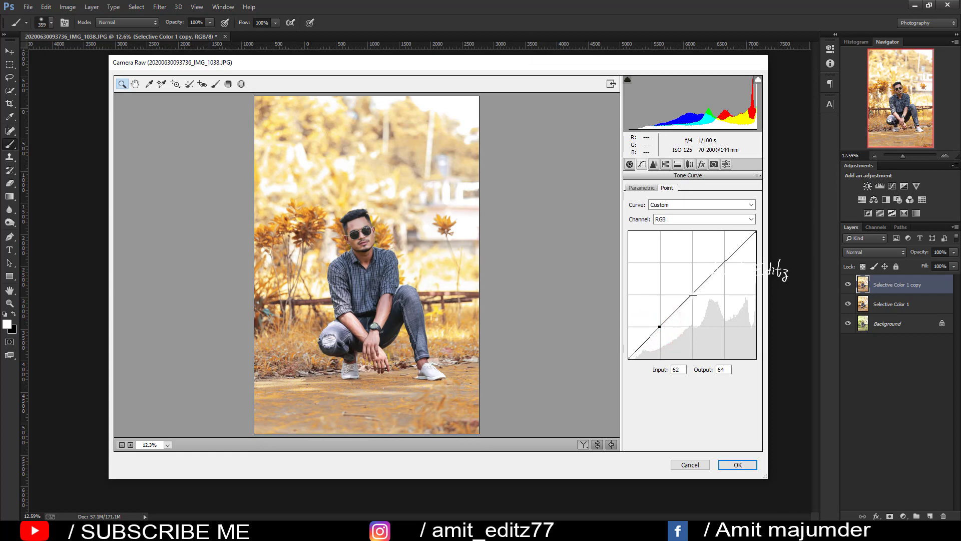
pyautogui.click(693, 294)
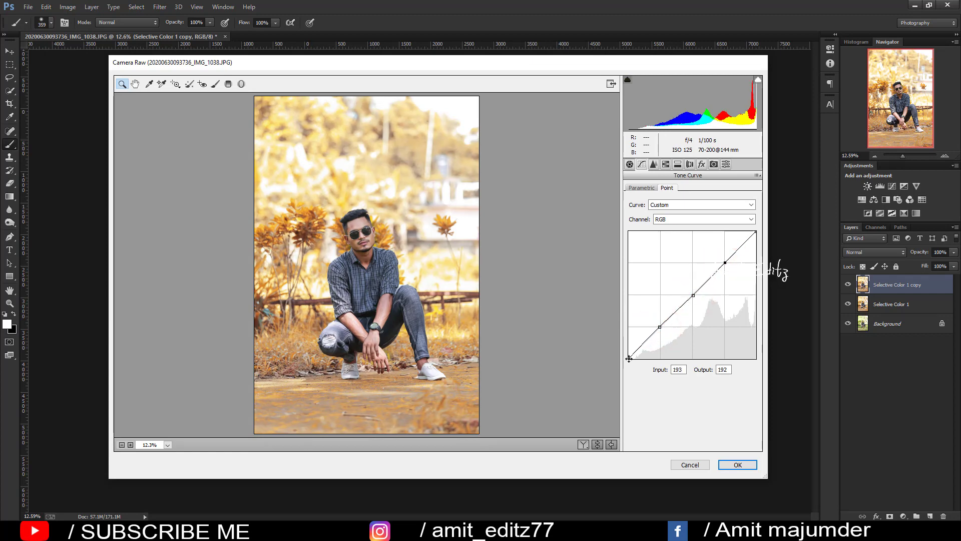
pyautogui.moveTo(629, 358)
pyautogui.mouseDown()
pyautogui.moveTo(639, 331)
pyautogui.moveTo(630, 348)
pyautogui.mouseUp()
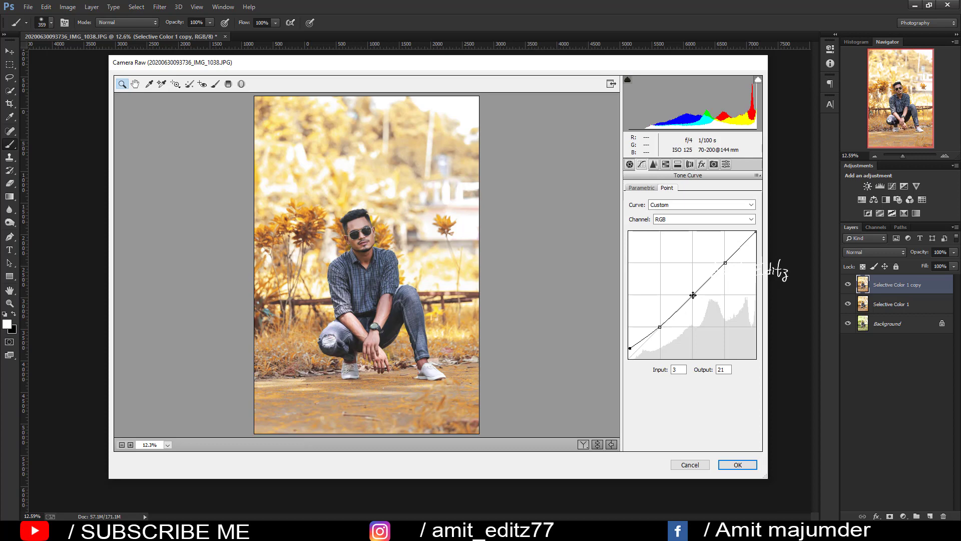
pyautogui.moveTo(693, 296); pyautogui.dragTo(692, 293)
pyautogui.moveTo(726, 264); pyautogui.dragTo(729, 265)
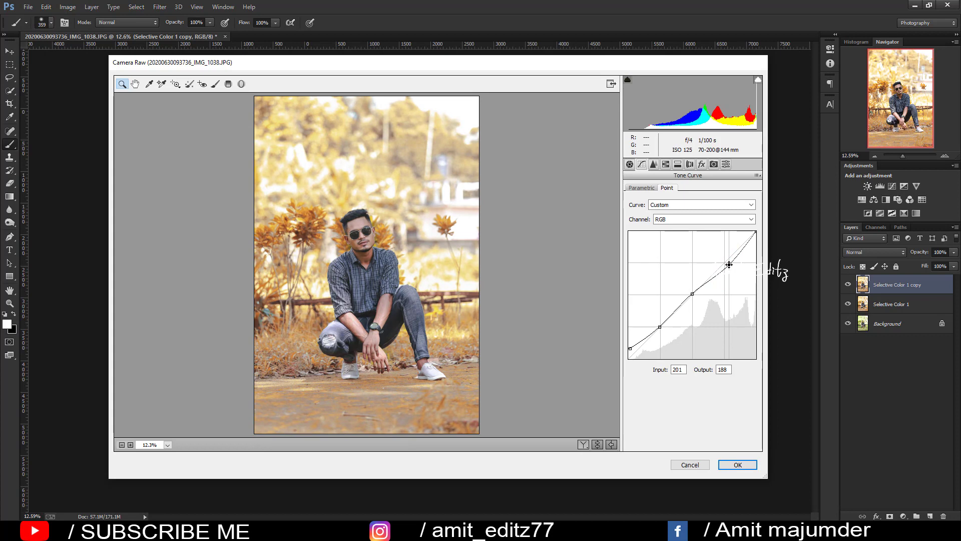
pyautogui.moveTo(729, 264); pyautogui.dragTo(727, 260)
pyautogui.press('Delete')
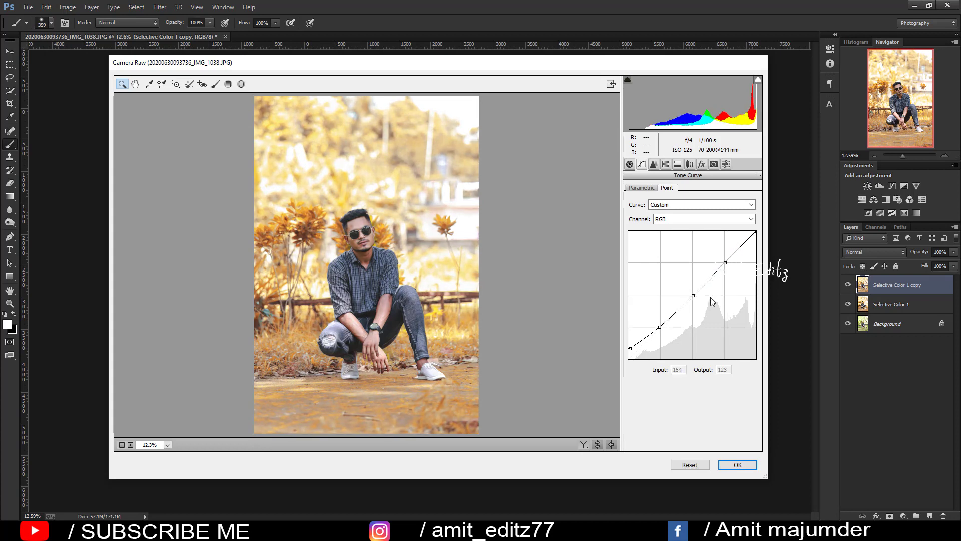
pyautogui.press('Delete')
pyautogui.press('Delete')
pyautogui.press('Delete')
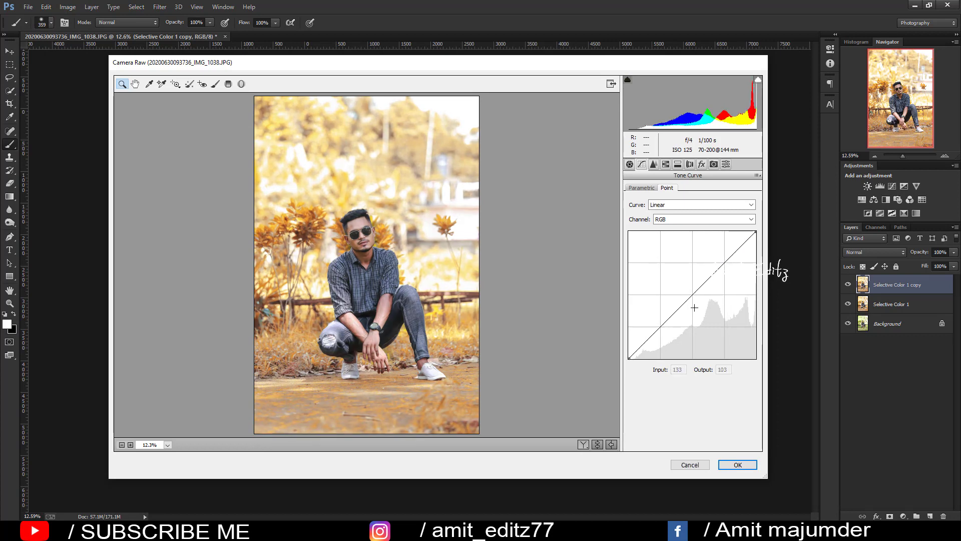
# On the Blue channel curve, lift the black point and pull the midtones down
pyautogui.click(691, 219)
pyautogui.click(684, 253)
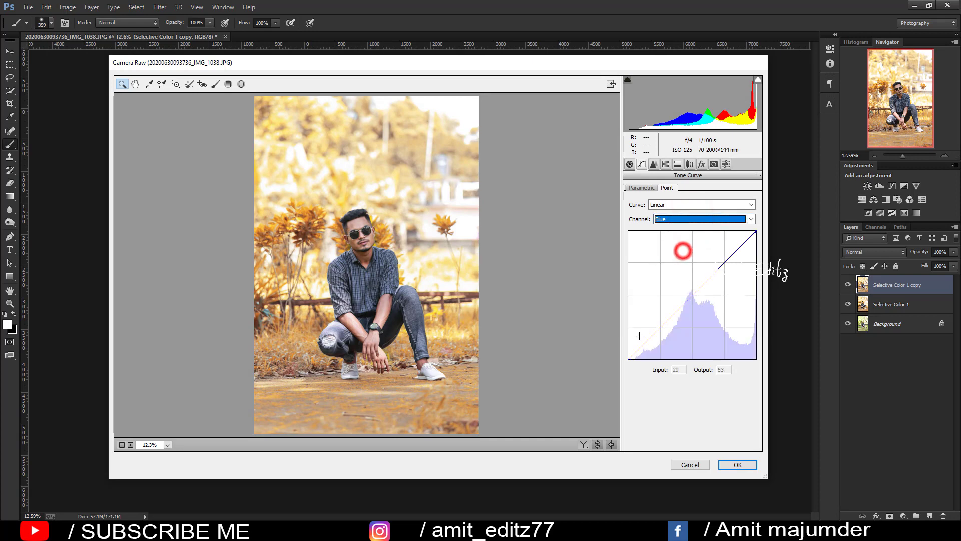
pyautogui.moveTo(628, 358); pyautogui.dragTo(624, 349)
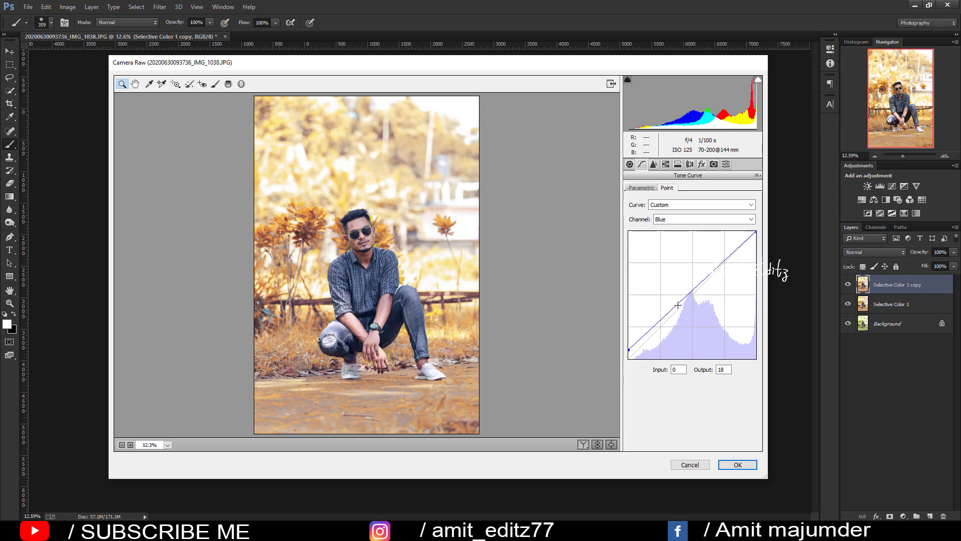
pyautogui.moveTo(677, 305); pyautogui.dragTo(679, 306)
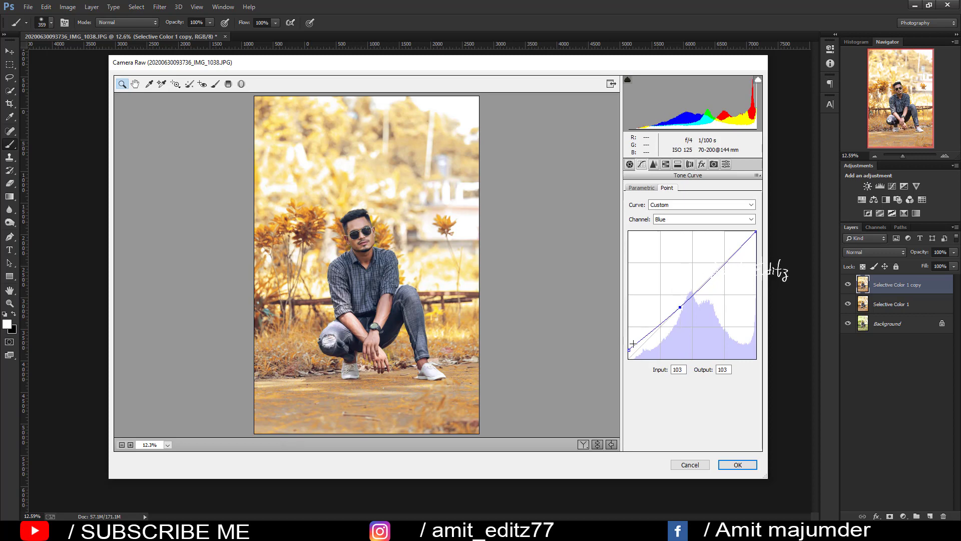
pyautogui.moveTo(627, 350); pyautogui.dragTo(631, 343)
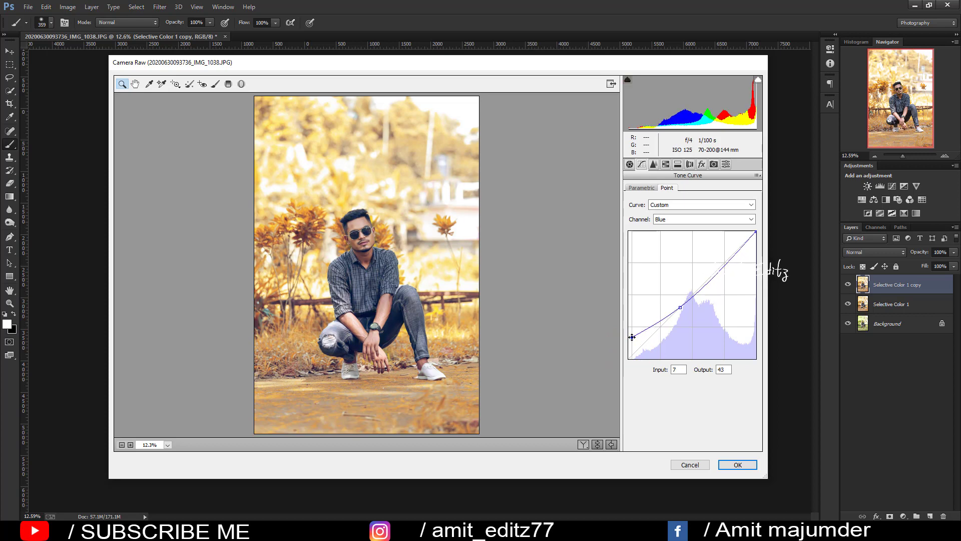
# In Camera Calibration, set Green Primary Hue to +35 and Saturation to -17
pyautogui.click(713, 164)
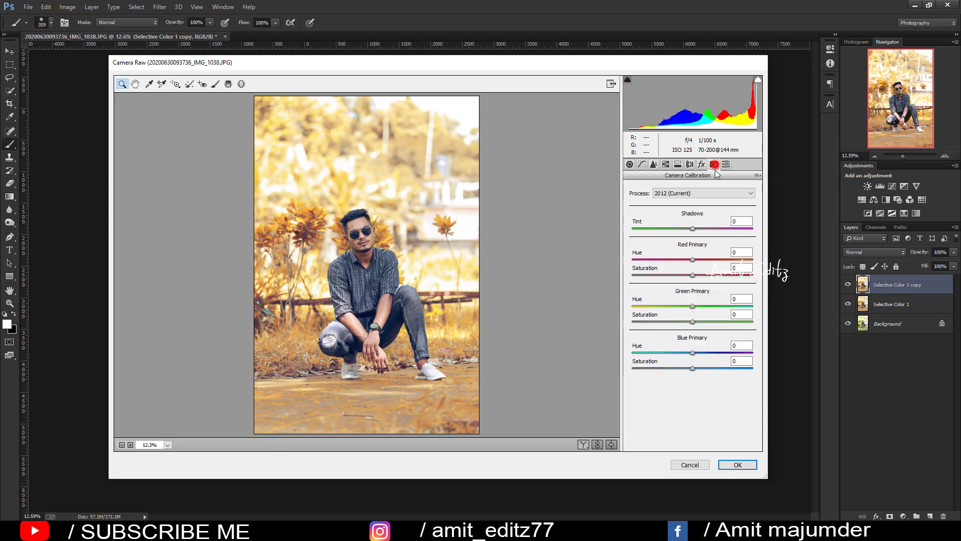
pyautogui.moveTo(693, 305)
pyautogui.mouseDown()
pyautogui.moveTo(747, 300)
pyautogui.moveTo(690, 300)
pyautogui.moveTo(712, 303)
pyautogui.mouseUp()
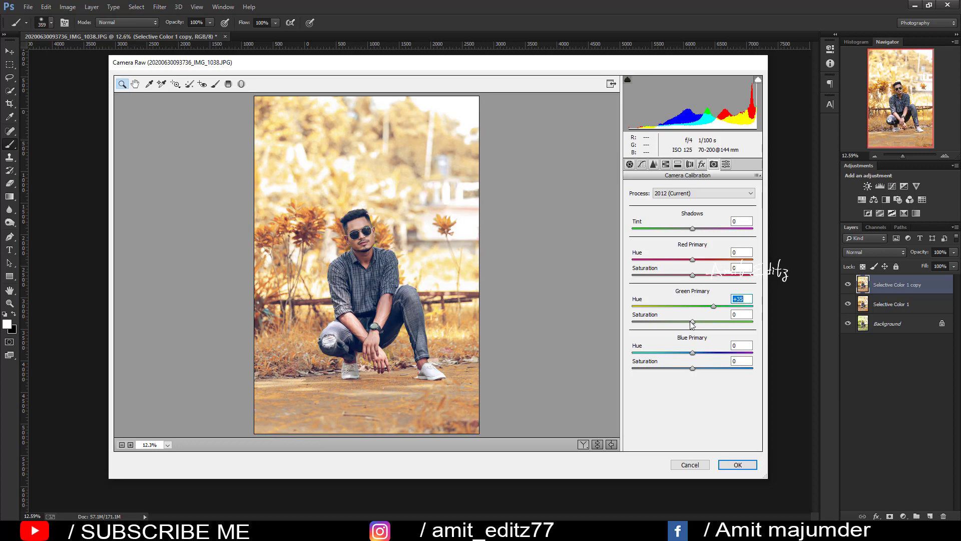
pyautogui.moveTo(693, 322)
pyautogui.mouseDown()
pyautogui.moveTo(682, 322)
pyautogui.moveTo(691, 354)
pyautogui.moveTo(679, 368)
pyautogui.moveTo(656, 368)
pyautogui.moveTo(700, 368)
pyautogui.mouseUp()
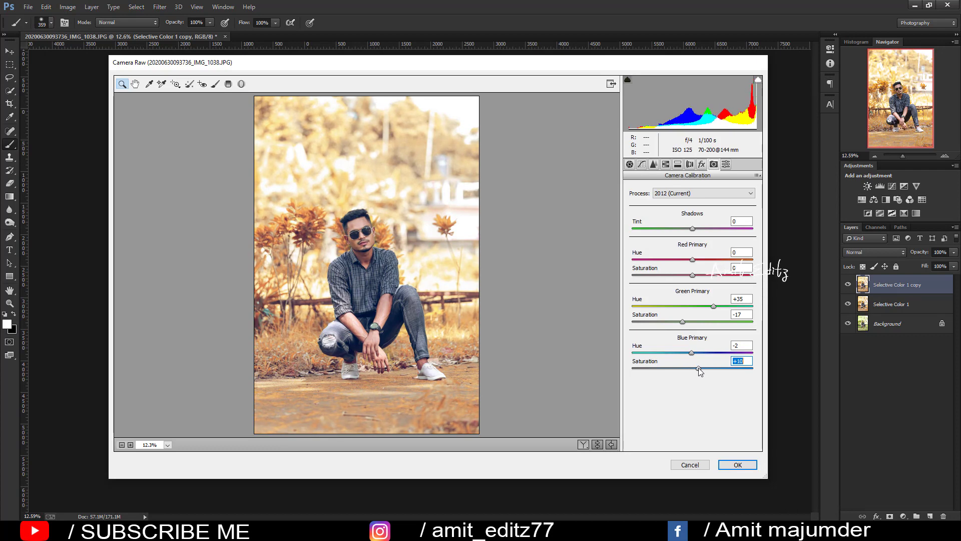
# Raise the Oranges luminance in HSL and add a -20 post-crop vignette
pyautogui.click(665, 164)
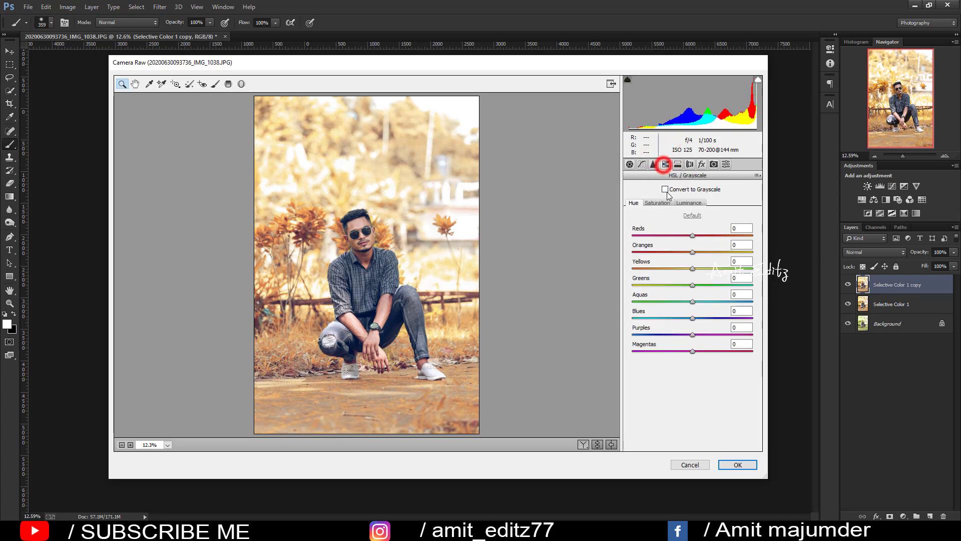
pyautogui.click(689, 202)
pyautogui.moveTo(692, 251); pyautogui.dragTo(700, 251)
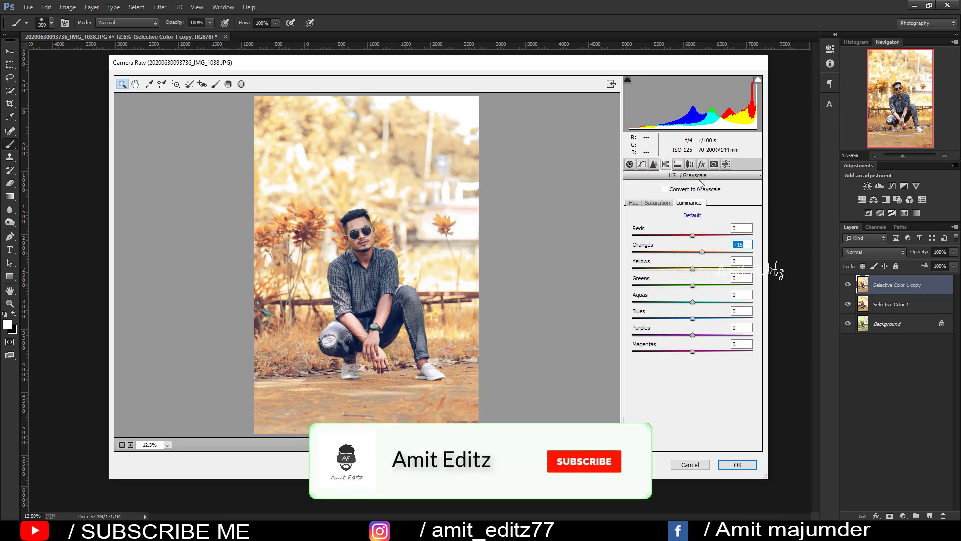
pyautogui.click(701, 164)
pyautogui.moveTo(692, 294)
pyautogui.mouseDown()
pyautogui.moveTo(679, 294)
pyautogui.moveTo(690, 343)
pyautogui.mouseUp()
# Add a little Detail sharpening and commit the Camera Raw edits to the layer
pyautogui.click(653, 164)
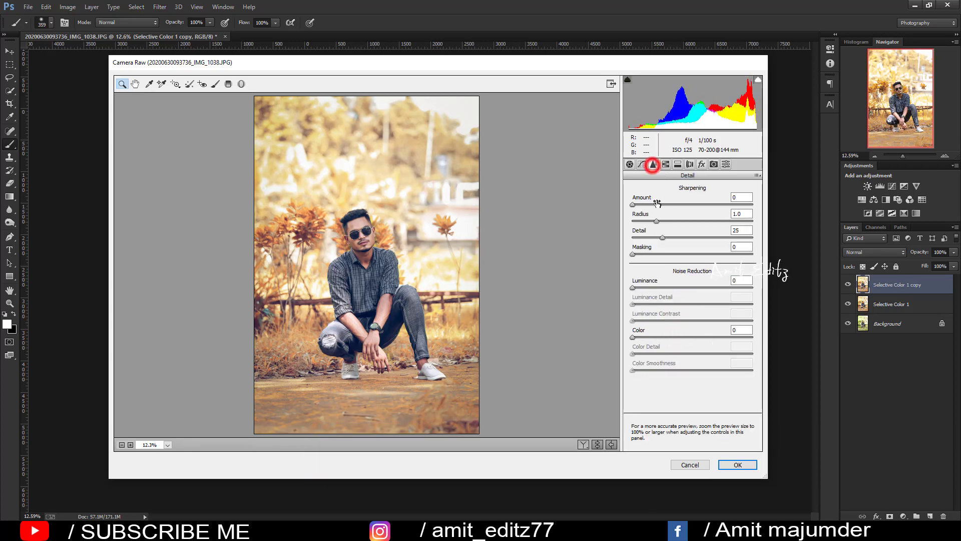
pyautogui.moveTo(653, 204); pyautogui.dragTo(652, 204)
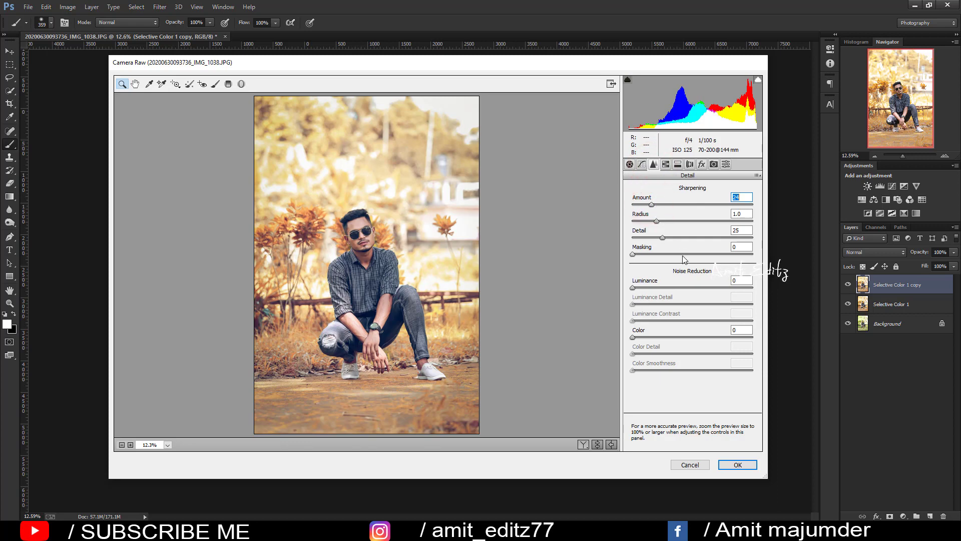
pyautogui.click(738, 464)
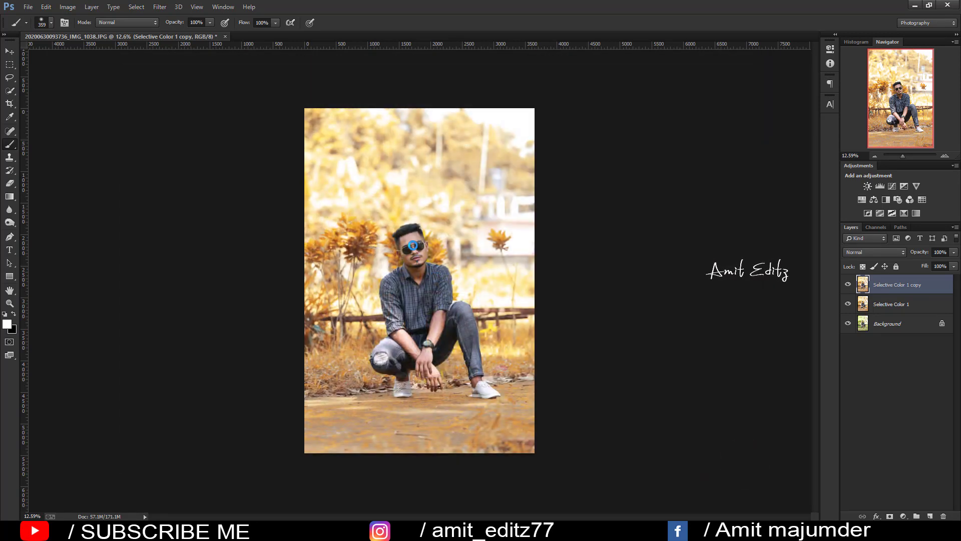
# Merge Selective Color 1 down into the Background and duplicate the resulting layer
pyautogui.scroll(5, 412, 246)
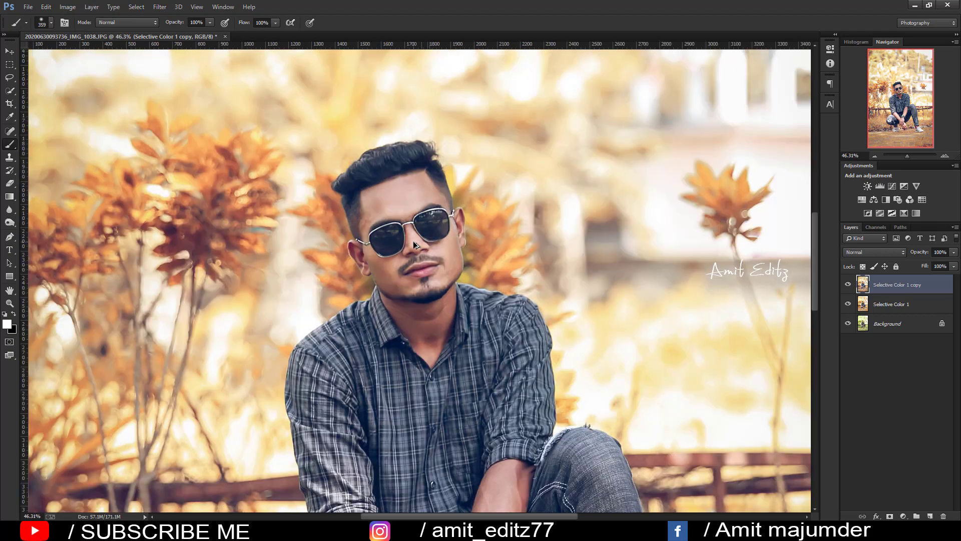
pyautogui.scroll(2, 413, 241)
pyautogui.scroll(2, 503, 249)
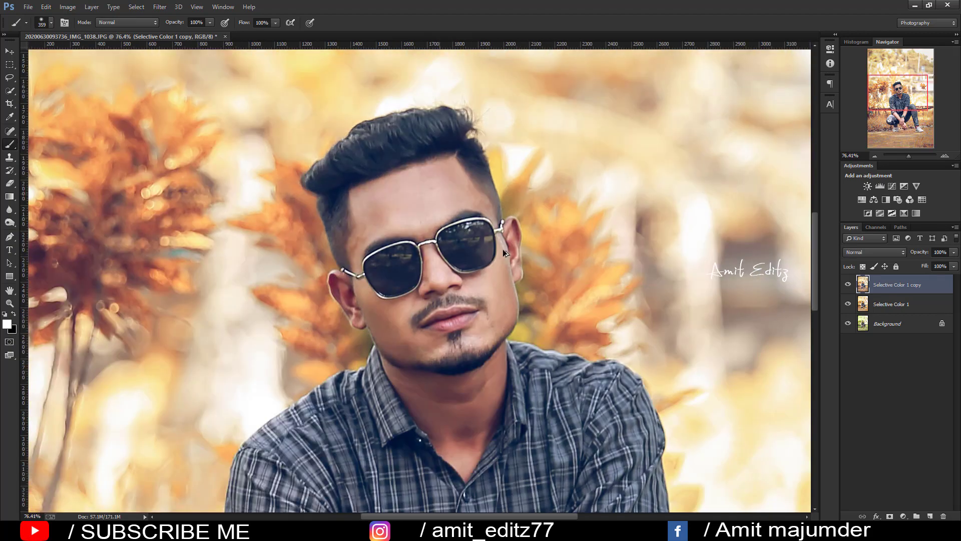
pyautogui.rightClick(900, 305)
pyautogui.click(793, 365)
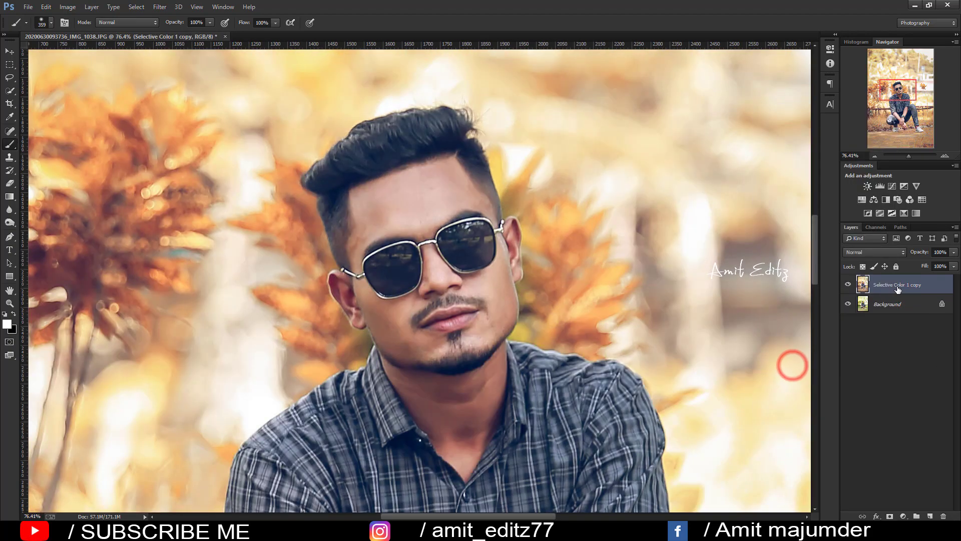
pyautogui.moveTo(897, 289); pyautogui.dragTo(930, 515)
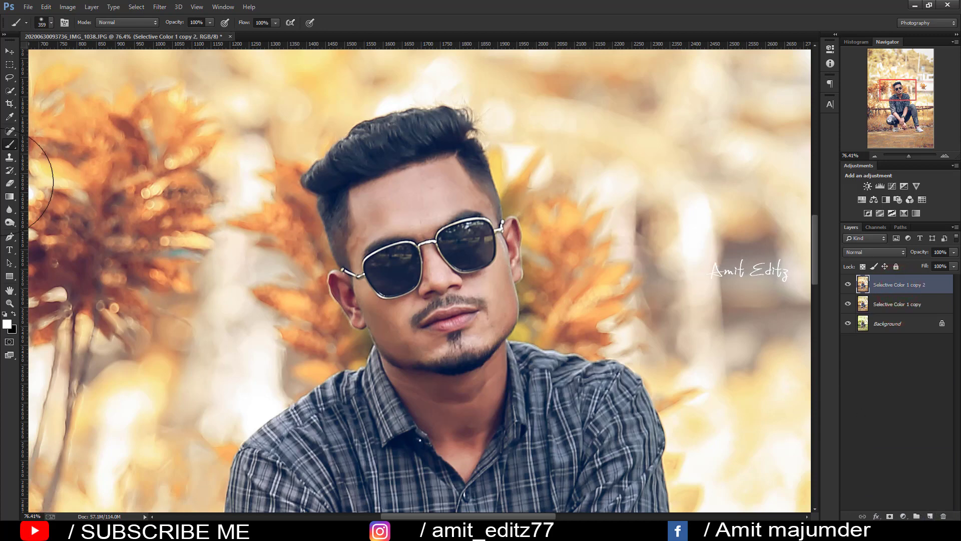
# Switch to the Smudge Tool at 12% strength and begin smoothing the forehead
pyautogui.rightClick(9, 145)
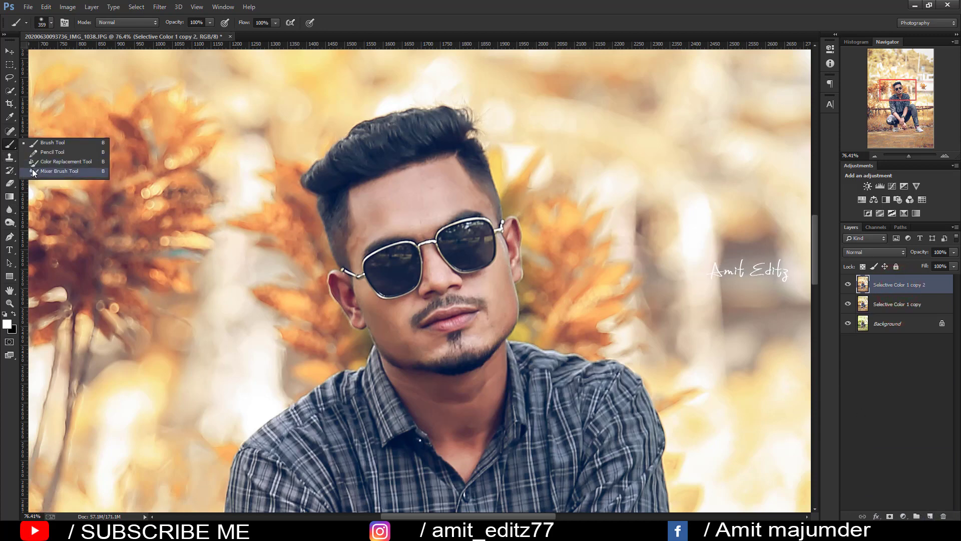
pyautogui.click(9, 210)
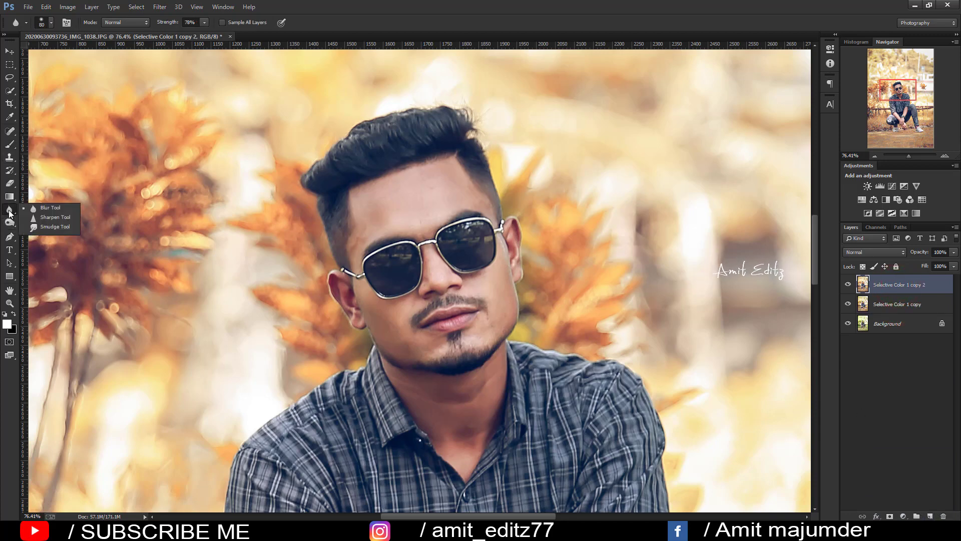
pyautogui.click(42, 229)
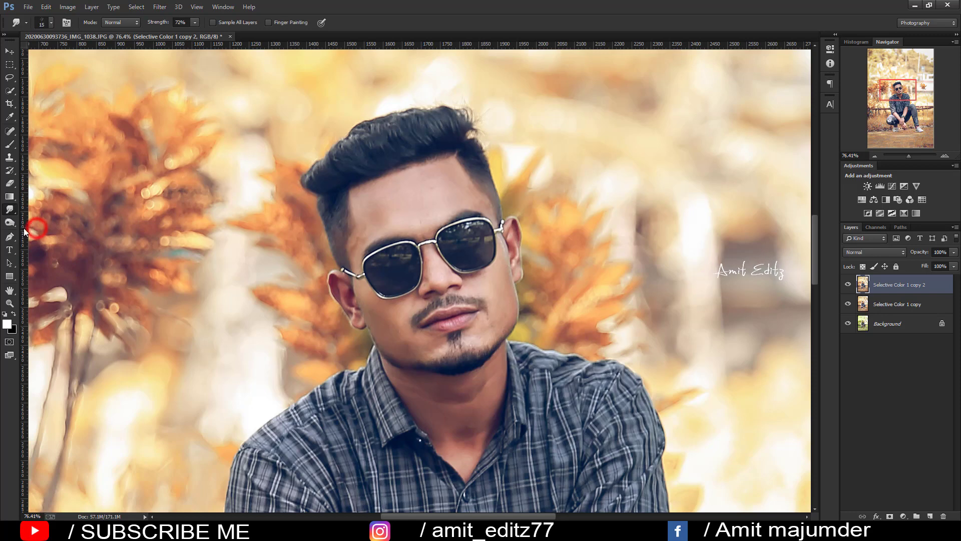
pyautogui.rightClick(407, 183)
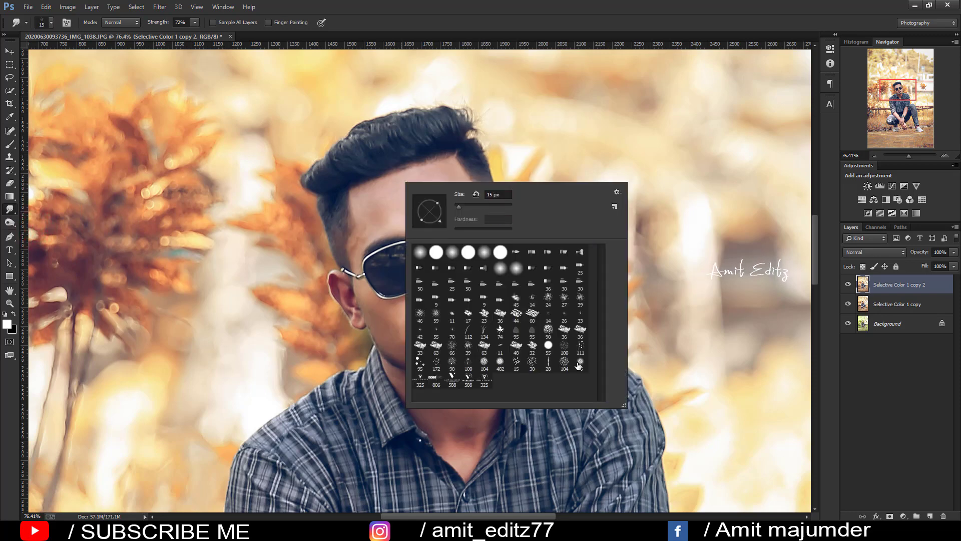
pyautogui.press('Escape')
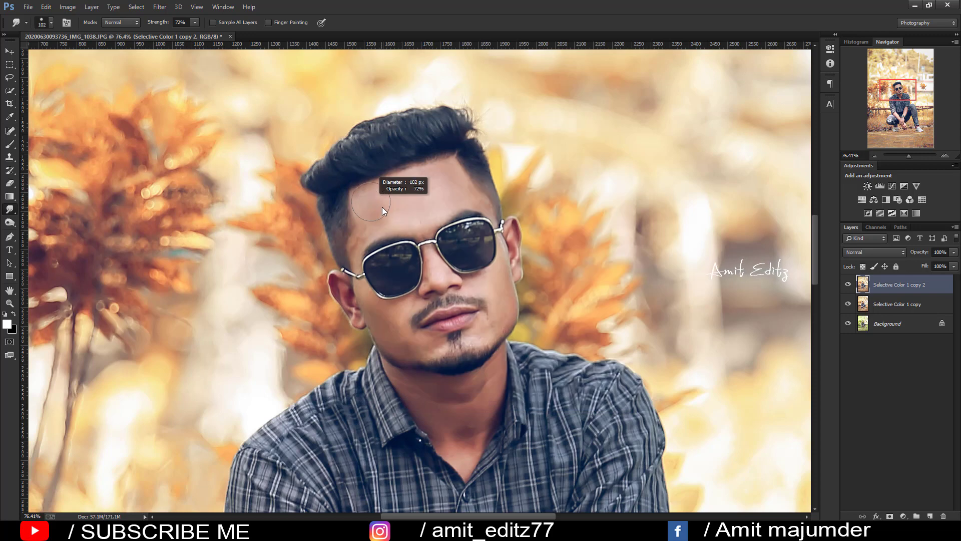
pyautogui.scroll(3, 383, 206)
pyautogui.click(430, 200)
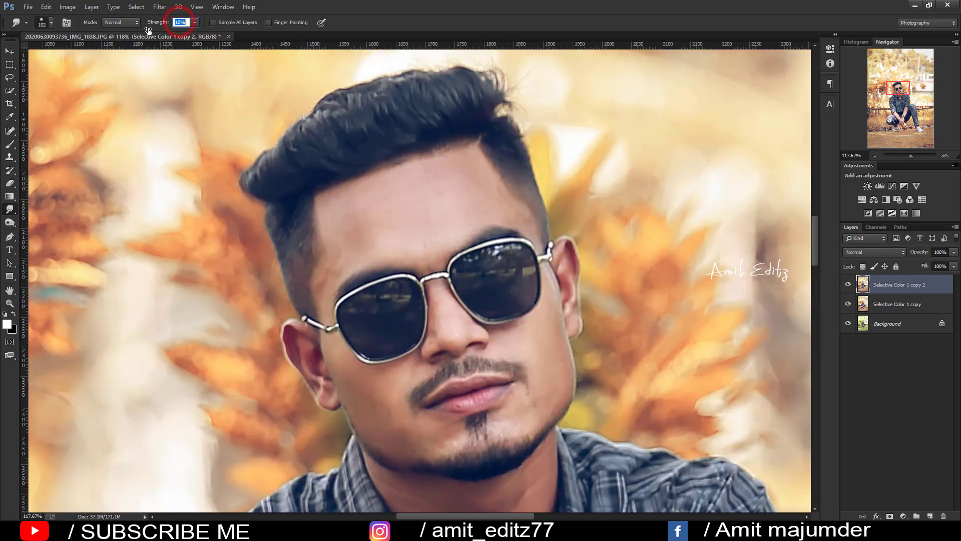
pyautogui.click(408, 199)
pyautogui.write('12')
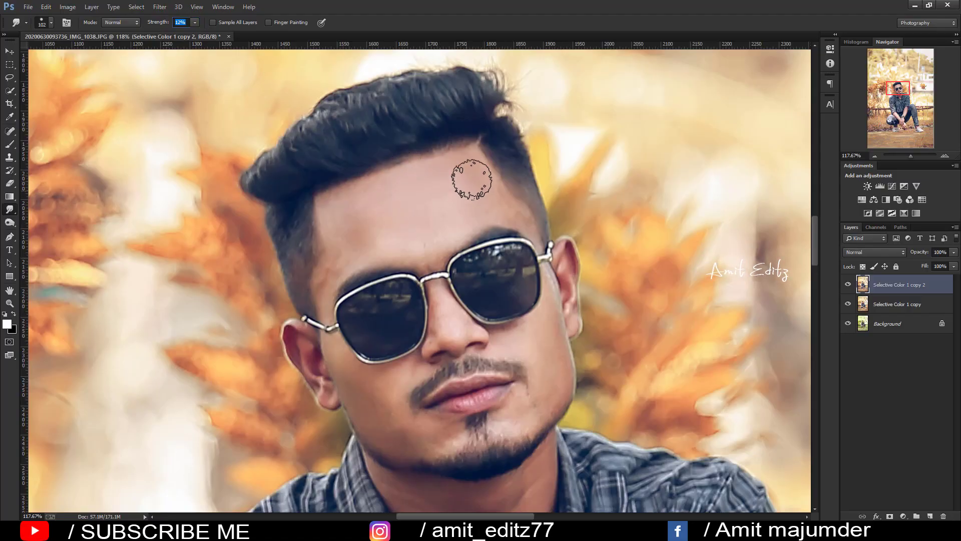
pyautogui.press('Return')
# Smudge the face and neck skin smooth, shrinking and enlarging the brush as needed
pyautogui.press('[')
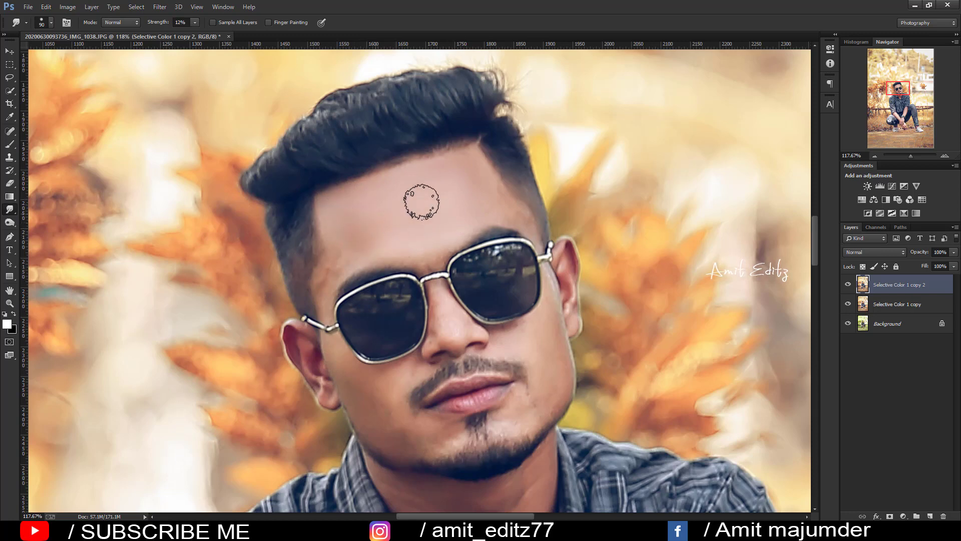
pyautogui.scroll(-2, 420, 199)
pyautogui.press('[')
pyautogui.press('[')
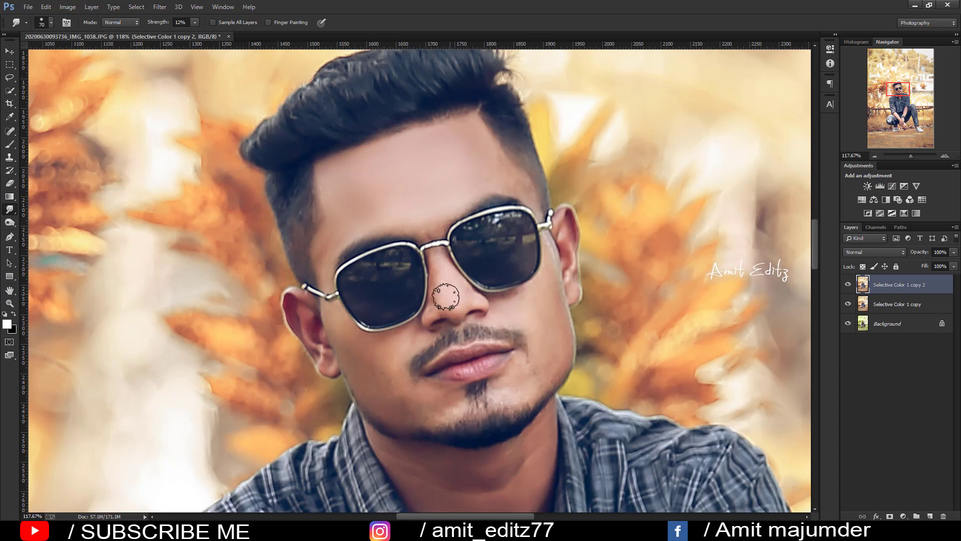
pyautogui.scroll(-3, 499, 299)
pyautogui.press('[')
pyautogui.press('[')
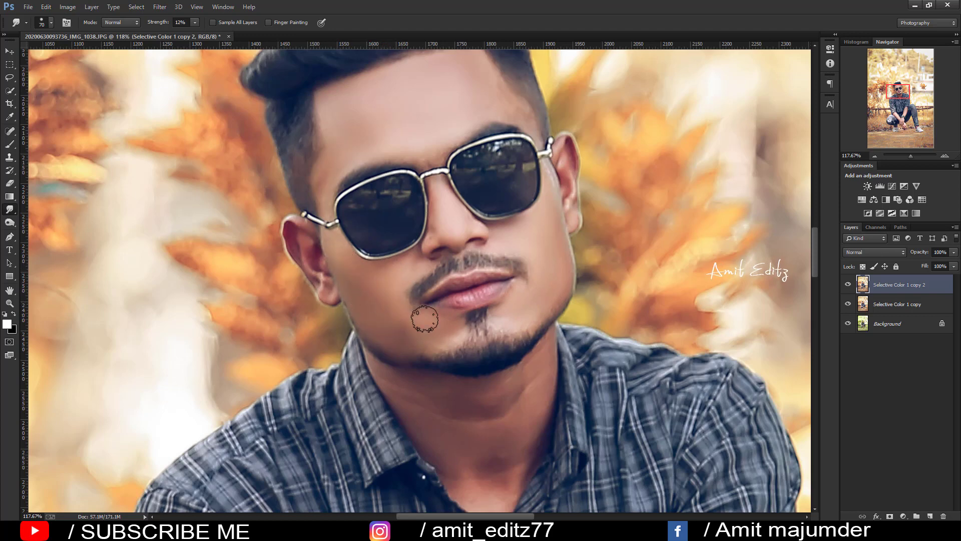
pyautogui.scroll(-2, 431, 280)
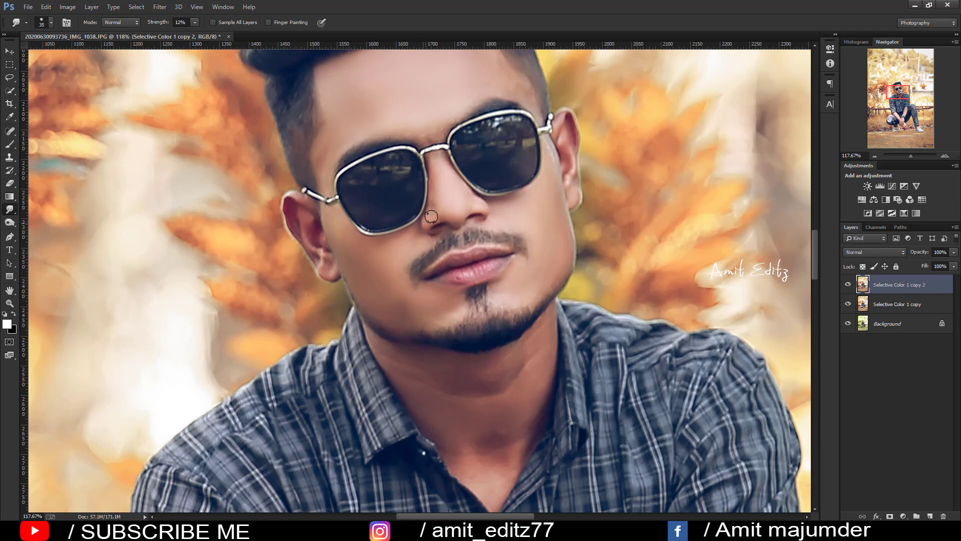
pyautogui.scroll(-5, 460, 285)
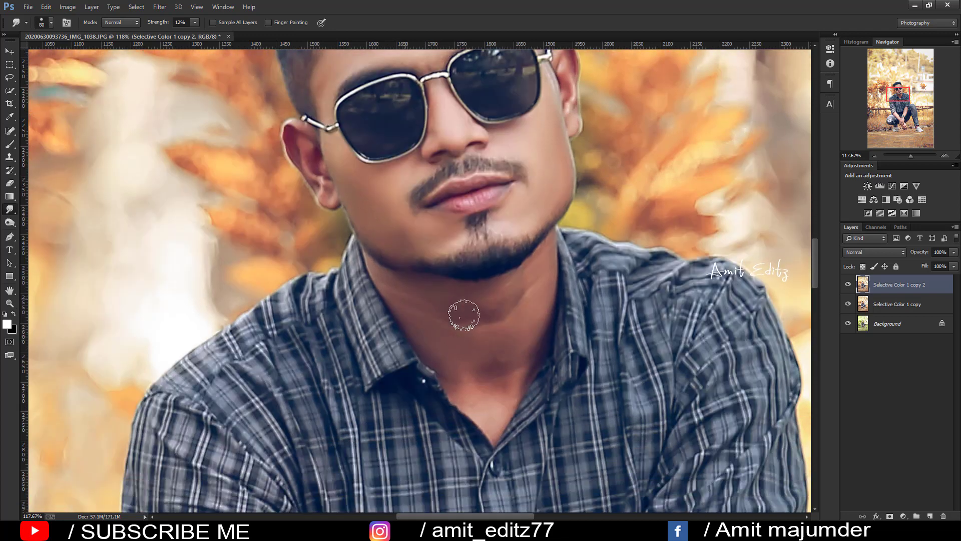
pyautogui.press(']')
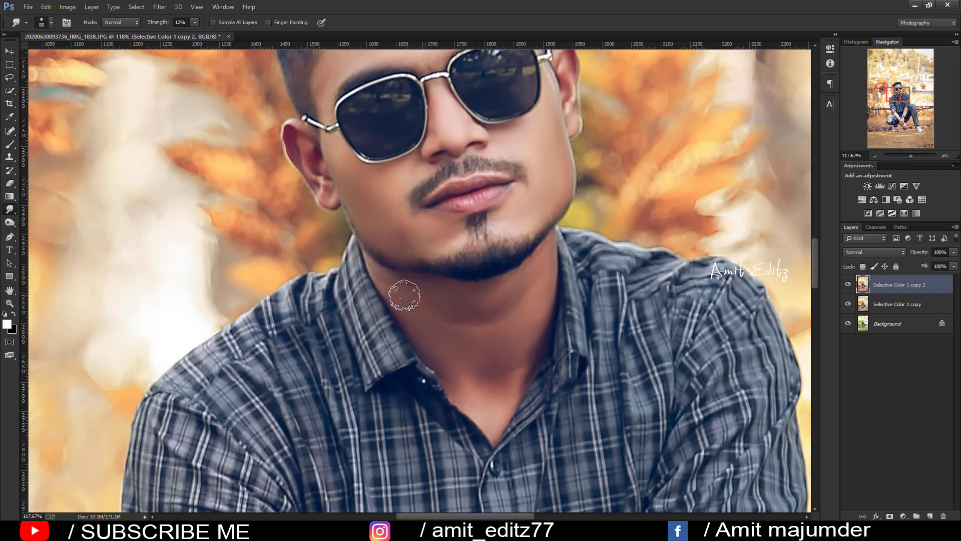
pyautogui.scroll(-5, 404, 296)
pyautogui.scroll(-3, 451, 325)
pyautogui.scroll(-3, 503, 382)
pyautogui.scroll(2, 503, 383)
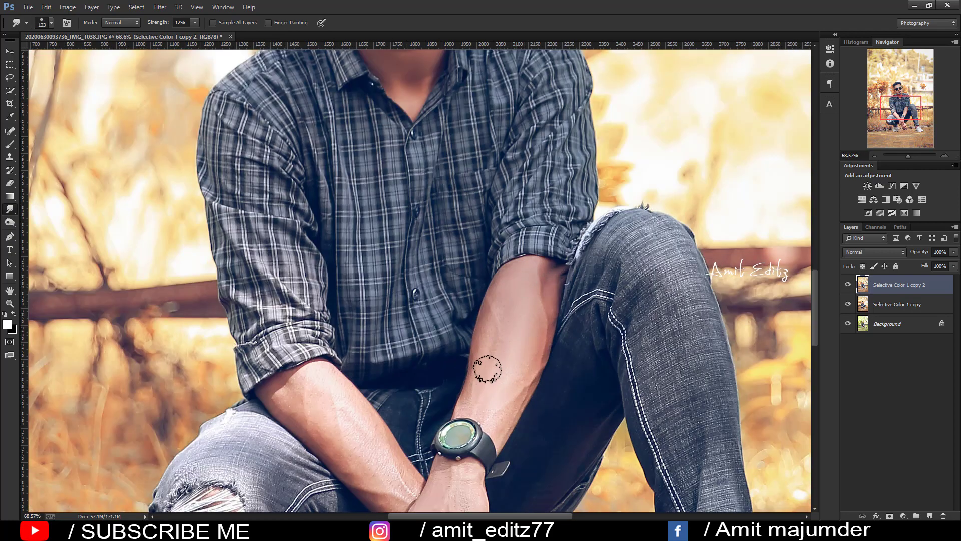
# Smooth the forearm skin with the 12% Smudge brush, resizing it for each area
pyautogui.scroll(1, 518, 287)
pyautogui.press('[')
pyautogui.press('[')
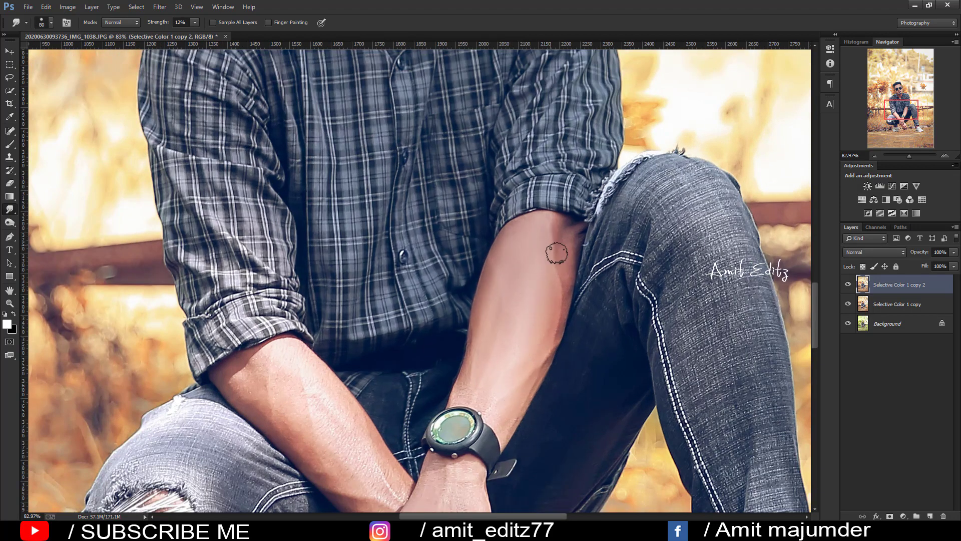
pyautogui.scroll(-2, 545, 339)
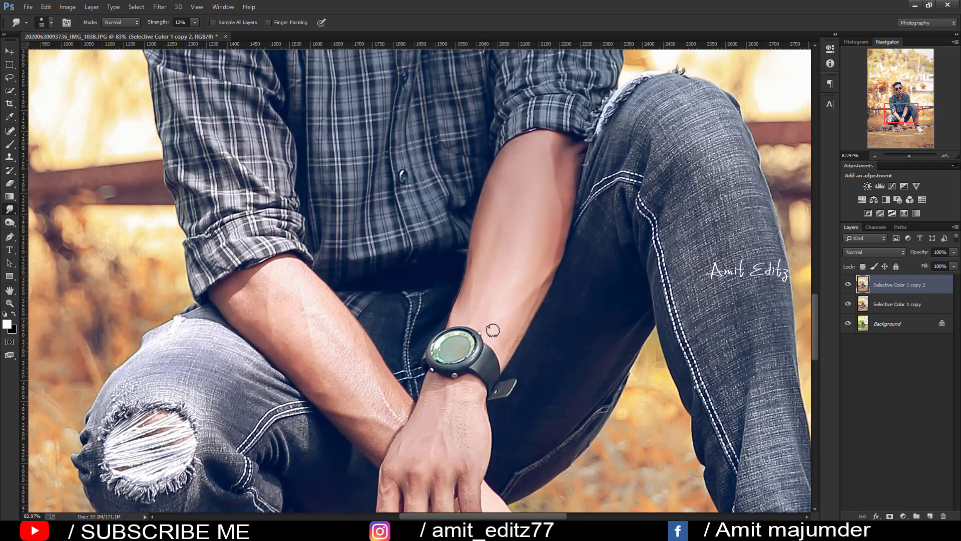
pyautogui.scroll(-3, 488, 326)
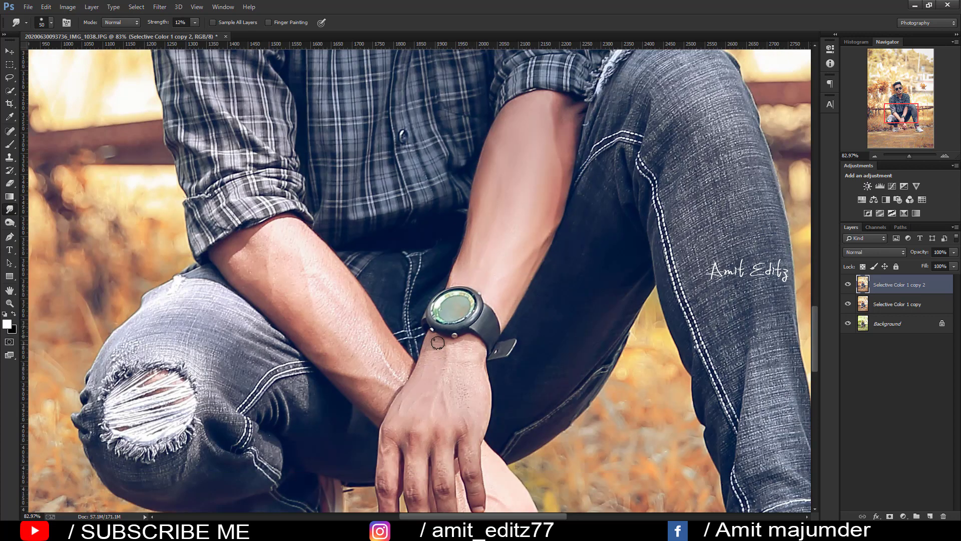
pyautogui.press(']')
pyautogui.press(']')
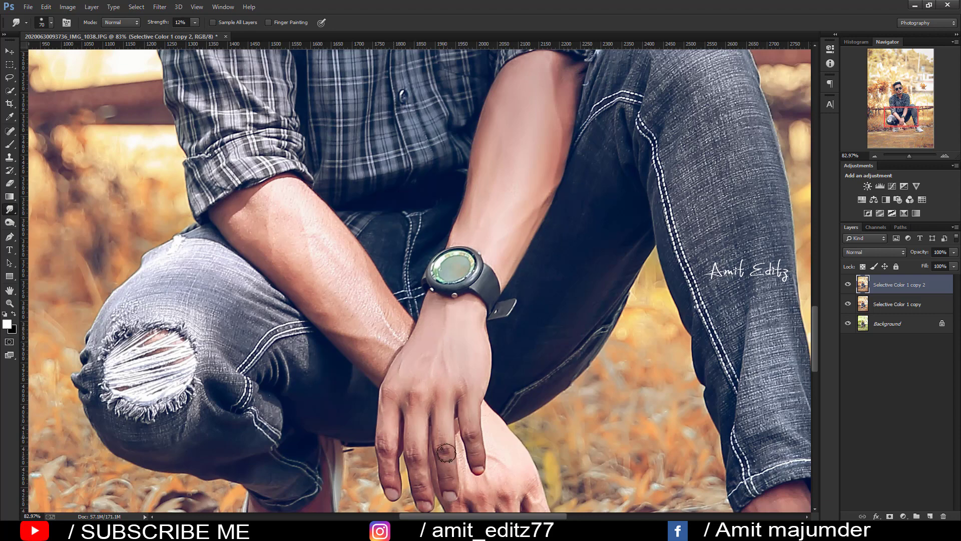
pyautogui.scroll(2, 311, 290)
pyautogui.press(']')
pyautogui.press(']')
pyautogui.press(']')
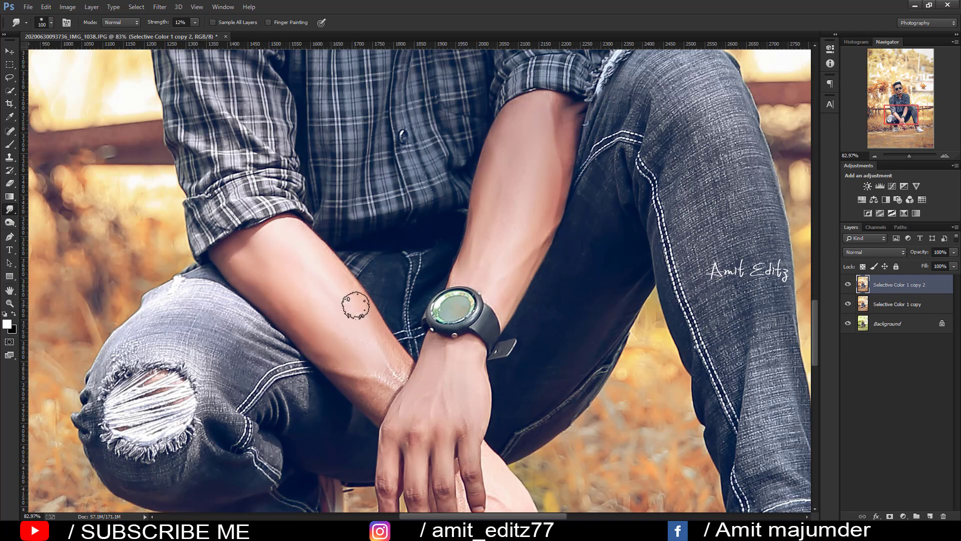
# Smooth the hands, fingers and ankle, then zoom back out to view the figure
pyautogui.scroll(-1, 355, 305)
pyautogui.press('[')
pyautogui.press('[')
pyautogui.press('[')
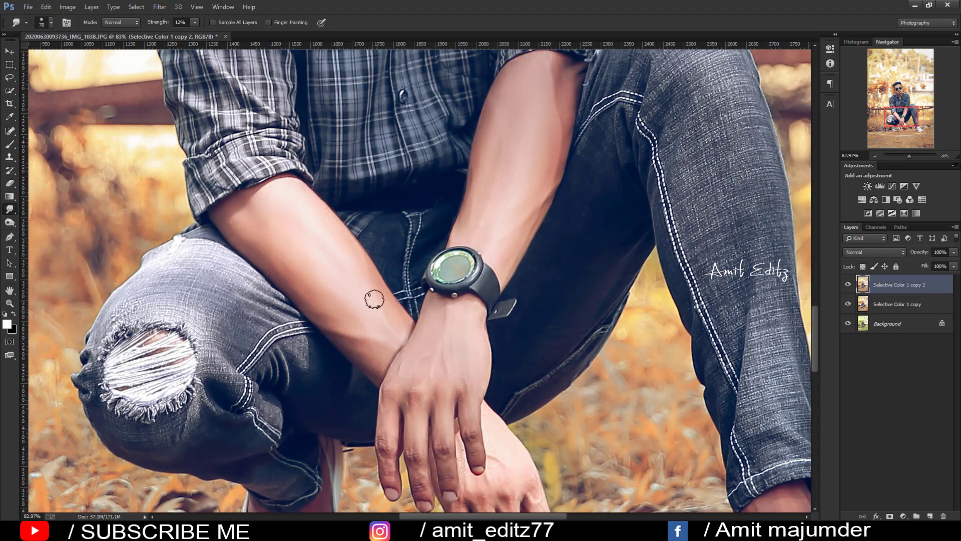
pyautogui.scroll(-2, 374, 299)
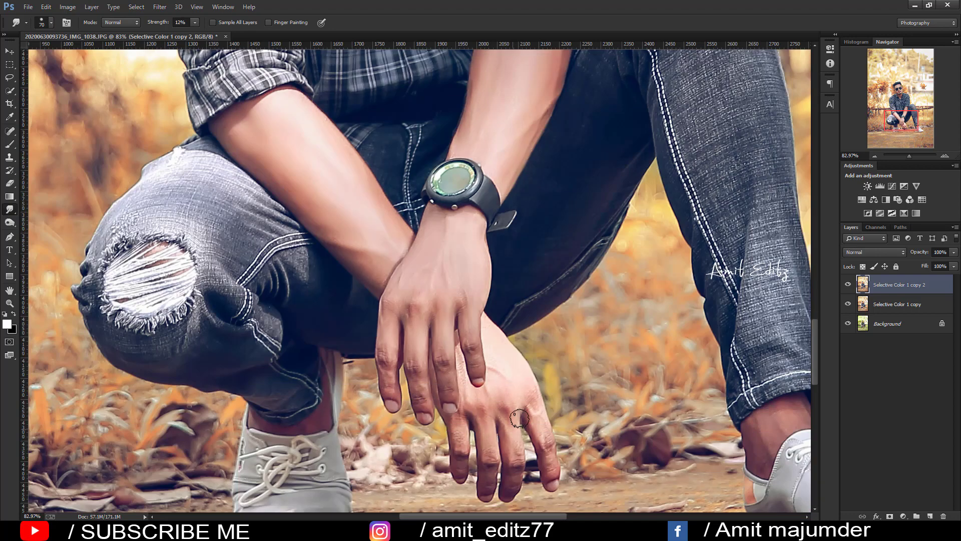
pyautogui.scroll(-1, 464, 380)
pyautogui.press('[')
pyautogui.press('[')
pyautogui.press('[')
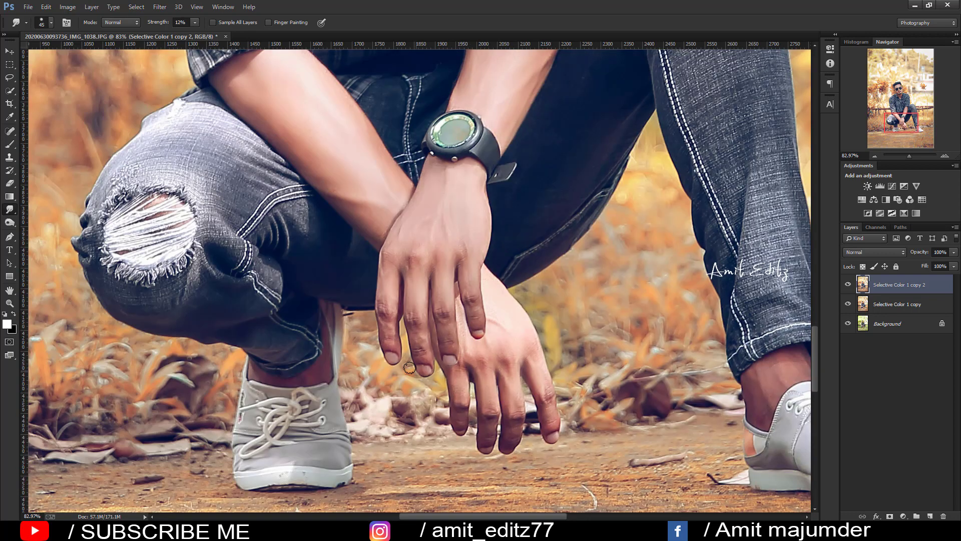
pyautogui.scroll(-1, 410, 368)
pyautogui.press(']')
pyautogui.press(']')
pyautogui.press(']')
pyautogui.hscroll(3, 642, 327)
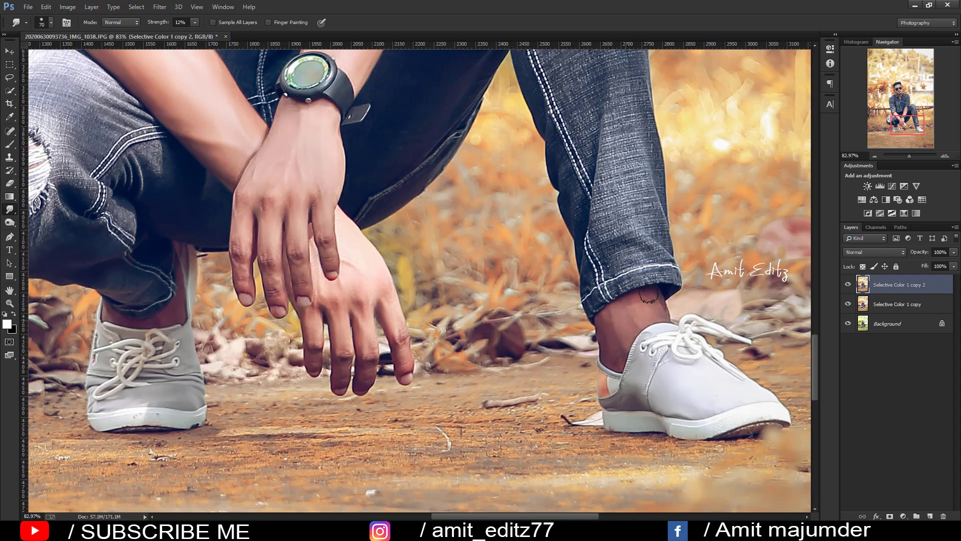
pyautogui.scroll(-3, 351, 287)
pyautogui.scroll(-3, 351, 286)
pyautogui.scroll(1, 351, 286)
pyautogui.scroll(2, 350, 286)
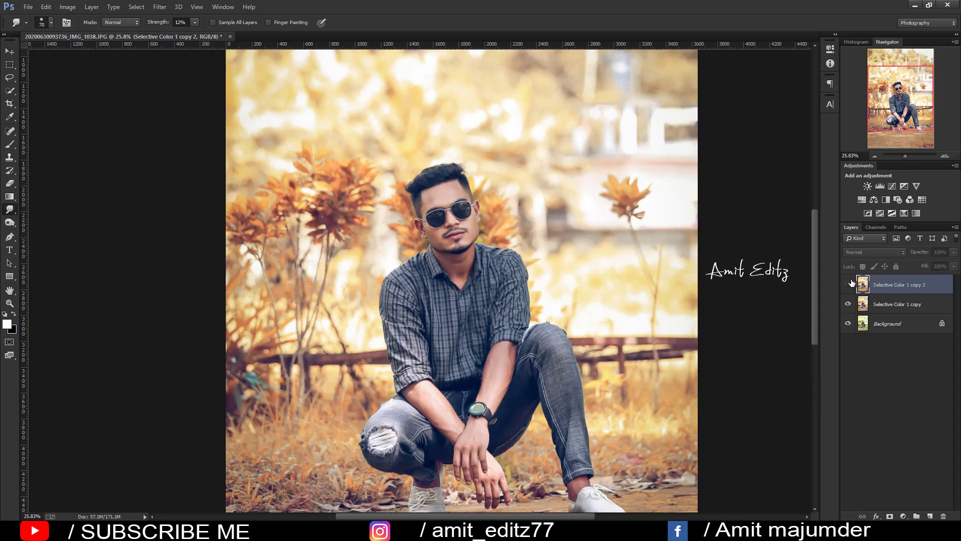
# Merge the top two layers into Selective Color 1 copy 2 and duplicate it as copy 3
pyautogui.click(851, 284)
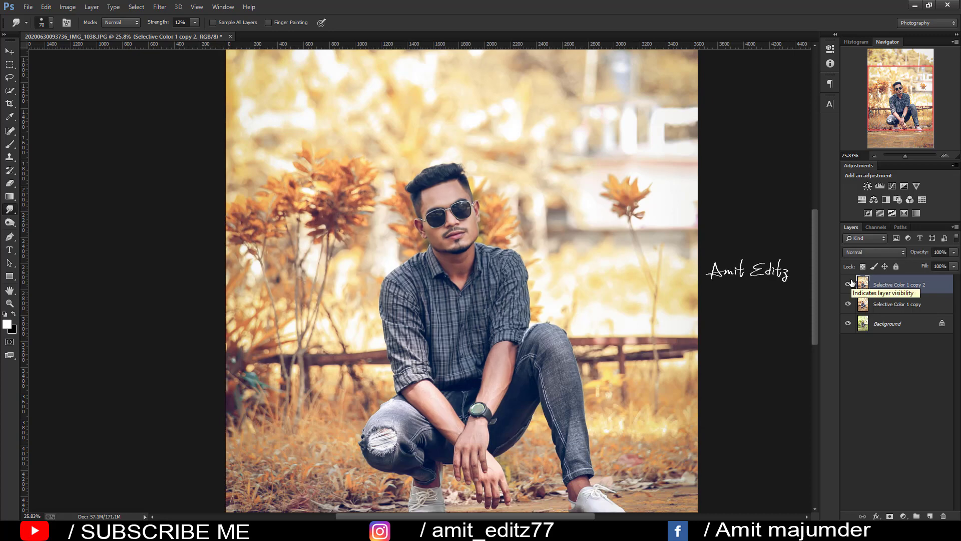
pyautogui.scroll(-2, 574, 303)
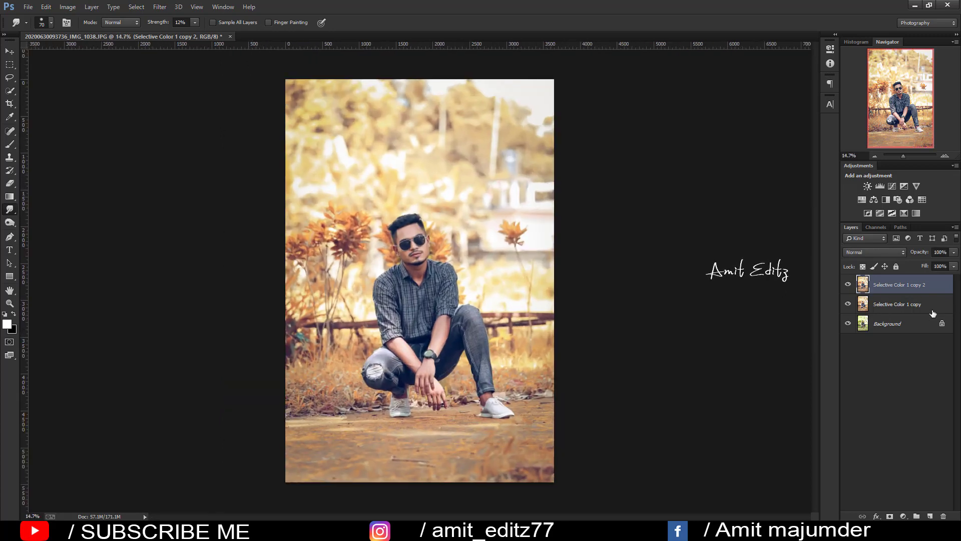
pyautogui.keyDown('ctrl'); pyautogui.click(919, 305); pyautogui.keyUp('ctrl')
pyautogui.rightClick(921, 304)
pyautogui.click(820, 364)
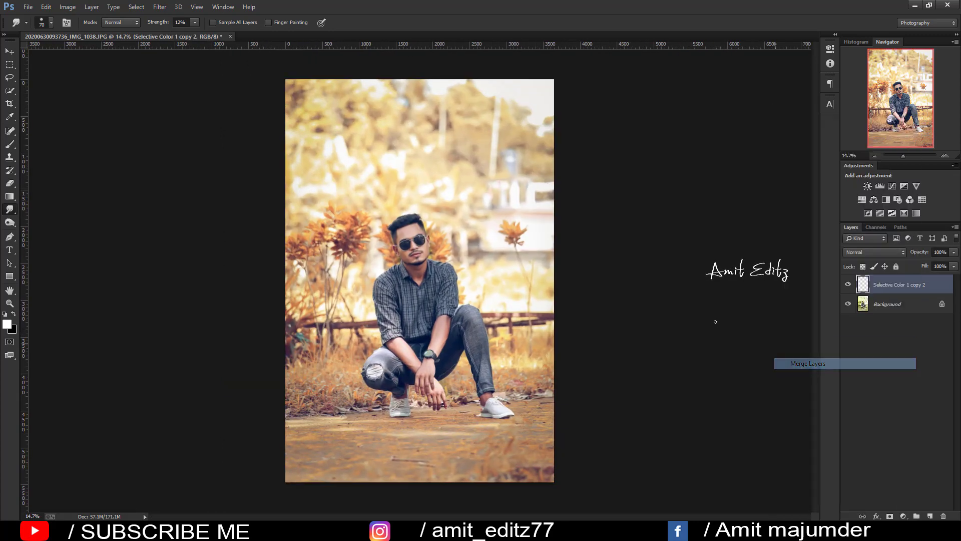
pyautogui.moveTo(903, 284); pyautogui.dragTo(931, 516)
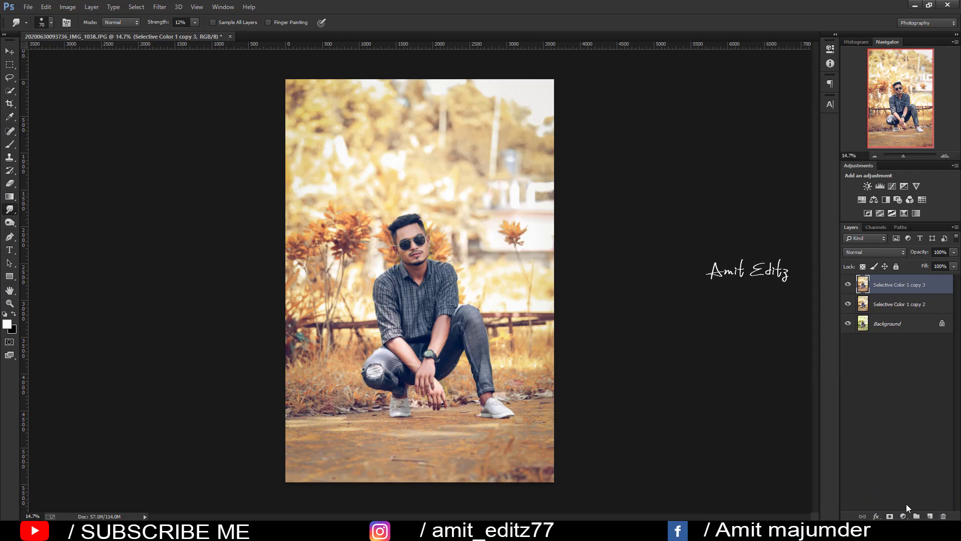
# Add a Selective Color adjustment with Yellows cyan at -17 and a touch more black
pyautogui.click(907, 516)
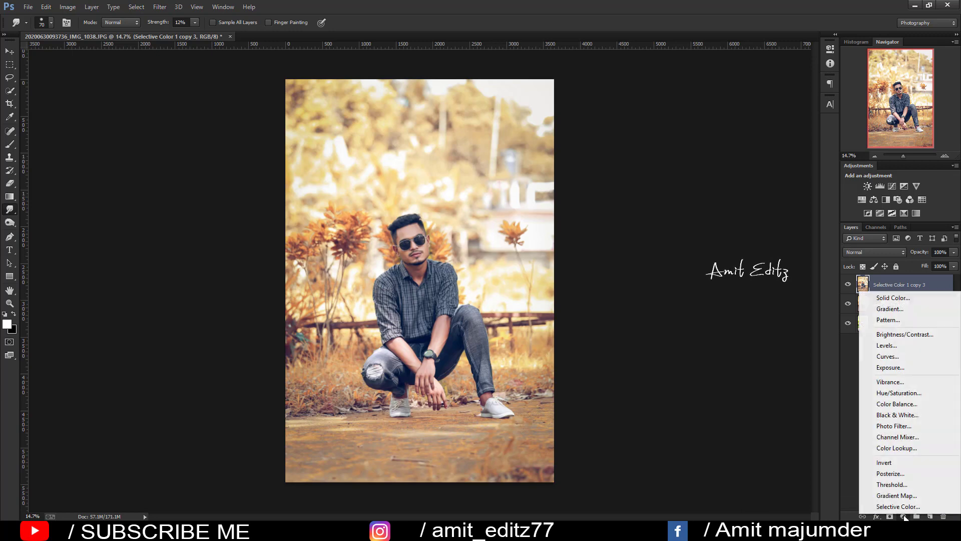
pyautogui.click(891, 506)
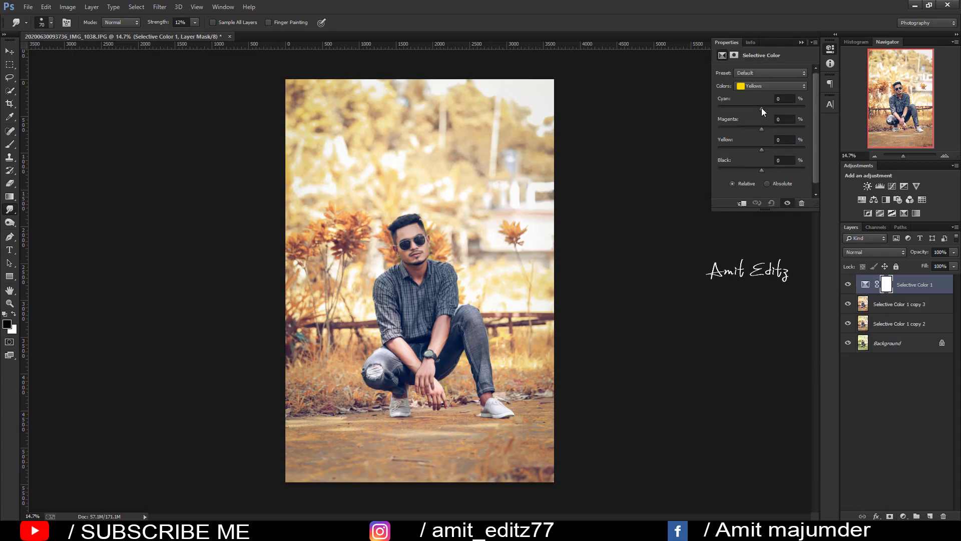
pyautogui.moveTo(761, 108); pyautogui.dragTo(722, 108)
pyautogui.moveTo(753, 108); pyautogui.dragTo(755, 108)
pyautogui.moveTo(762, 170); pyautogui.dragTo(762, 170)
# Adjust the Blacks' black and cyan values, resetting their magenta to 0
pyautogui.click(774, 90)
pyautogui.click(743, 152)
pyautogui.moveTo(765, 170)
pyautogui.mouseDown()
pyautogui.moveTo(756, 169)
pyautogui.moveTo(768, 170)
pyautogui.mouseUp()
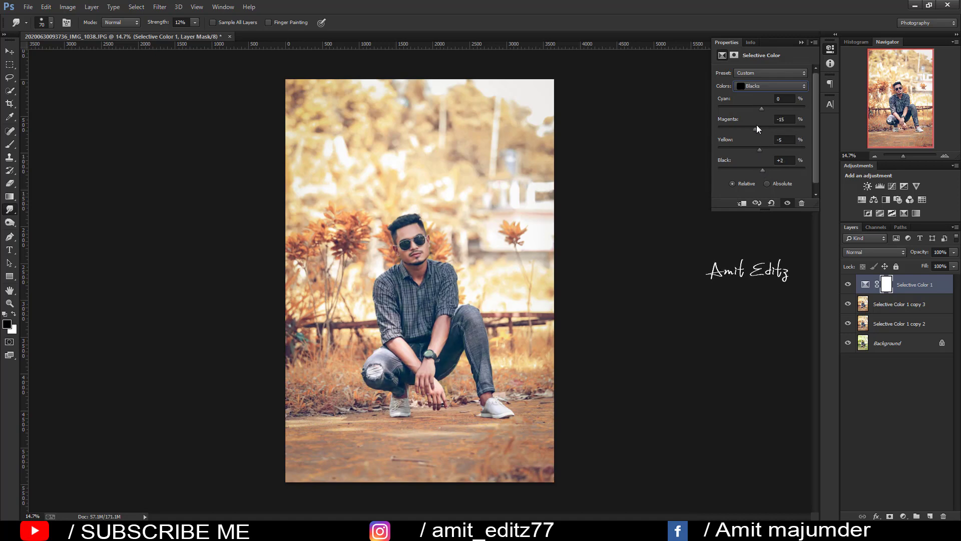
pyautogui.moveTo(756, 127); pyautogui.dragTo(768, 127)
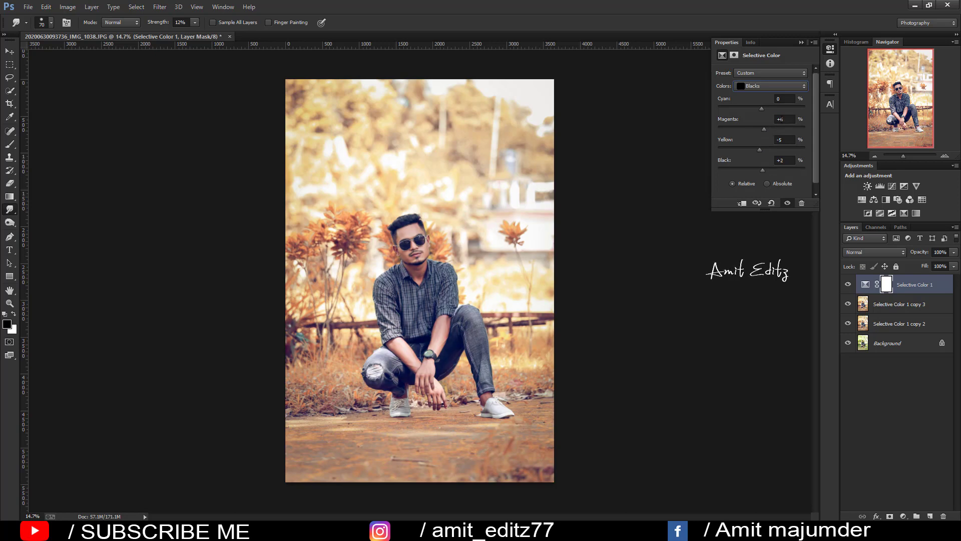
pyautogui.click(781, 120)
pyautogui.write('0')
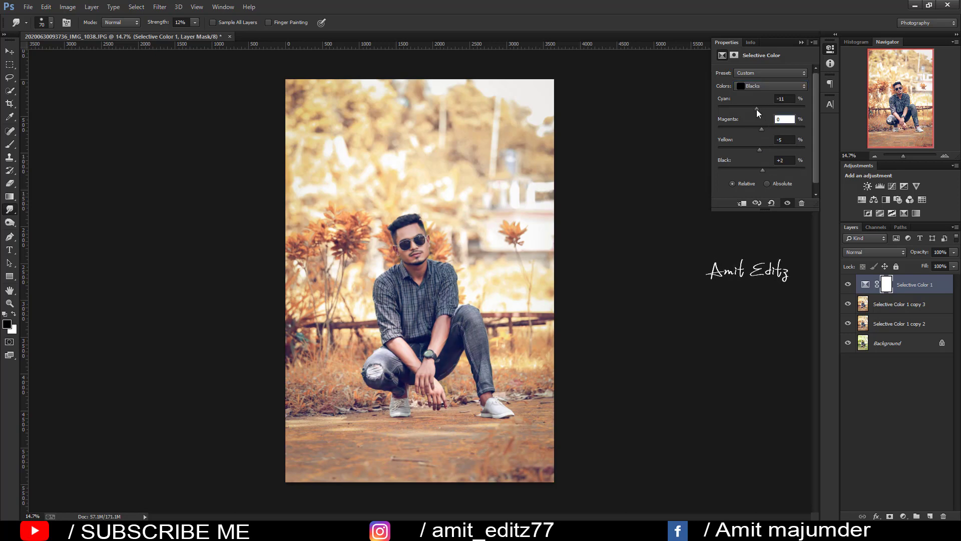
pyautogui.moveTo(761, 110); pyautogui.dragTo(769, 110)
pyautogui.moveTo(751, 111); pyautogui.dragTo(764, 110)
# Shift the Neutrals' cyan and magenta, resetting their black to 0
pyautogui.click(763, 88)
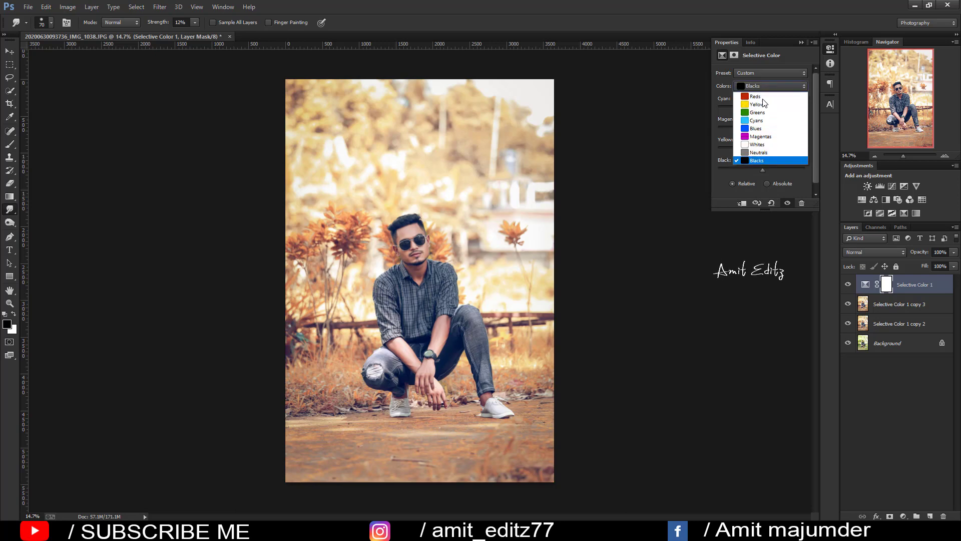
pyautogui.click(764, 154)
pyautogui.moveTo(752, 106); pyautogui.dragTo(769, 109)
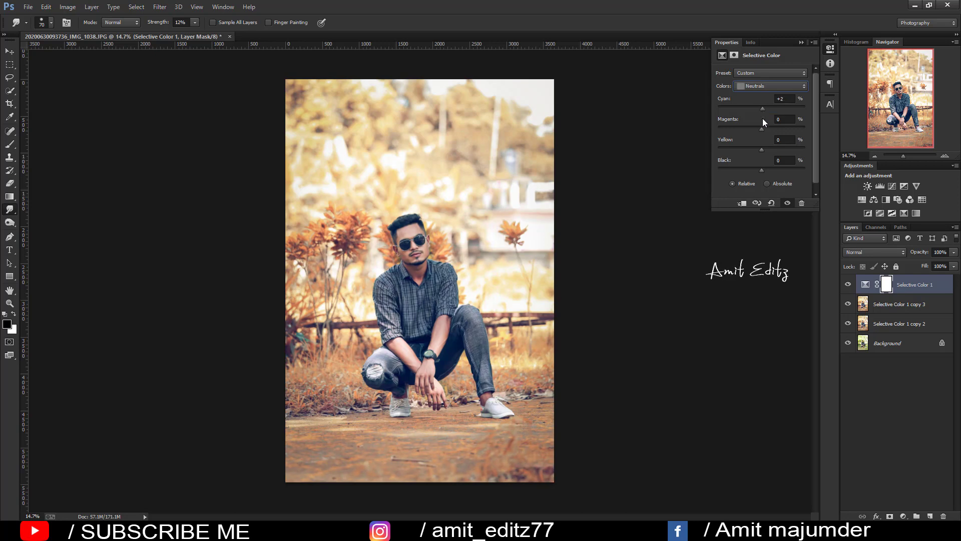
pyautogui.moveTo(760, 129); pyautogui.dragTo(759, 151)
pyautogui.moveTo(761, 172); pyautogui.dragTo(761, 172)
pyautogui.click(786, 160)
pyautogui.write('0')
# Lower the Selective Color layer to 65% opacity and also select Selective Color 1 copy 3
pyautogui.click(801, 42)
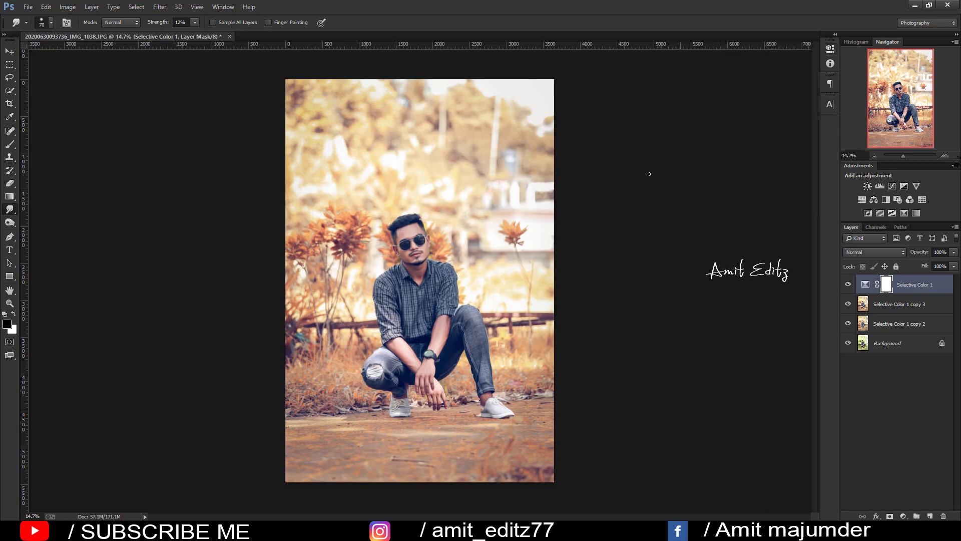
pyautogui.click(954, 266)
pyautogui.keyDown('ctrl'); pyautogui.click(901, 304); pyautogui.keyUp('ctrl')
# Merge the selected layers into one Selective Color 1 layer and duplicate it
pyautogui.rightClick(892, 304)
pyautogui.click(824, 365)
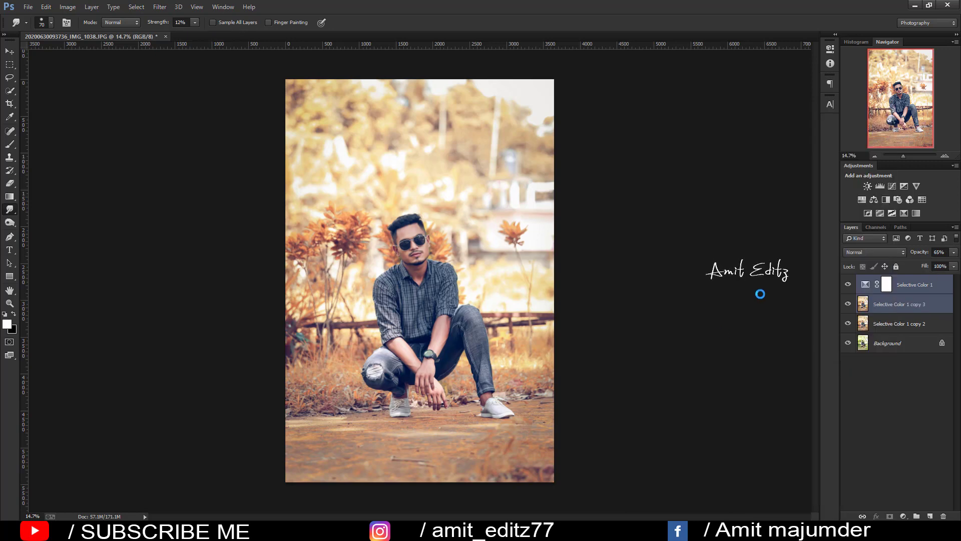
pyautogui.rightClick(894, 304)
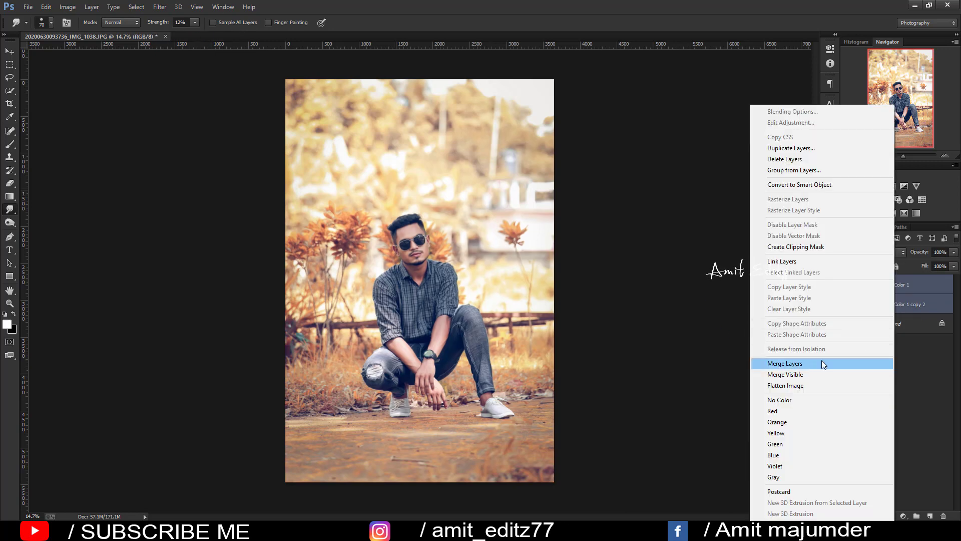
pyautogui.click(821, 363)
pyautogui.moveTo(891, 284); pyautogui.dragTo(930, 516)
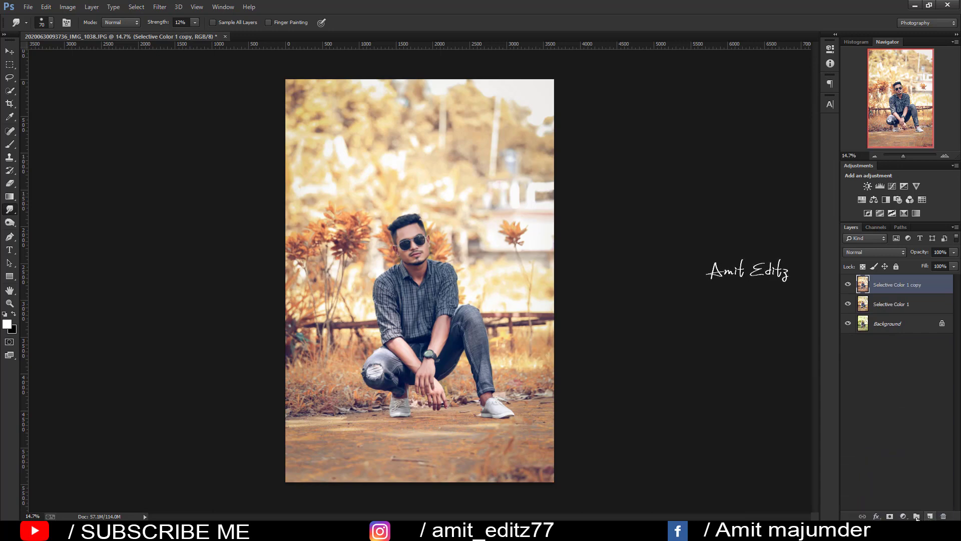
# Add a Photo Filter adjustment using the Sepia preset
pyautogui.click(903, 516)
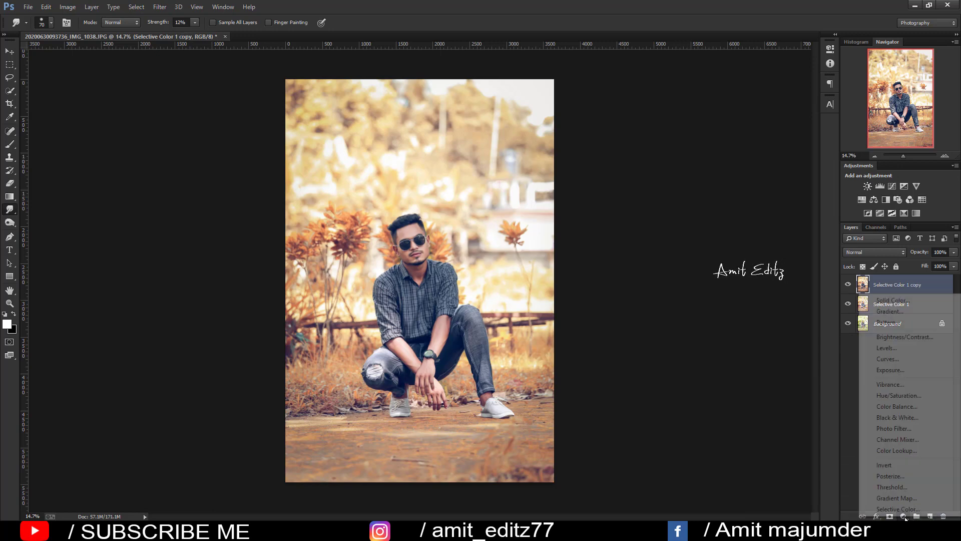
pyautogui.click(892, 433)
pyautogui.click(765, 73)
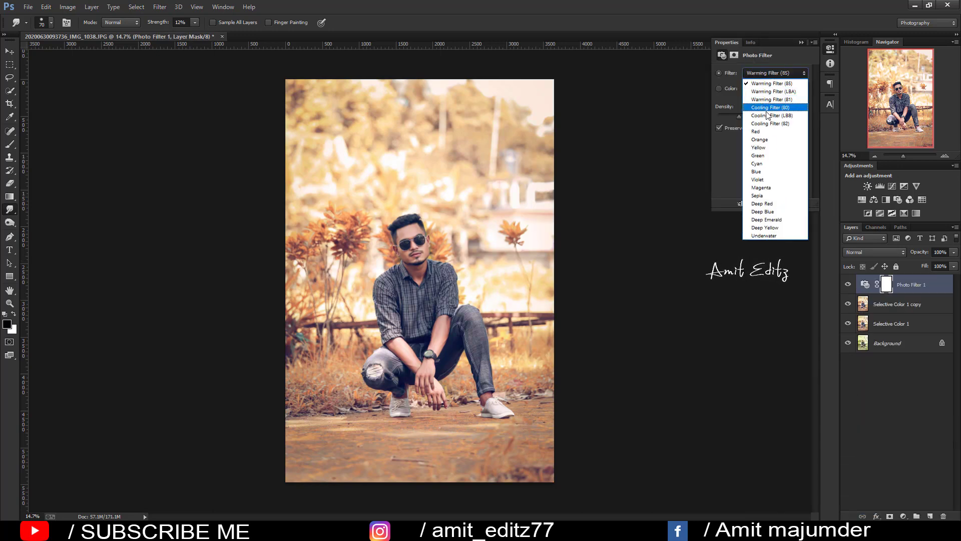
pyautogui.click(766, 83)
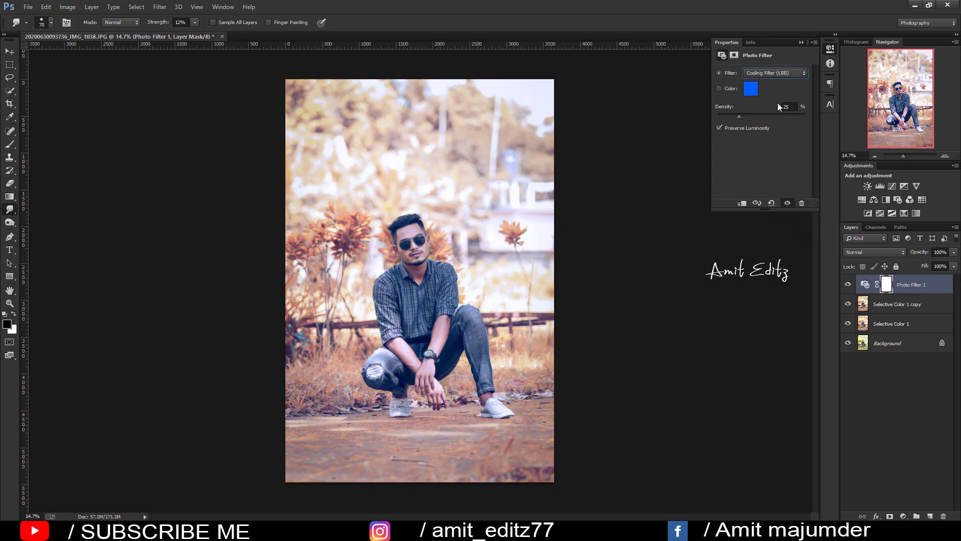
pyautogui.press('Down')
pyautogui.press('Down')
pyautogui.press('Down')
pyautogui.press('Down')
pyautogui.press('Down')
pyautogui.press('Down')
pyautogui.press('Down')
pyautogui.press('Down')
pyautogui.press('Down')
pyautogui.press('Down')
pyautogui.press('Down')
pyautogui.press('Up')
# Reduce the Photo Filter layer to 38% opacity and merge it into the layer below
pyautogui.click(801, 43)
pyautogui.click(955, 252)
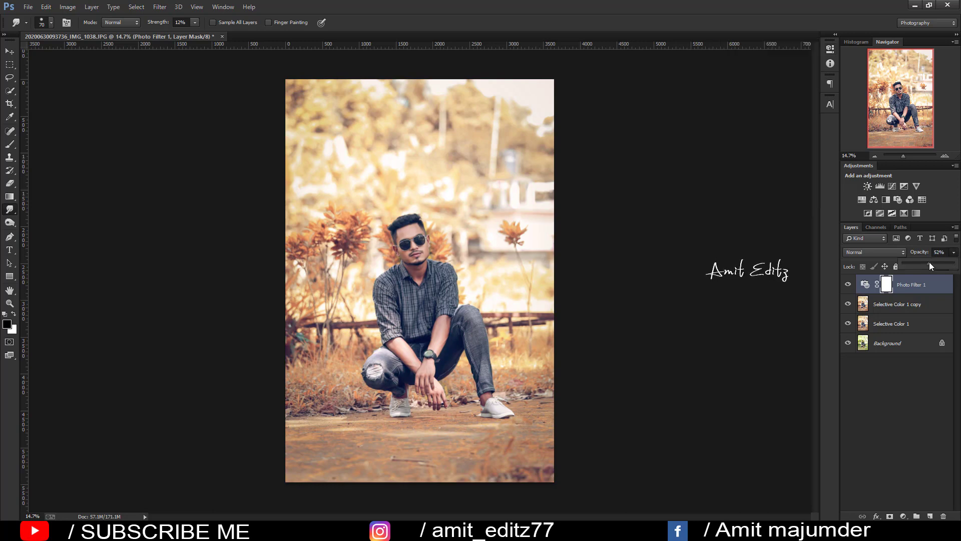
pyautogui.moveTo(924, 264); pyautogui.dragTo(918, 264)
pyautogui.keyDown('ctrl'); pyautogui.click(896, 304); pyautogui.keyUp('ctrl')
pyautogui.rightClick(888, 304)
pyautogui.click(835, 369)
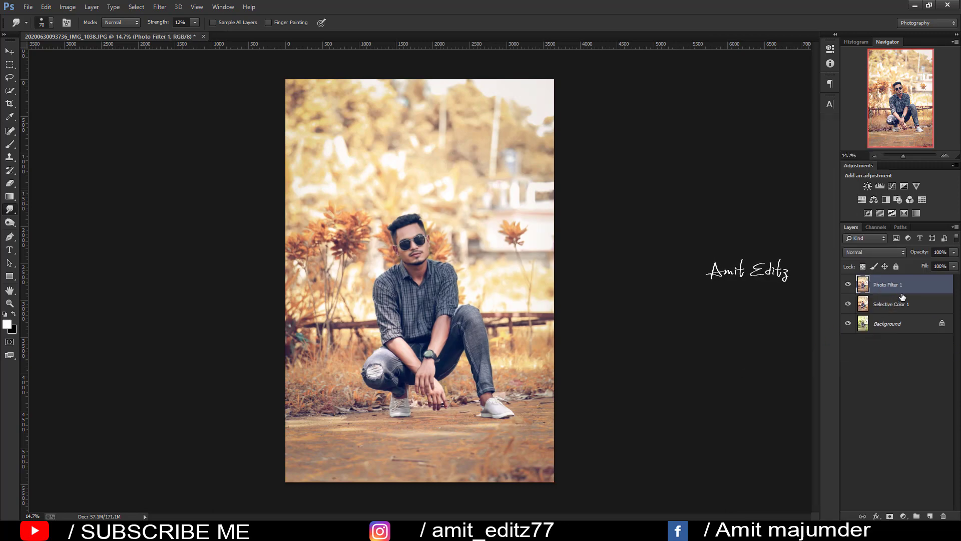
# Duplicate the Photo Filter 1 layer and set up the Dodge tool with a 100 px brush
pyautogui.moveTo(902, 296); pyautogui.dragTo(930, 516)
pyautogui.rightClick(10, 222)
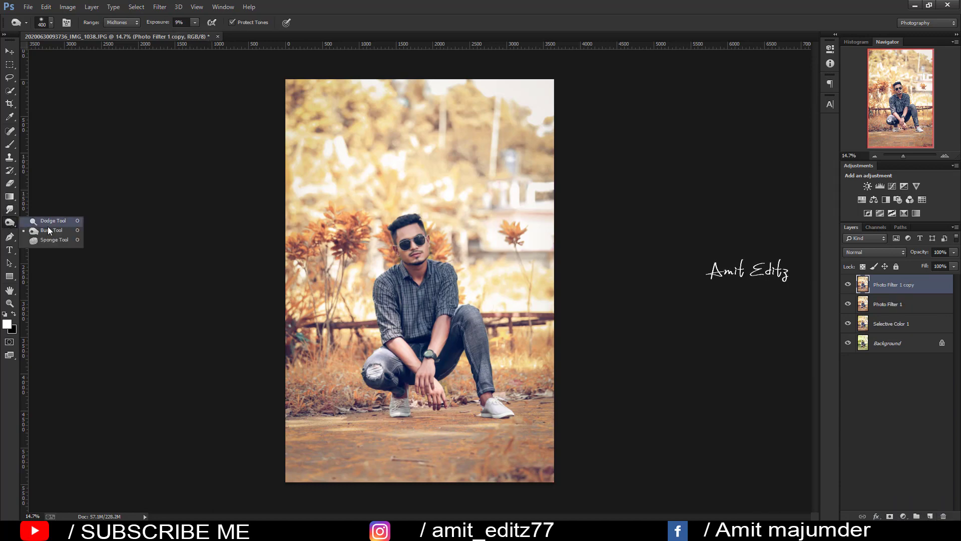
pyautogui.click(40, 221)
pyautogui.scroll(5, 389, 223)
pyautogui.scroll(2, 390, 220)
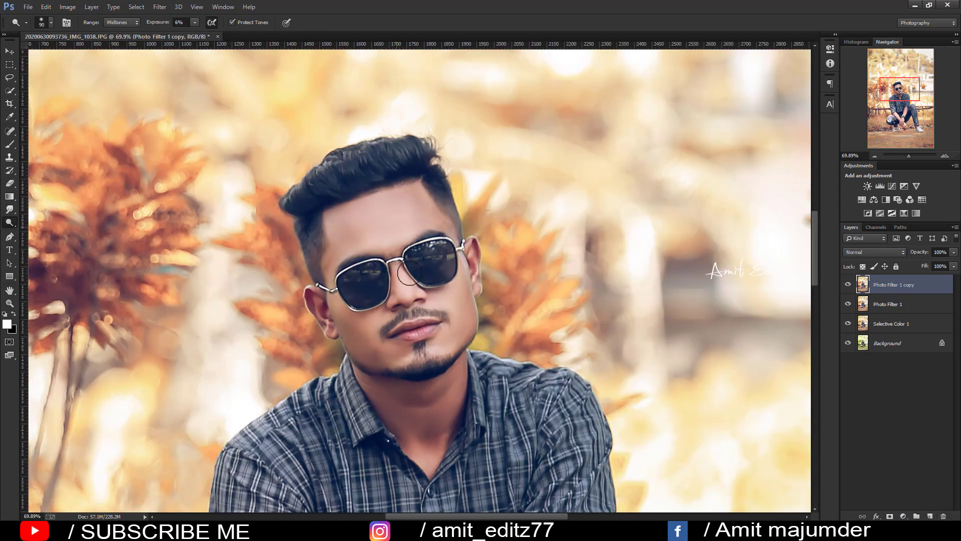
pyautogui.scroll(2, 405, 283)
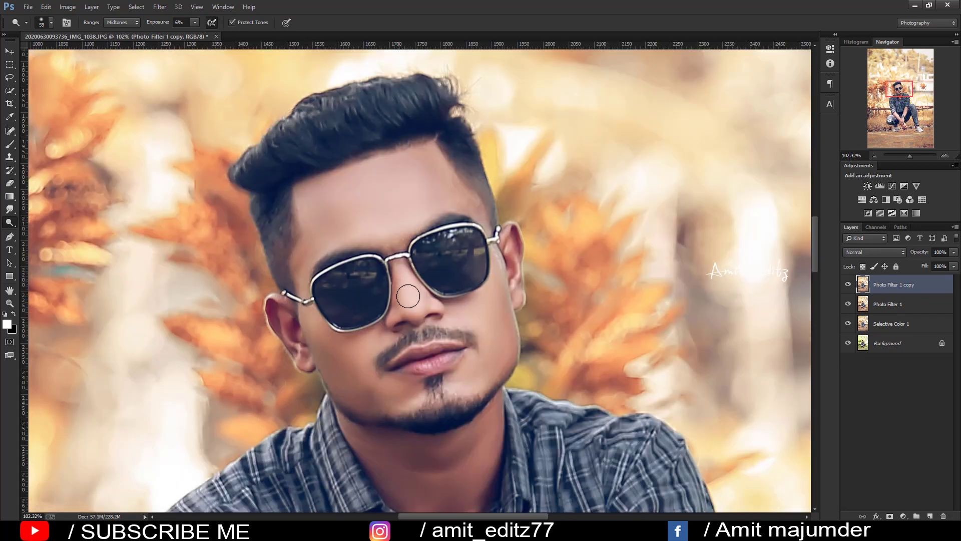
pyautogui.press('[')
pyautogui.press('[')
pyautogui.press('[')
pyautogui.press(']')
pyautogui.press(']')
pyautogui.press(']')
# Enlarge the Dodge brush to 186 and lighten the jeans on the right leg
pyautogui.scroll(-2, 364, 361)
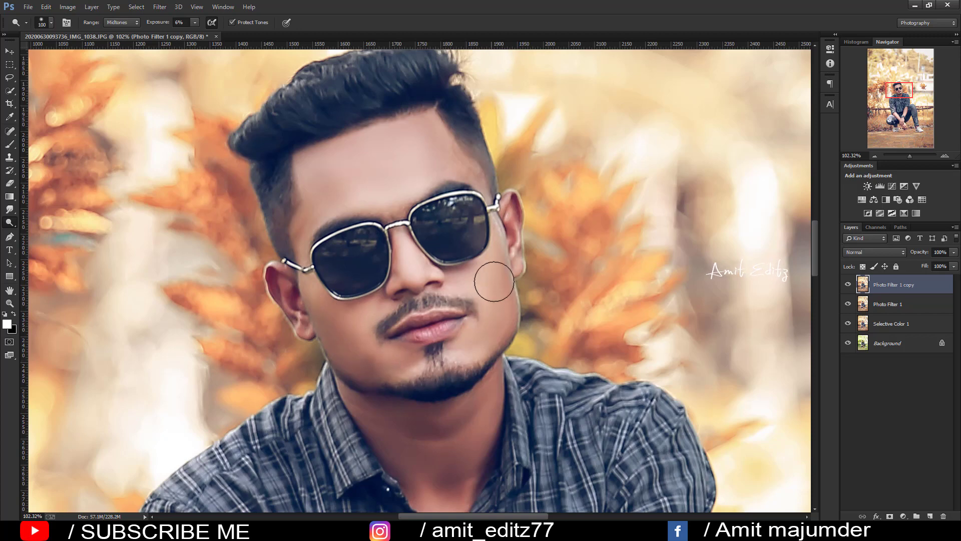
pyautogui.scroll(-3, 438, 321)
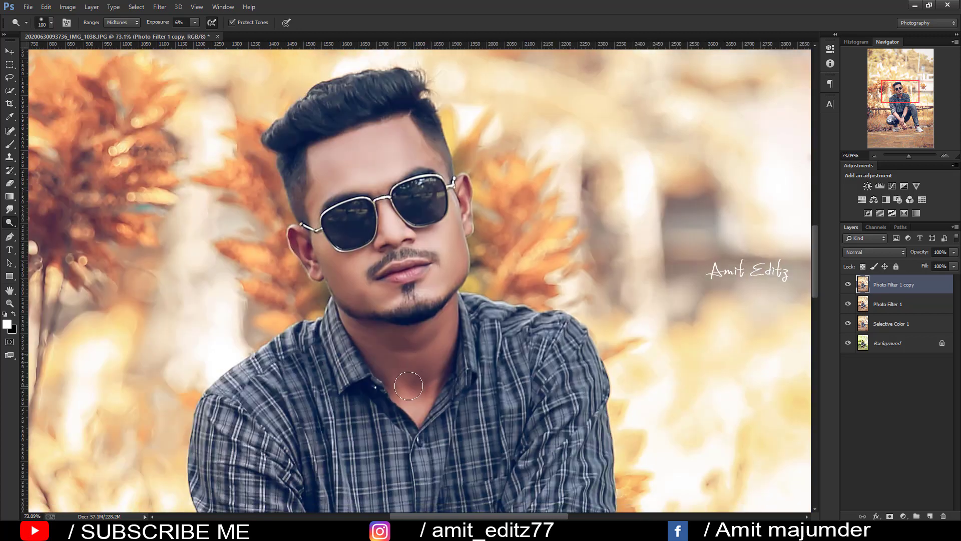
pyautogui.scroll(-2, 408, 385)
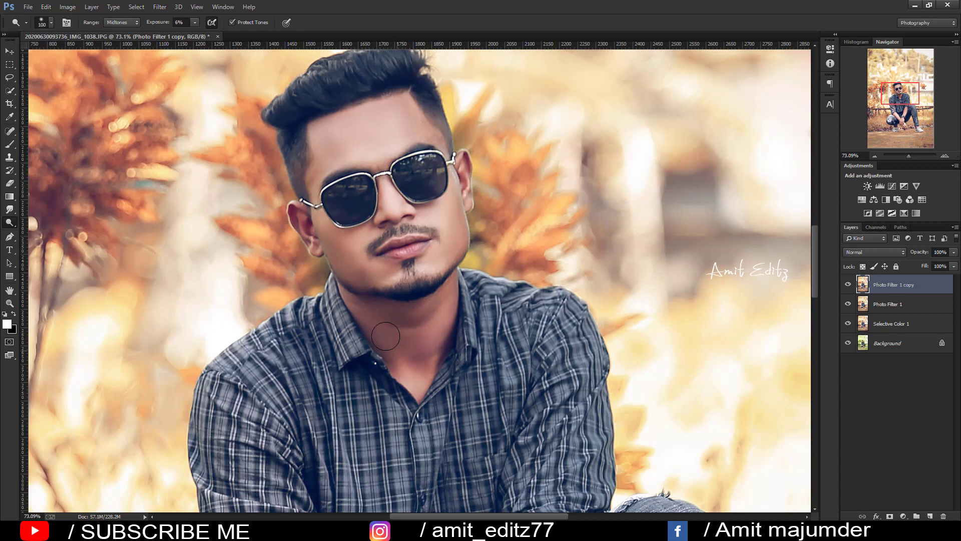
pyautogui.scroll(-2, 422, 378)
pyautogui.scroll(-2, 310, 350)
pyautogui.scroll(-3, 310, 349)
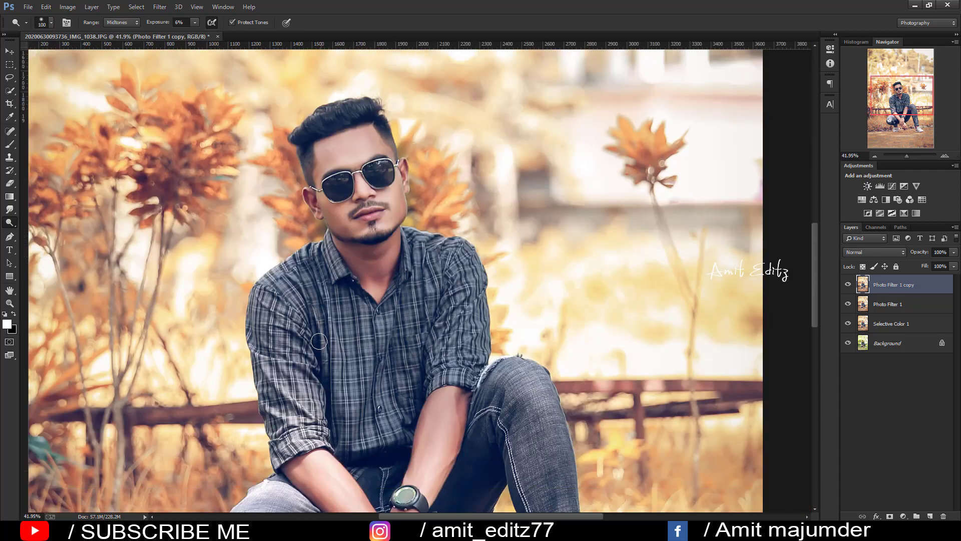
pyautogui.scroll(-1, 301, 394)
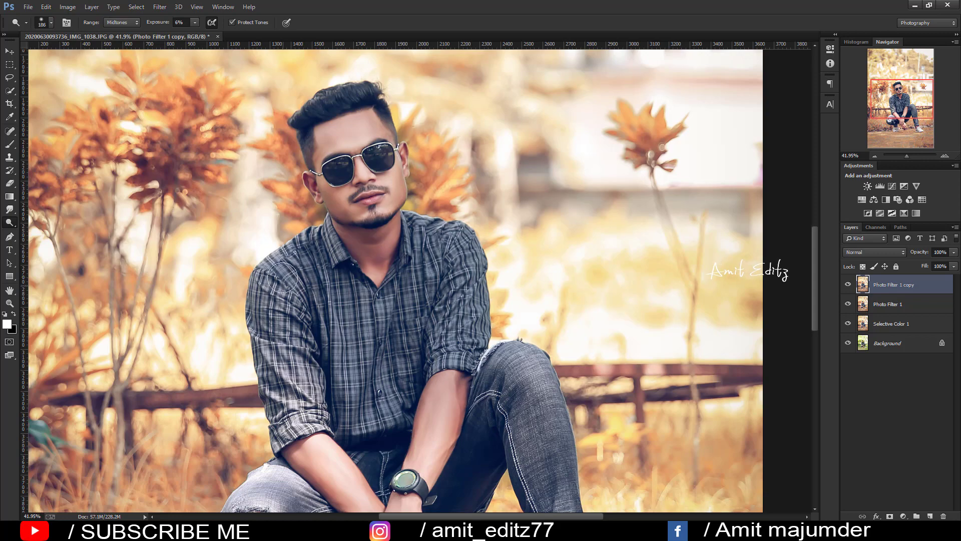
pyautogui.press(']')
pyautogui.press(']')
pyautogui.press(']')
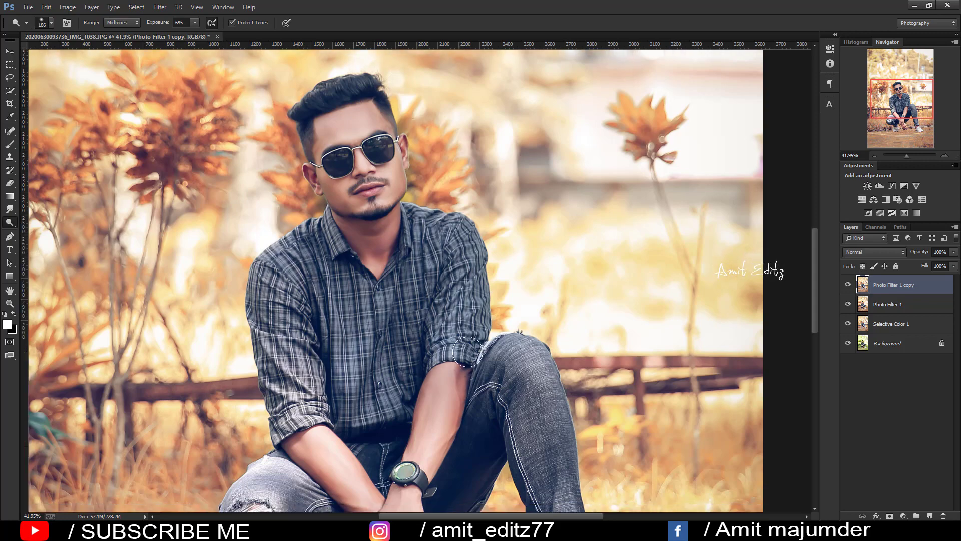
pyautogui.scroll(-5, 475, 350)
pyautogui.moveTo(530, 298); pyautogui.dragTo(565, 450)
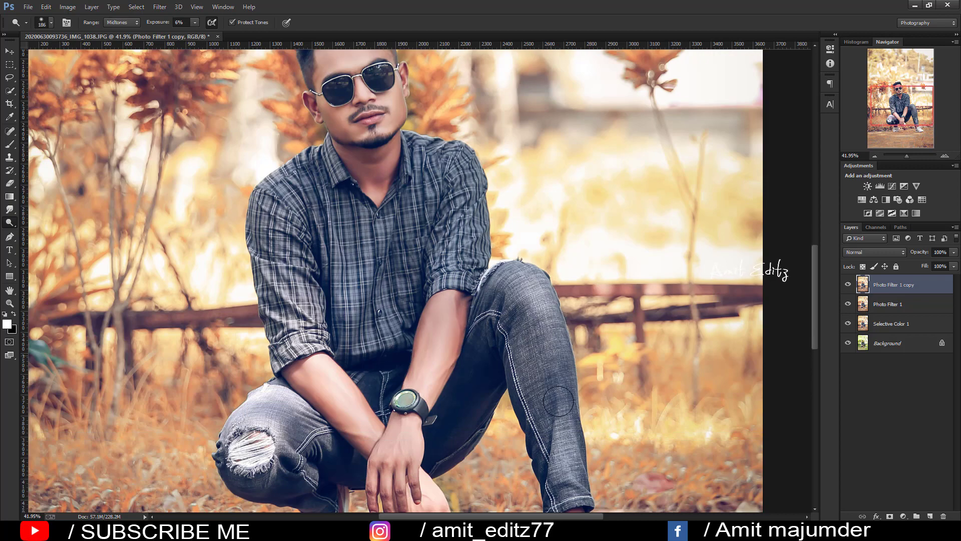
pyautogui.scroll(-5, 566, 449)
# Dodge the forearm, knee, both ankles, shoe and fingers, then fit the photo on screen
pyautogui.moveTo(448, 267)
pyautogui.mouseDown()
pyautogui.moveTo(440, 215)
pyautogui.moveTo(429, 266)
pyautogui.mouseUp()
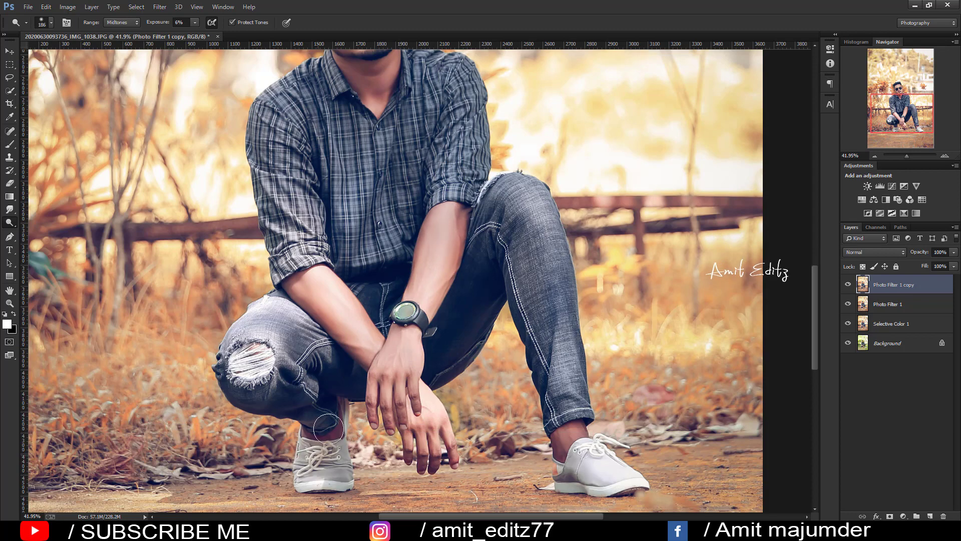
pyautogui.moveTo(308, 420); pyautogui.dragTo(321, 435)
pyautogui.moveTo(561, 425); pyautogui.dragTo(575, 442)
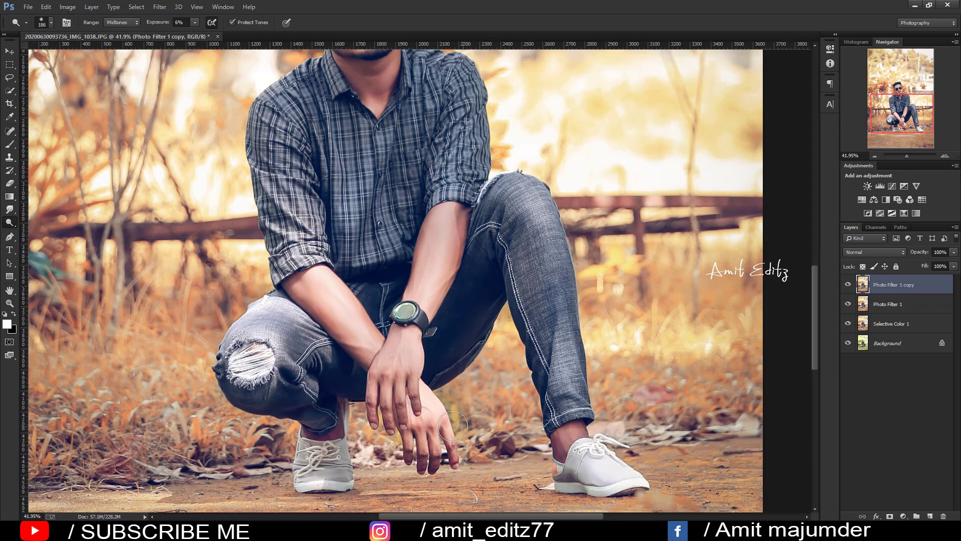
pyautogui.moveTo(446, 420)
pyautogui.mouseDown()
pyautogui.moveTo(384, 383)
pyautogui.moveTo(406, 341)
pyautogui.mouseUp()
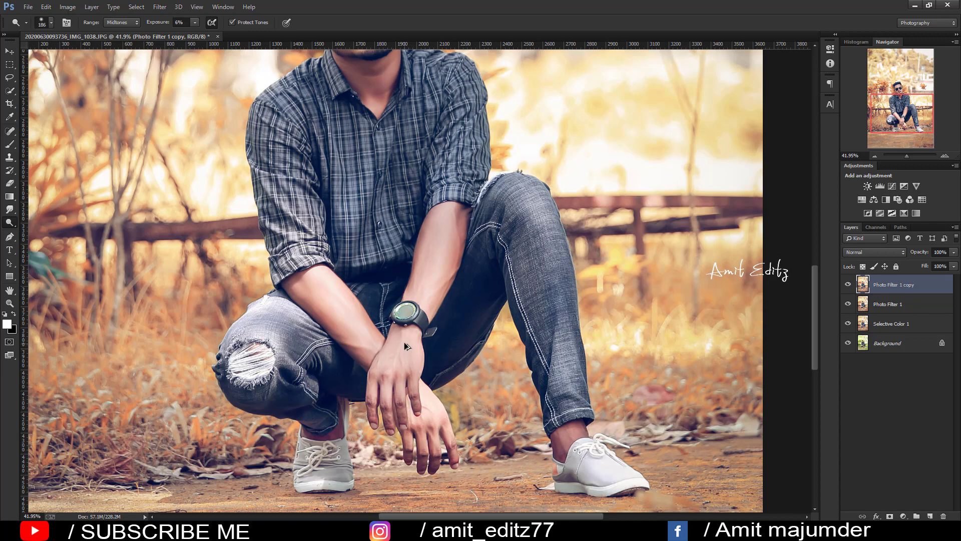
pyautogui.hotkey('ctrl', '0')
# Toggle Photo Filter 1 copy's visibility to compare, then fit the whole photo on screen
pyautogui.scroll(-2, 466, 310)
pyautogui.scroll(1, 724, 294)
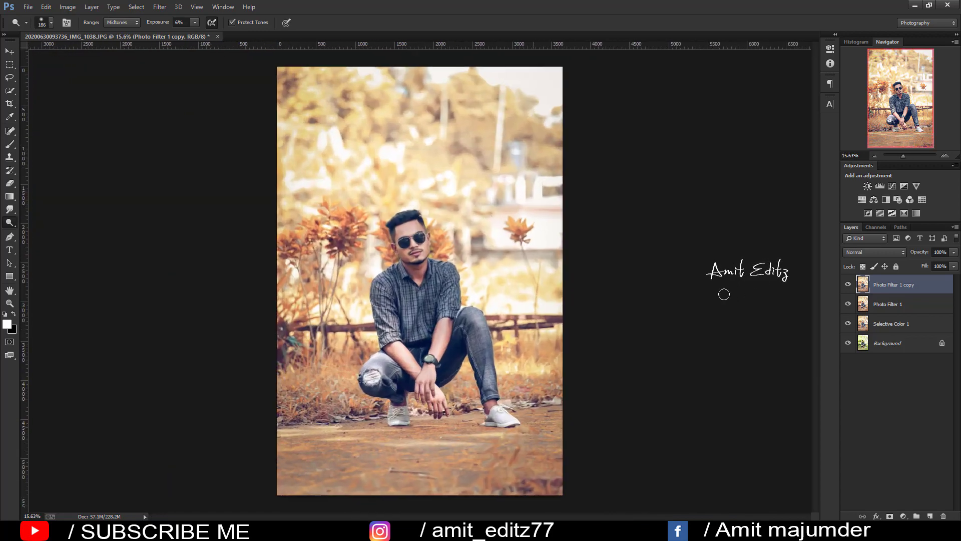
pyautogui.click(848, 284)
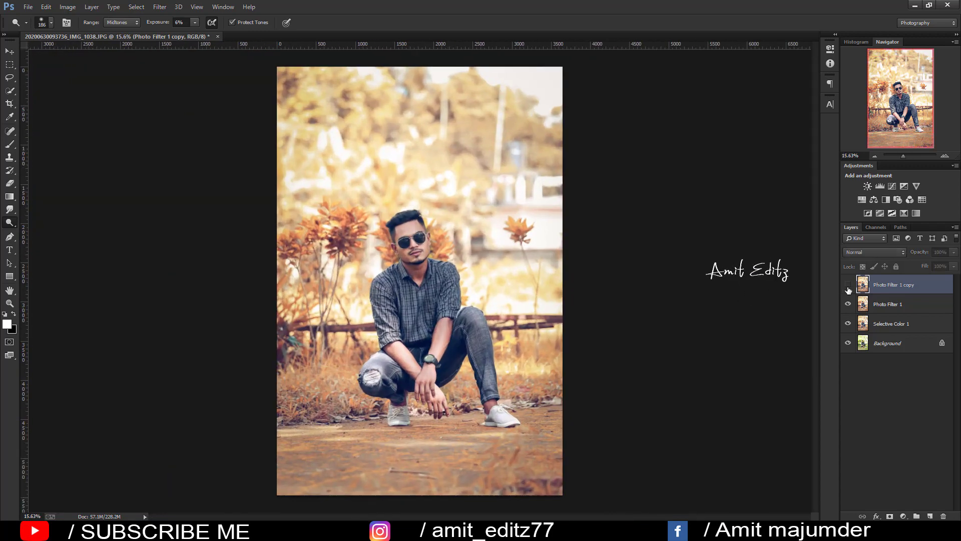
pyautogui.click(848, 285)
pyautogui.scroll(1, 440, 224)
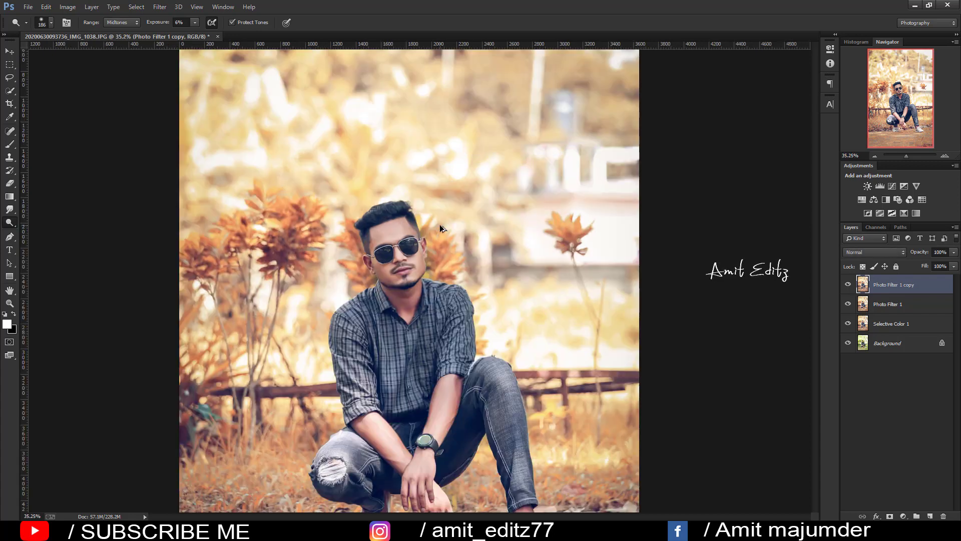
pyautogui.scroll(1, 439, 224)
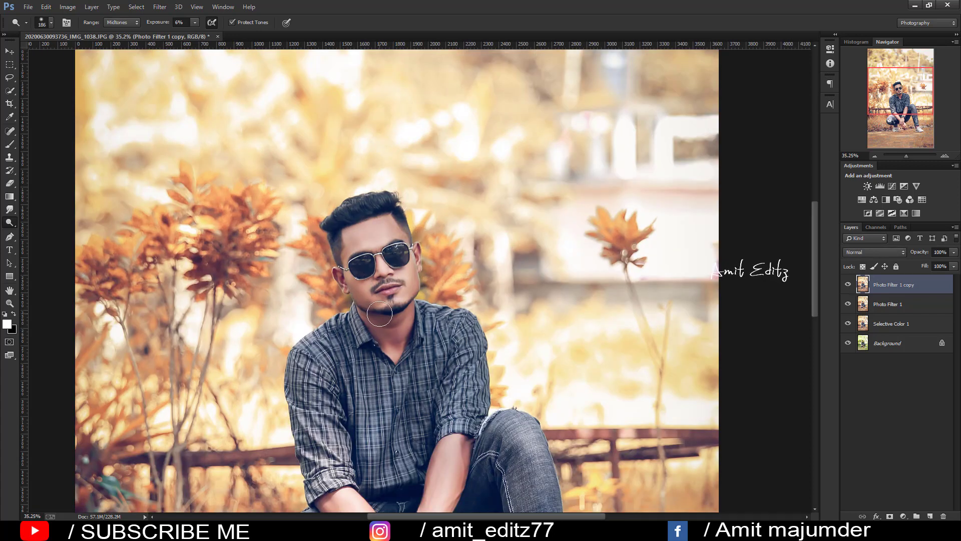
pyautogui.hotkey('ctrl', '0')
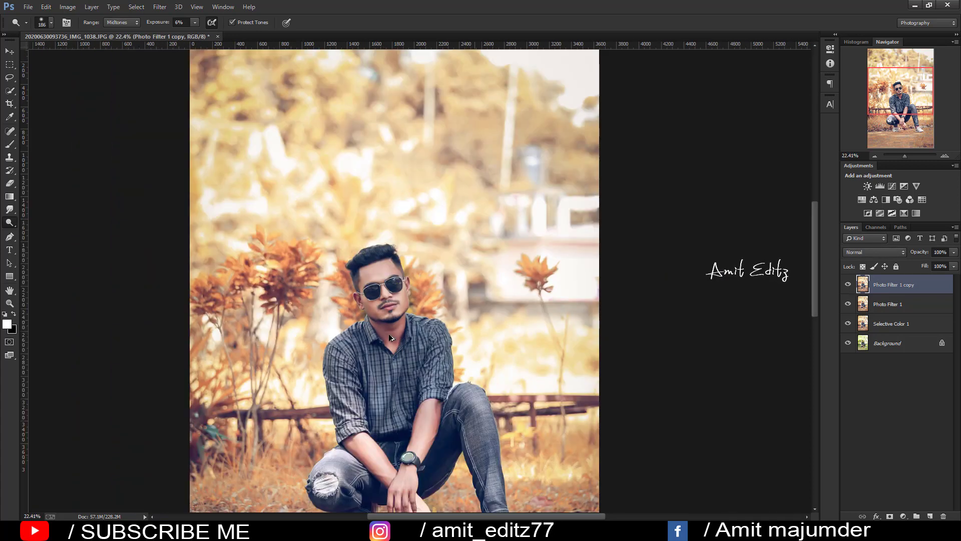
# Merge Photo Filter 1 copy, Photo Filter 1 and Selective Color 1 into one layer
pyautogui.keyDown('shift'); pyautogui.click(896, 304); pyautogui.keyUp('shift')
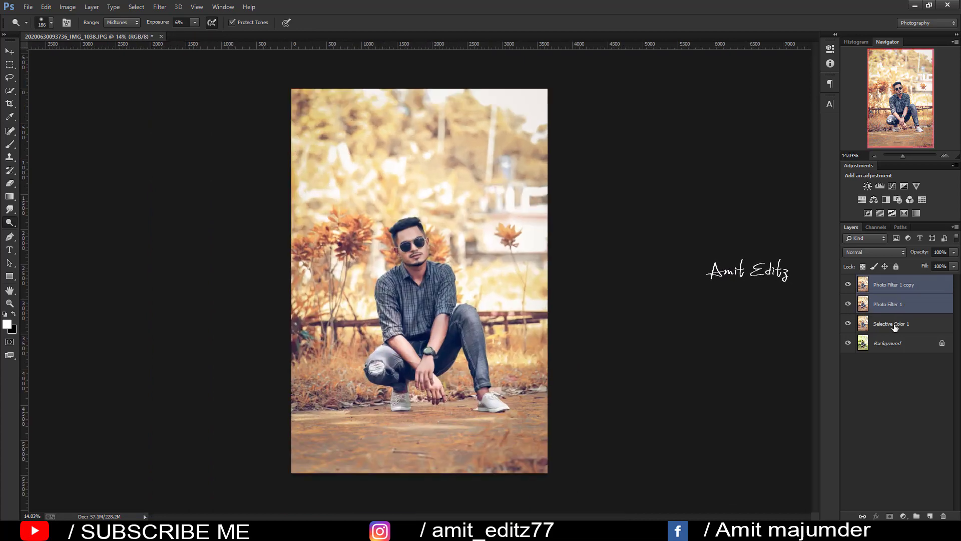
pyautogui.keyDown('shift'); pyautogui.click(894, 323); pyautogui.keyUp('shift')
pyautogui.rightClick(896, 324)
pyautogui.click(821, 362)
pyautogui.scroll(2, 473, 277)
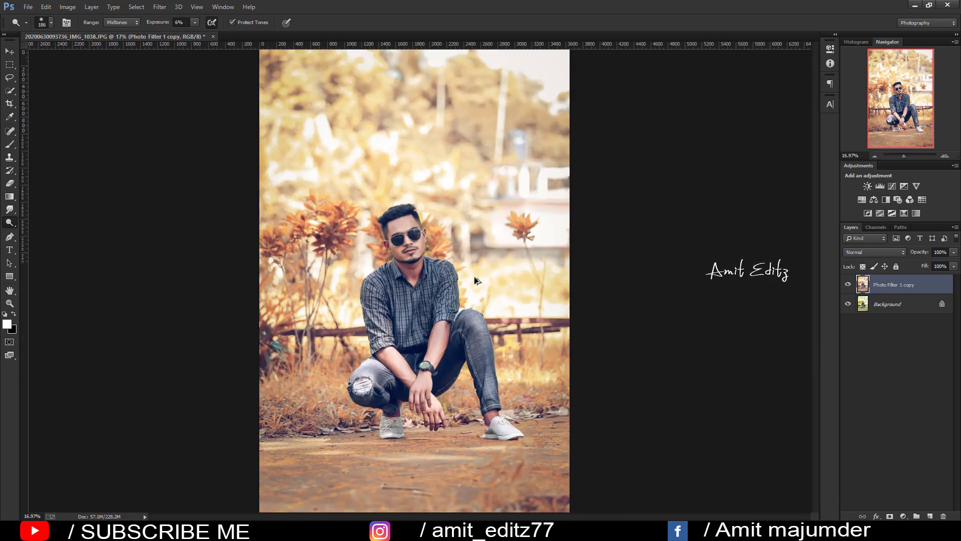
pyautogui.scroll(-1, 474, 277)
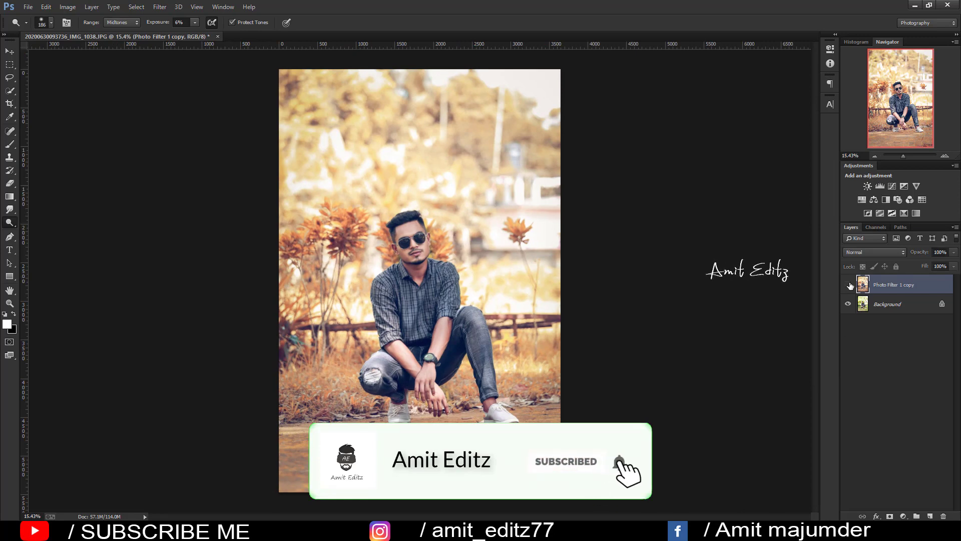
pyautogui.click(848, 284)
pyautogui.click(848, 285)
pyautogui.click(848, 284)
pyautogui.click(848, 284)
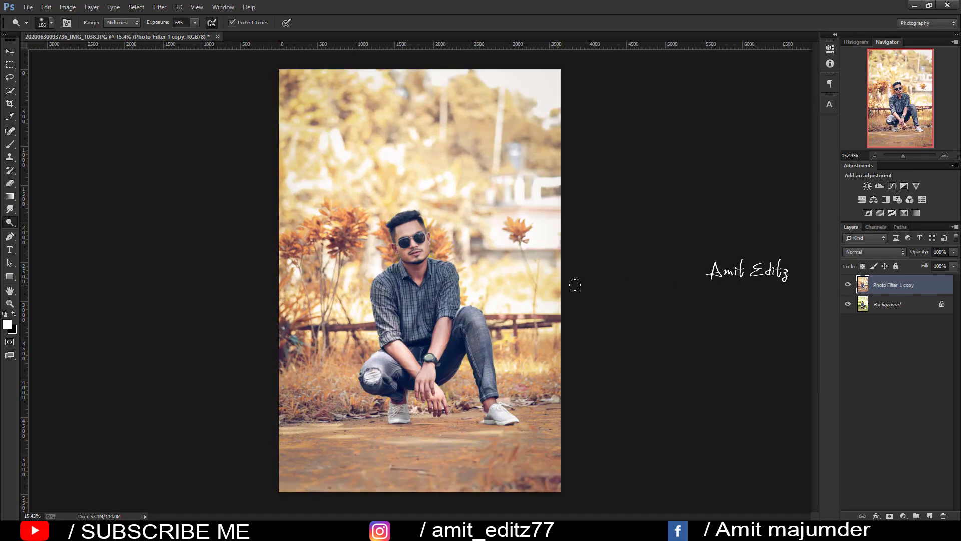
pyautogui.scroll(-1, 433, 277)
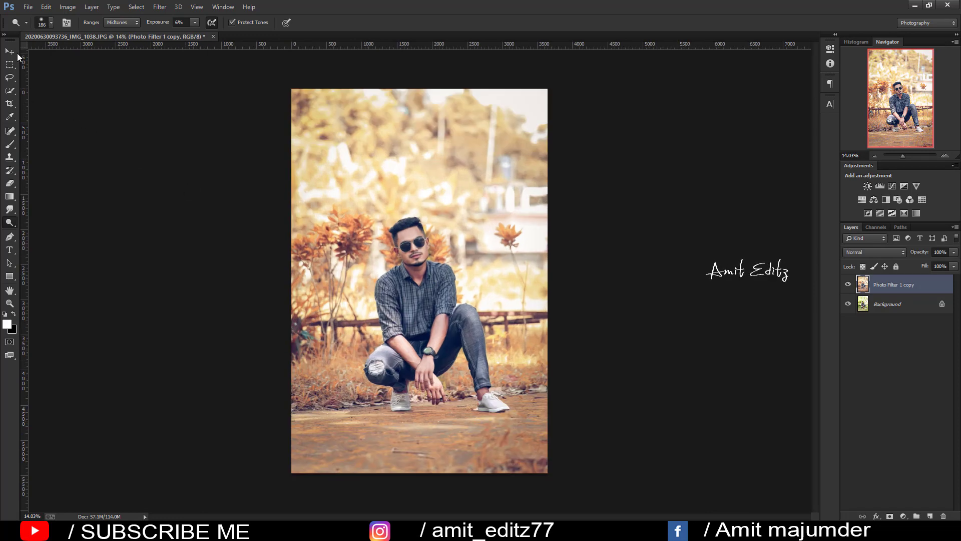
# Duplicate the merged layer as Photo Filter 1 copy 2 with a Move-tool drag
pyautogui.click(10, 51)
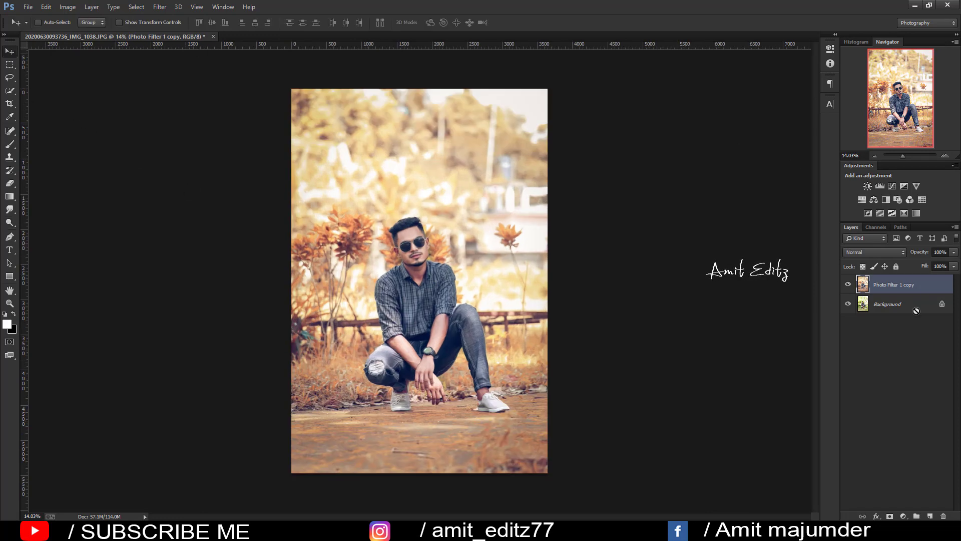
pyautogui.moveTo(916, 310); pyautogui.dragTo(930, 516)
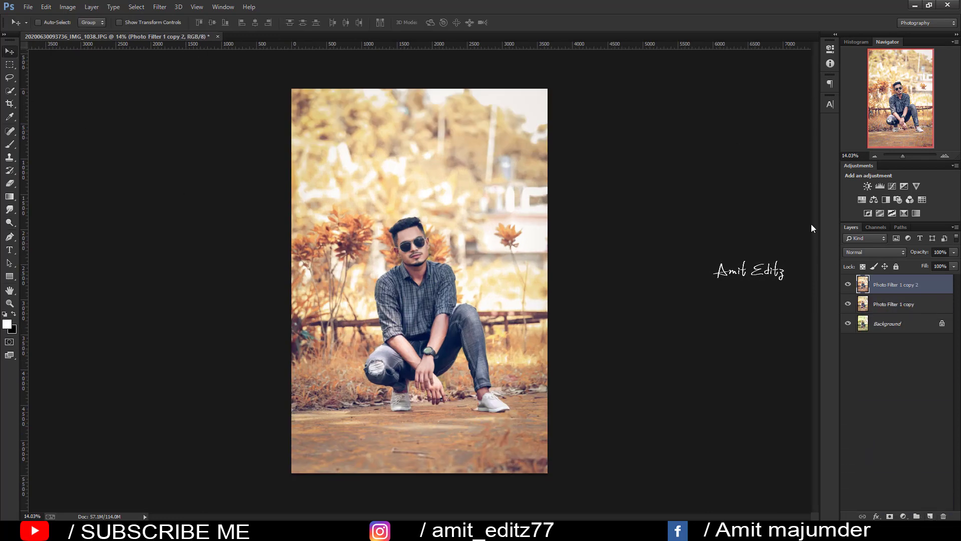
pyautogui.click(159, 7)
# In Camera Raw, nudge Contrast and add a vignette: Amount -14, Midpoint 44, Roundness -2, Feather 56
pyautogui.click(185, 84)
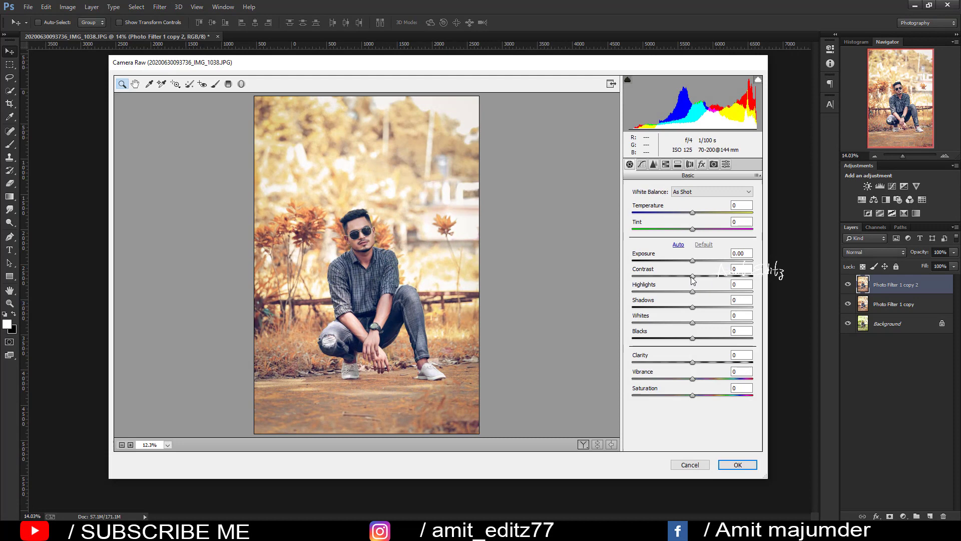
pyautogui.moveTo(693, 276); pyautogui.dragTo(696, 276)
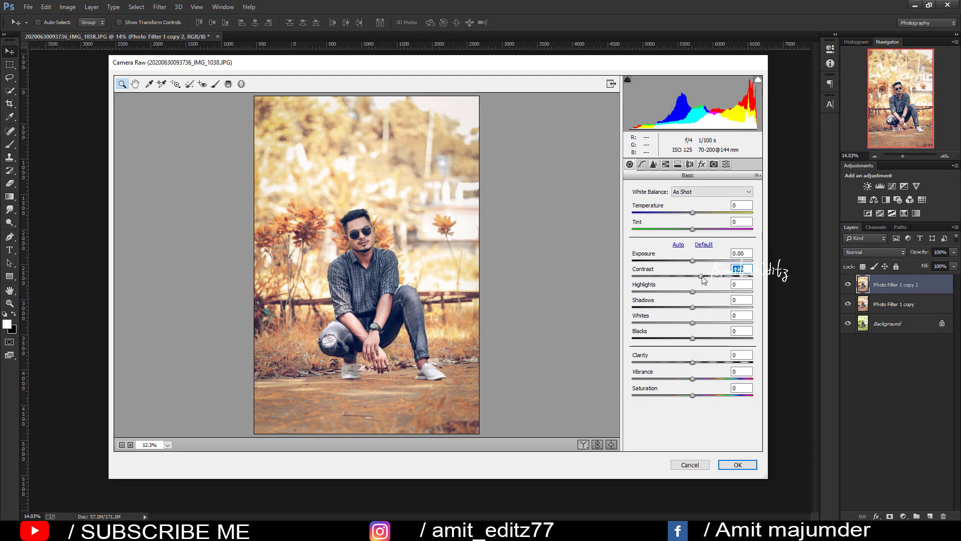
pyautogui.moveTo(703, 277); pyautogui.dragTo(698, 277)
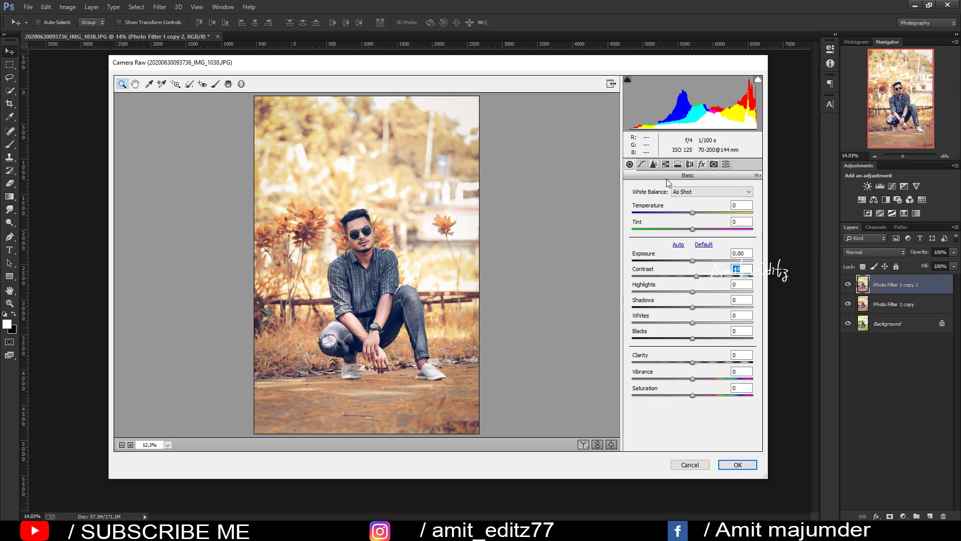
pyautogui.click(701, 164)
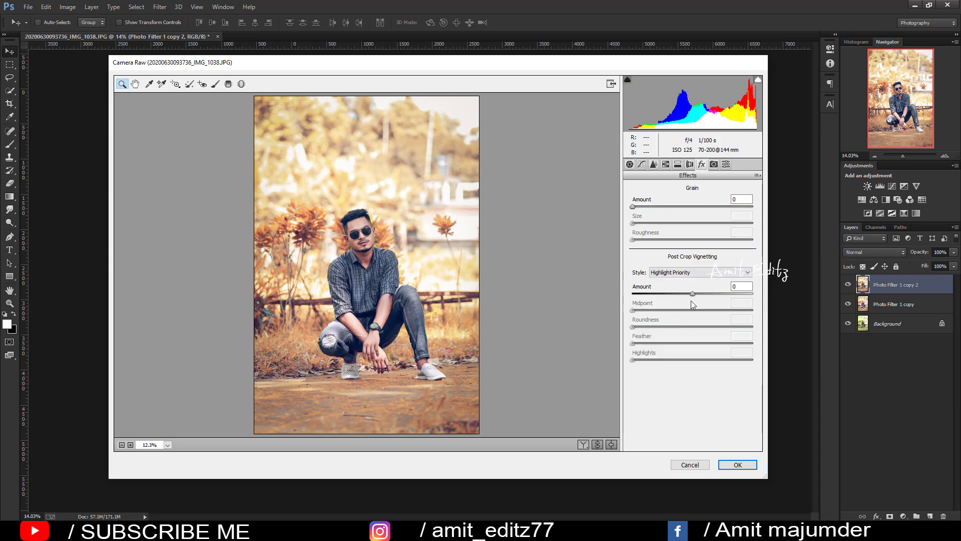
pyautogui.moveTo(683, 296)
pyautogui.mouseDown()
pyautogui.moveTo(681, 312)
pyautogui.moveTo(699, 338)
pyautogui.moveTo(684, 294)
pyautogui.mouseUp()
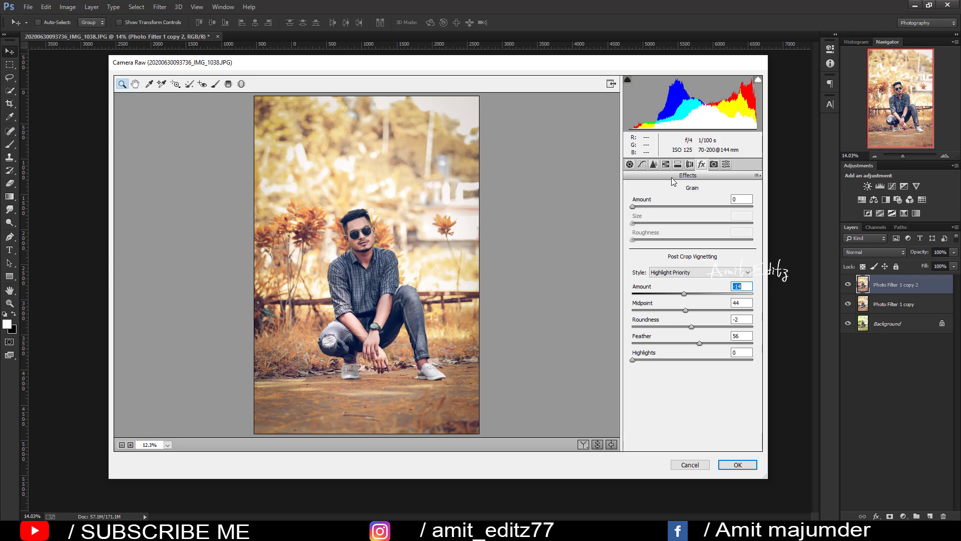
# Draw an elliptical radial filter around the man with exposure -0.55 and temperature -31
pyautogui.click(241, 84)
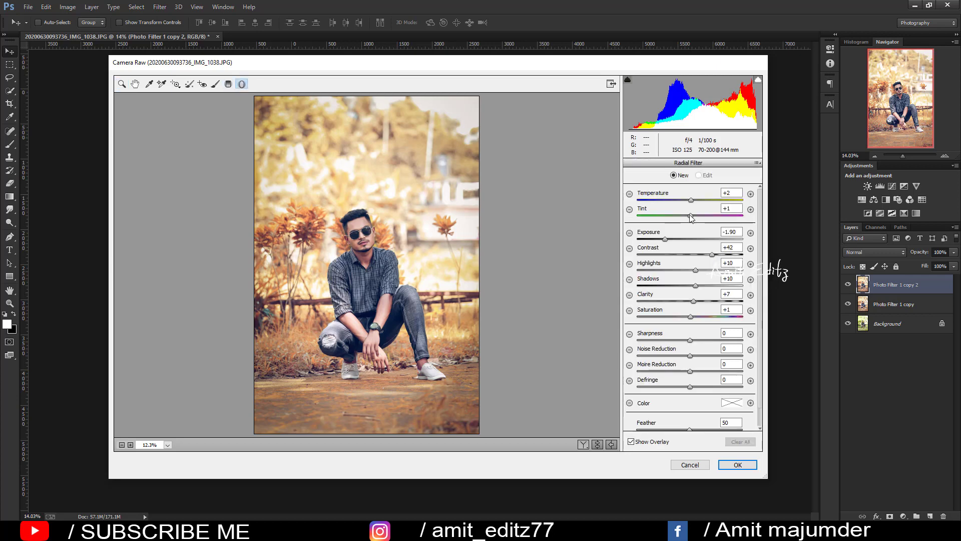
pyautogui.moveTo(327, 206); pyautogui.dragTo(468, 399)
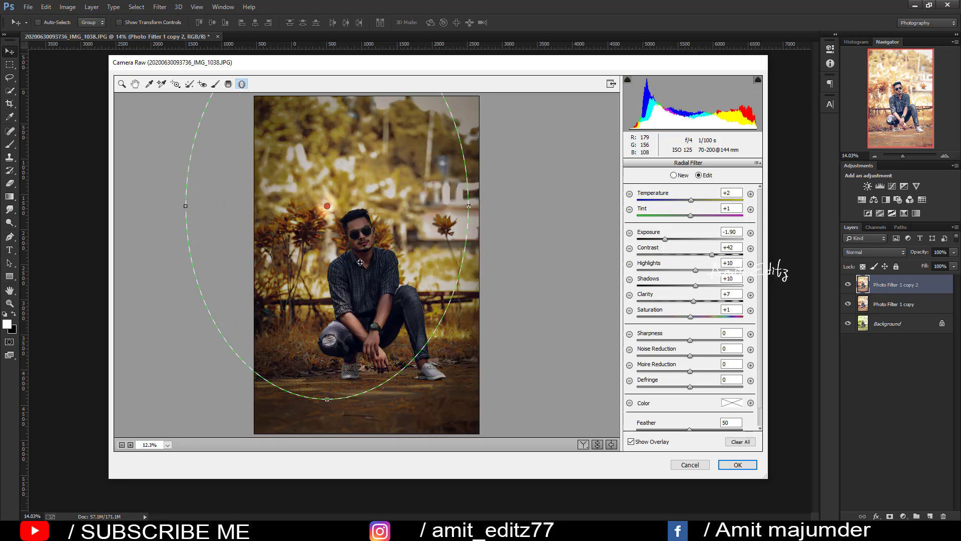
pyautogui.moveTo(360, 261)
pyautogui.mouseDown()
pyautogui.moveTo(393, 301)
pyautogui.moveTo(387, 248)
pyautogui.moveTo(387, 268)
pyautogui.mouseUp()
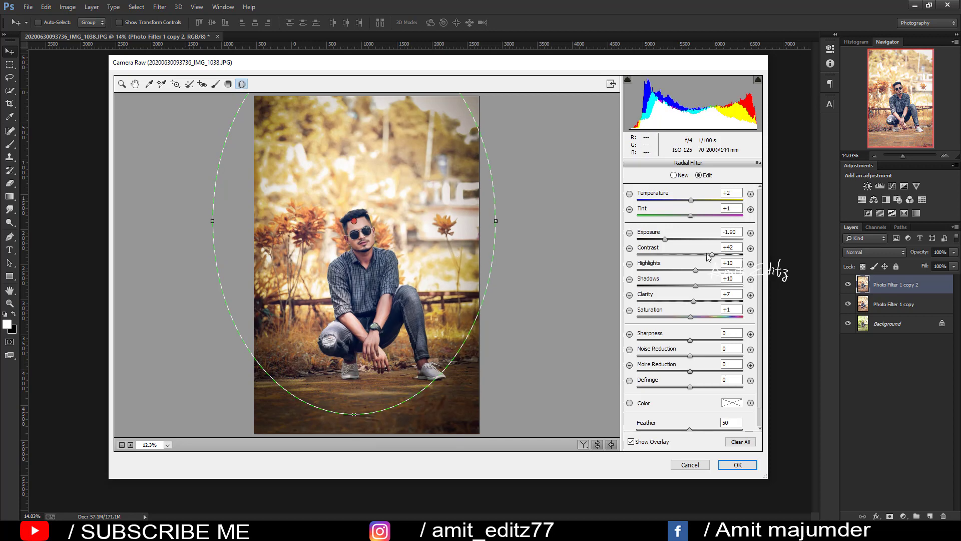
pyautogui.moveTo(677, 238); pyautogui.dragTo(683, 239)
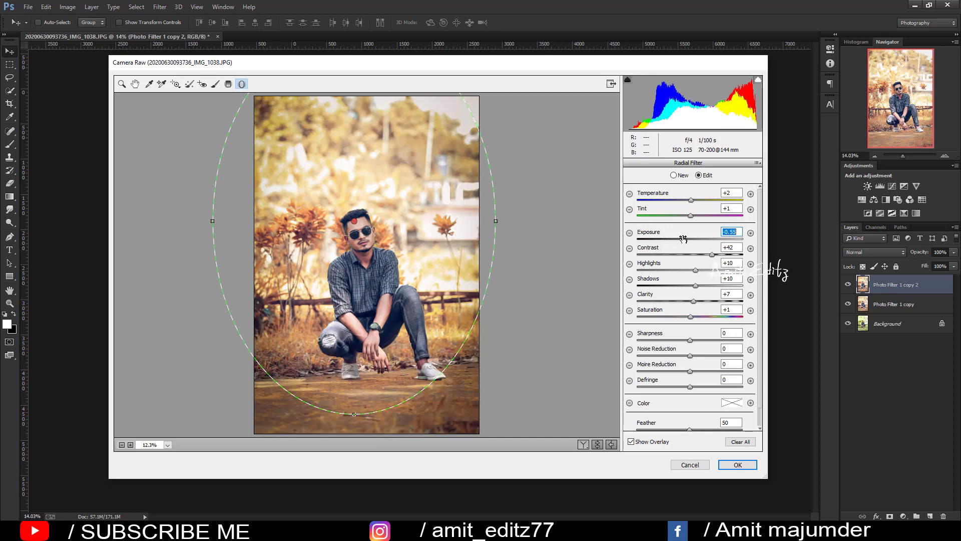
pyautogui.moveTo(691, 199); pyautogui.dragTo(674, 200)
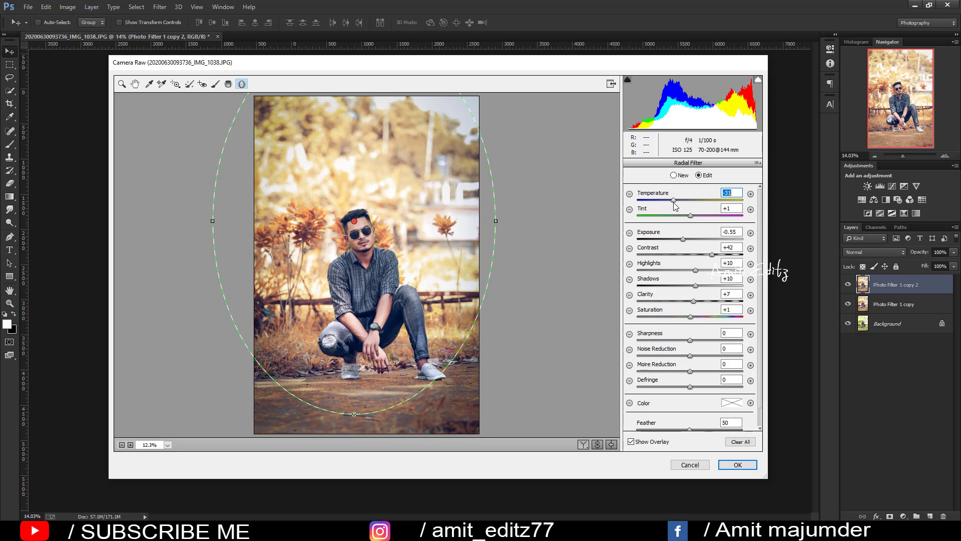
pyautogui.moveTo(403, 253)
pyautogui.mouseDown()
pyautogui.moveTo(401, 287)
pyautogui.moveTo(405, 274)
pyautogui.mouseUp()
# Refine the radial filter to temperature -6, Exposure -0.90, Contrast +27, narrow it, and commit it
pyautogui.moveTo(662, 202); pyautogui.dragTo(657, 202)
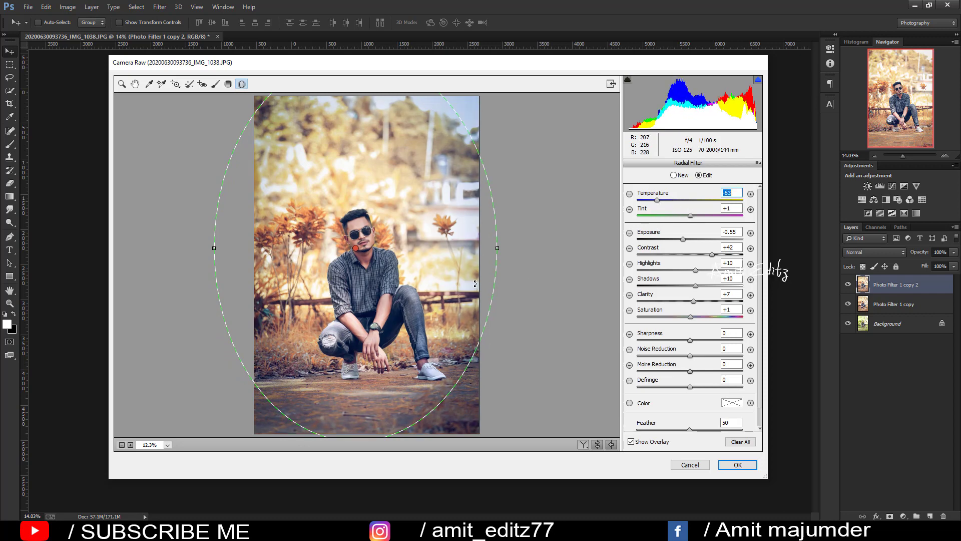
pyautogui.moveTo(657, 201); pyautogui.dragTo(688, 201)
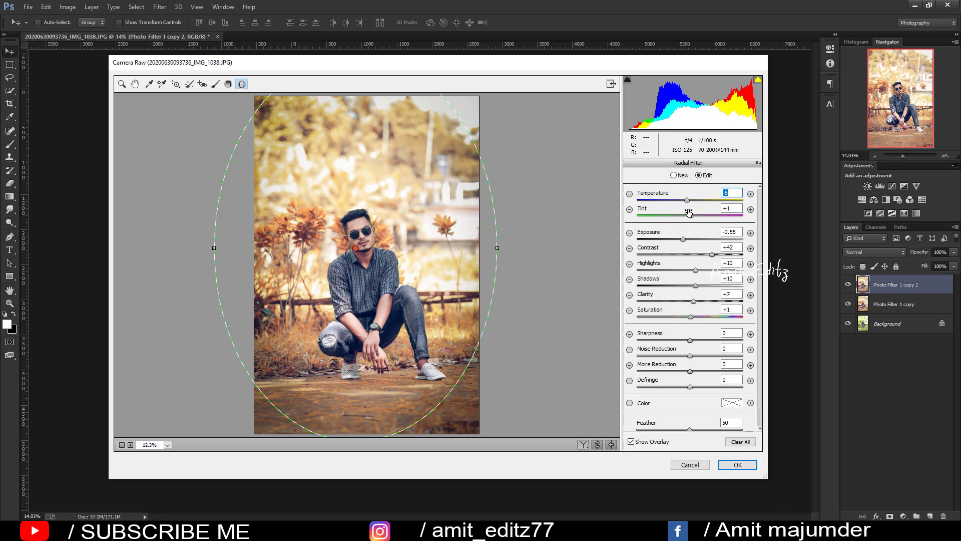
pyautogui.moveTo(684, 240)
pyautogui.mouseDown()
pyautogui.moveTo(697, 256)
pyautogui.moveTo(677, 256)
pyautogui.mouseUp()
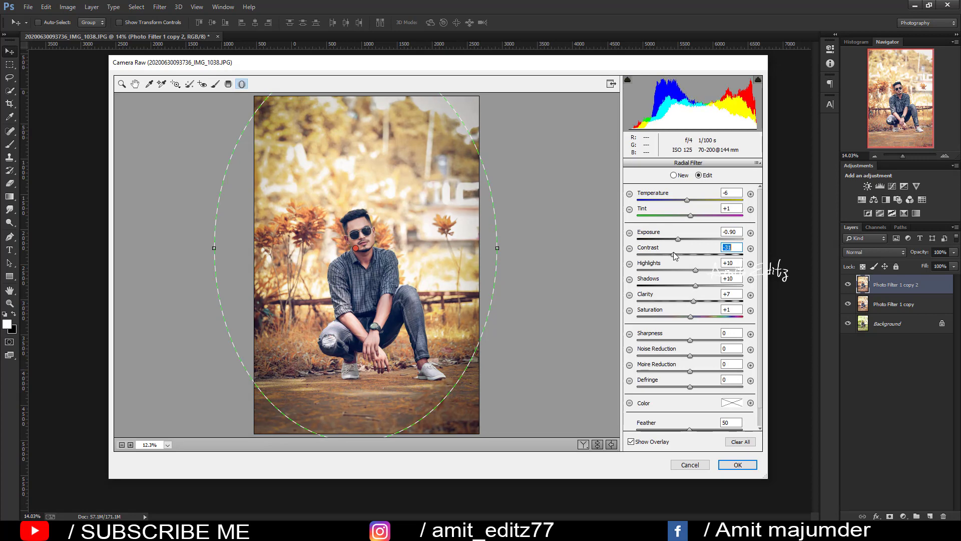
pyautogui.moveTo(678, 256)
pyautogui.mouseDown()
pyautogui.moveTo(694, 256)
pyautogui.moveTo(668, 258)
pyautogui.moveTo(704, 256)
pyautogui.moveTo(685, 285)
pyautogui.moveTo(681, 270)
pyautogui.mouseUp()
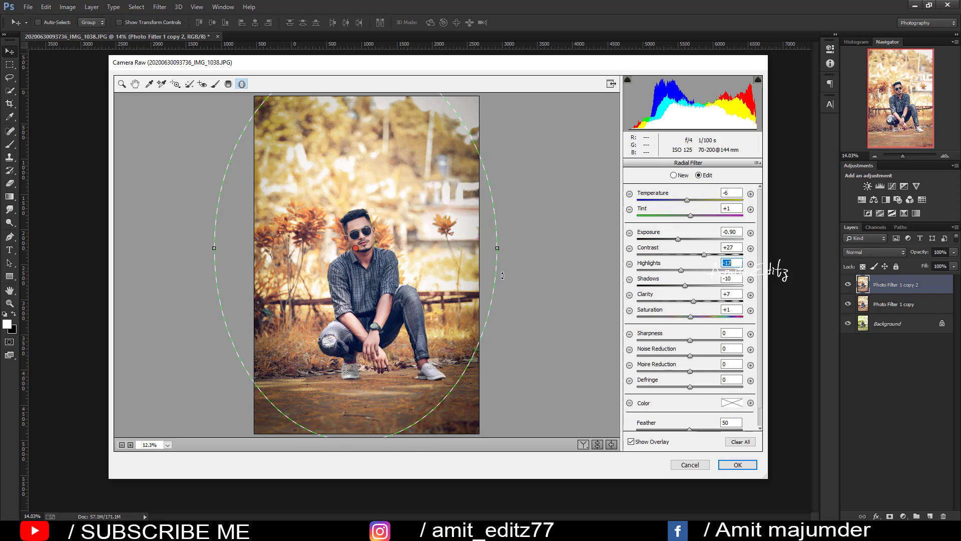
pyautogui.moveTo(497, 248)
pyautogui.mouseDown()
pyautogui.moveTo(482, 248)
pyautogui.moveTo(493, 251)
pyautogui.mouseUp()
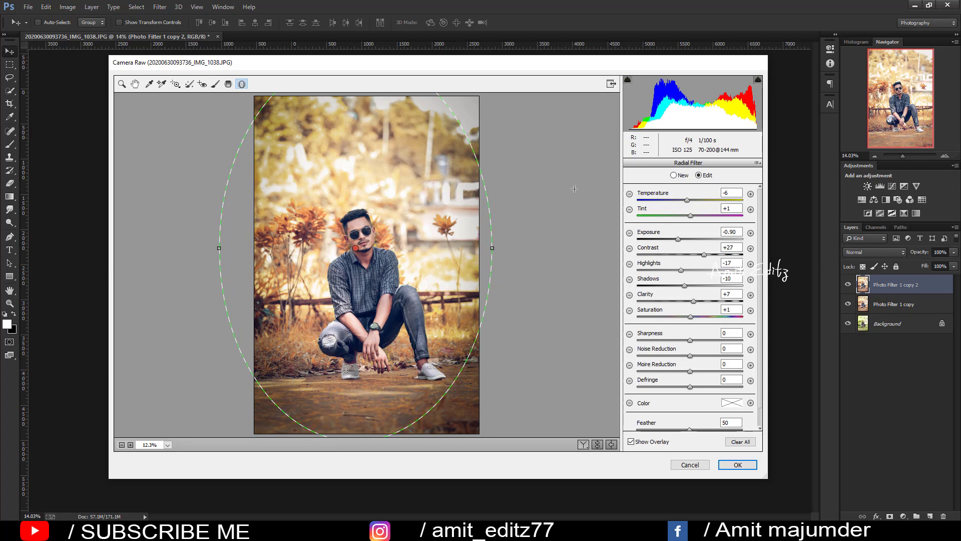
pyautogui.click(757, 163)
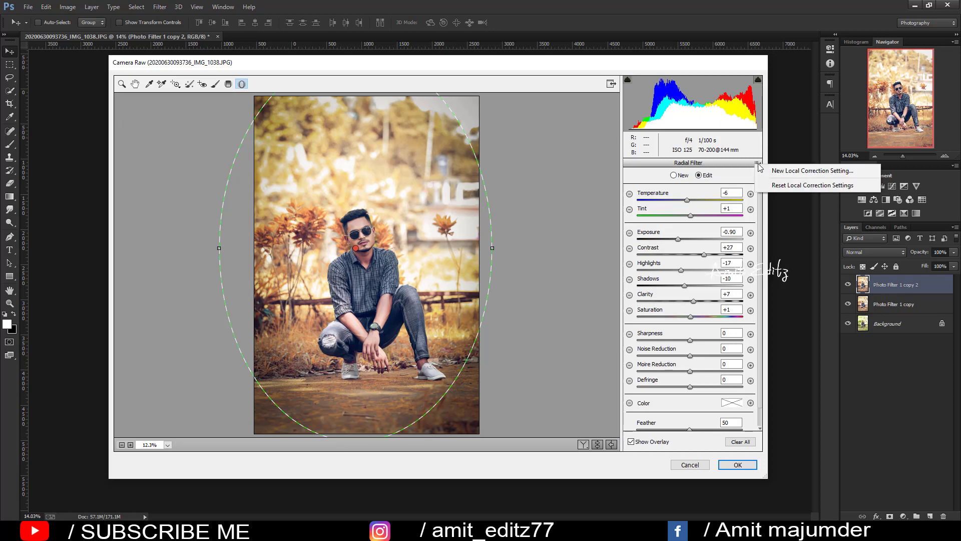
pyautogui.click(758, 164)
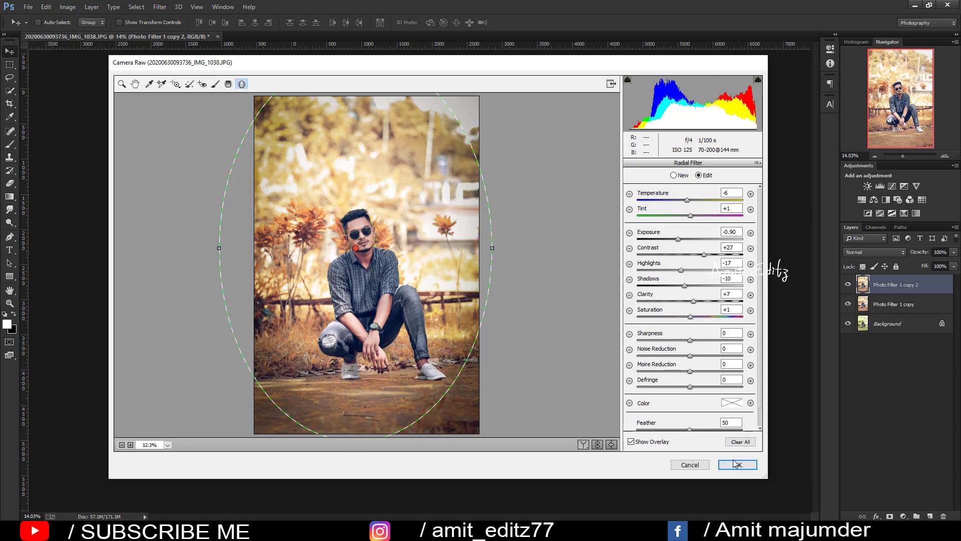
pyautogui.click(737, 443)
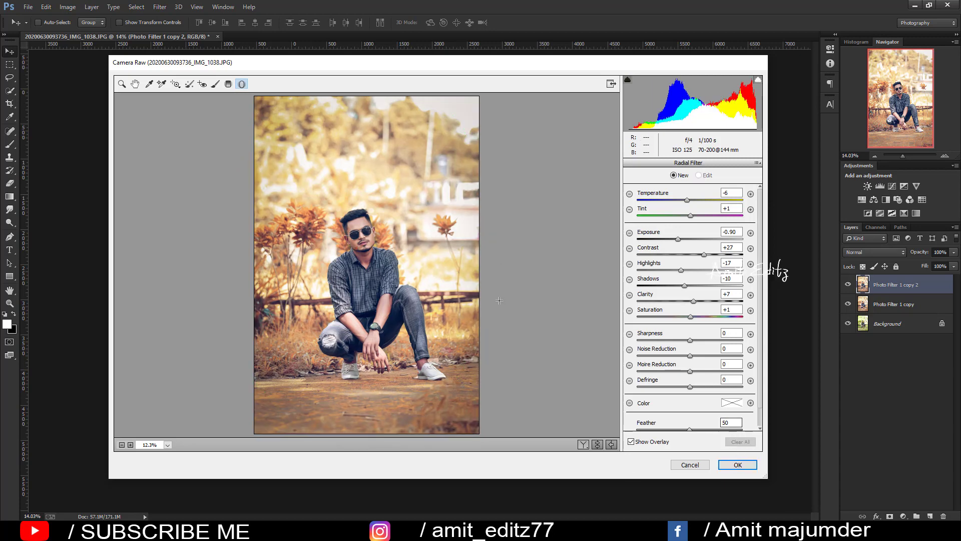
# Adjust the photo's Whites and settle the colour temperature slightly cooler in Basic
pyautogui.press('z')
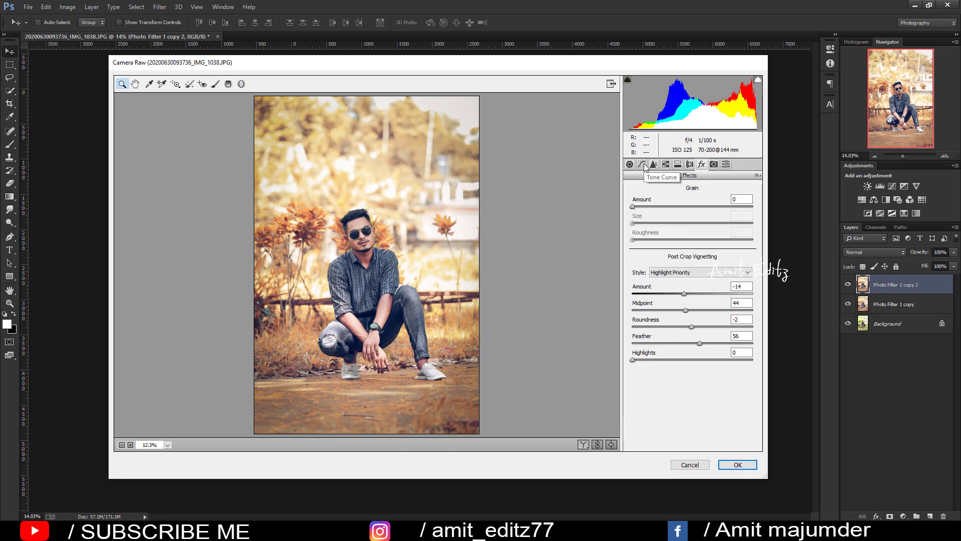
pyautogui.click(630, 164)
pyautogui.moveTo(692, 322)
pyautogui.mouseDown()
pyautogui.moveTo(678, 320)
pyautogui.moveTo(692, 321)
pyautogui.moveTo(695, 363)
pyautogui.mouseUp()
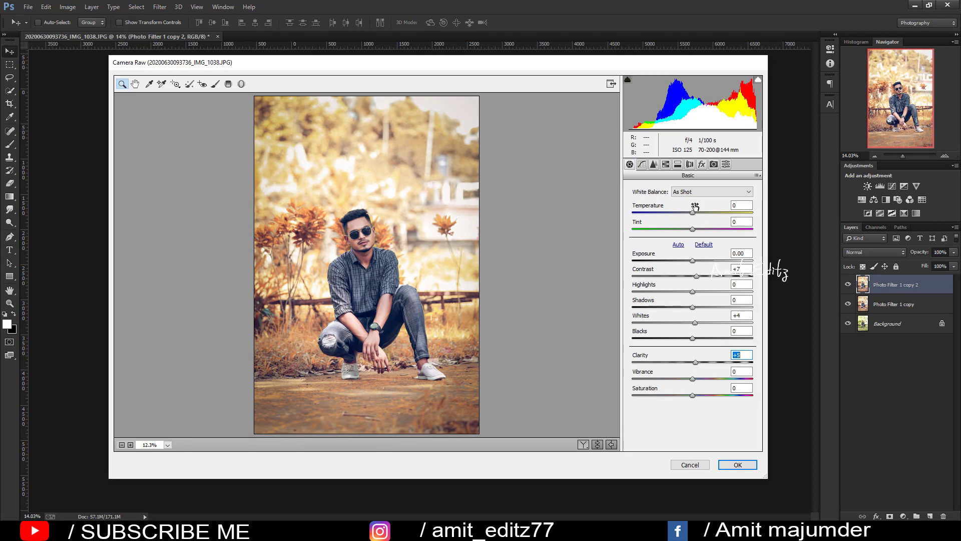
pyautogui.moveTo(693, 213); pyautogui.dragTo(689, 212)
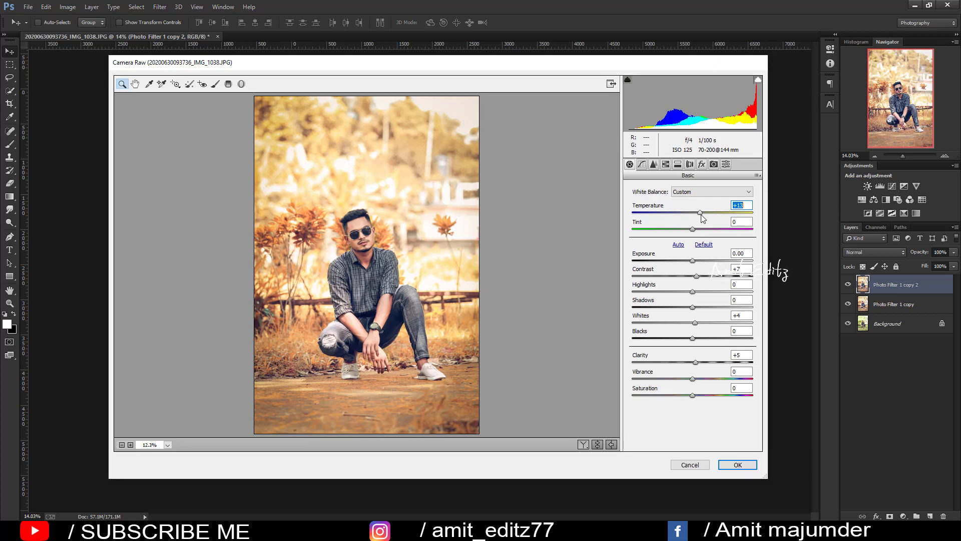
pyautogui.moveTo(701, 215); pyautogui.dragTo(694, 218)
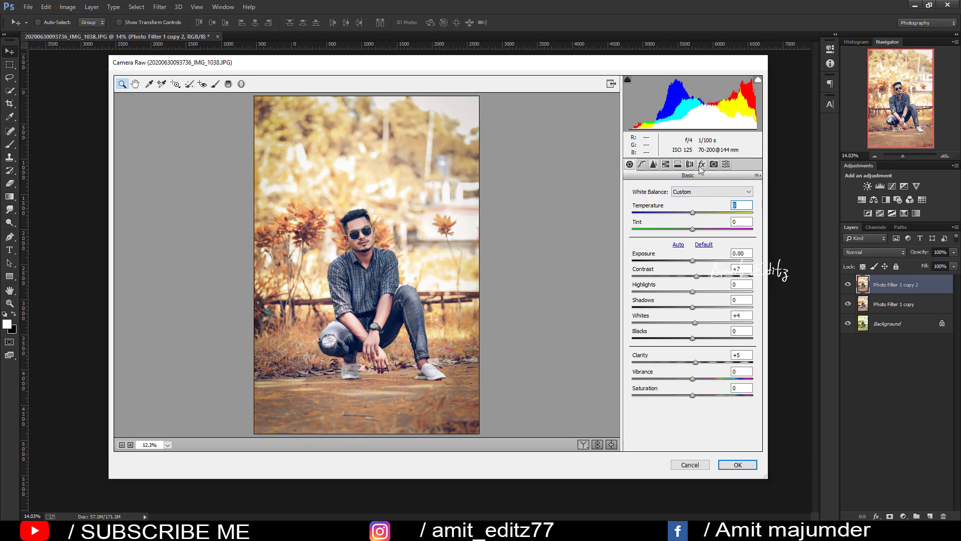
# Add a warm Split Toning highlight hue with saturation 3
pyautogui.click(689, 164)
pyautogui.moveTo(634, 204); pyautogui.dragTo(688, 204)
pyautogui.moveTo(633, 220)
pyautogui.mouseDown()
pyautogui.moveTo(678, 204)
pyautogui.moveTo(703, 214)
pyautogui.moveTo(662, 214)
pyautogui.mouseUp()
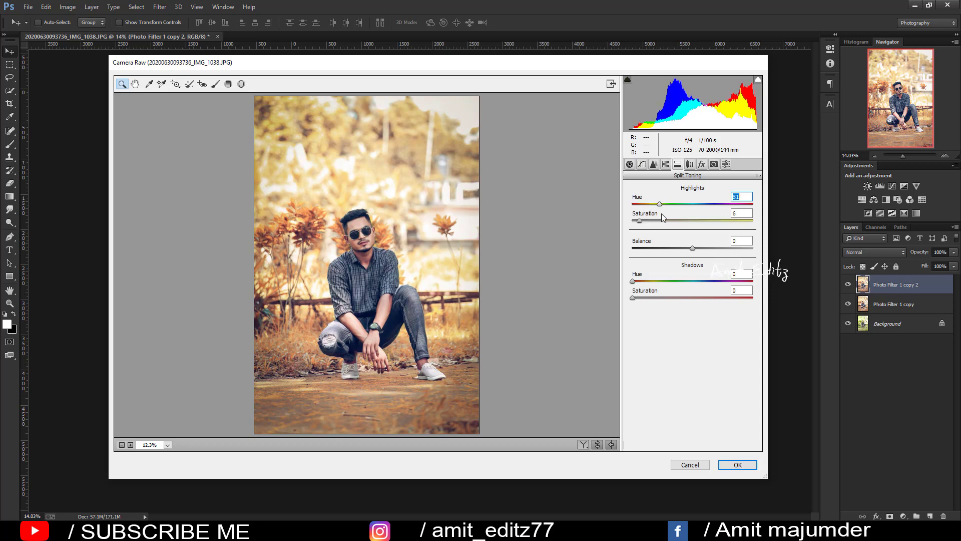
pyautogui.moveTo(640, 221); pyautogui.dragTo(636, 221)
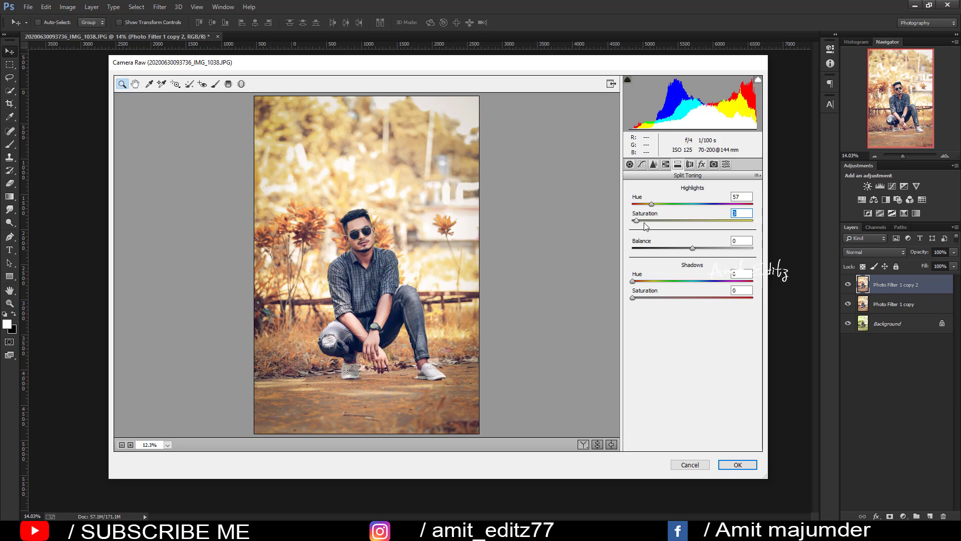
# Lower the HSL Oranges saturation, check Detail sharpening, and apply the Camera Raw edits
pyautogui.click(665, 164)
pyautogui.click(656, 203)
pyautogui.moveTo(692, 252); pyautogui.dragTo(684, 251)
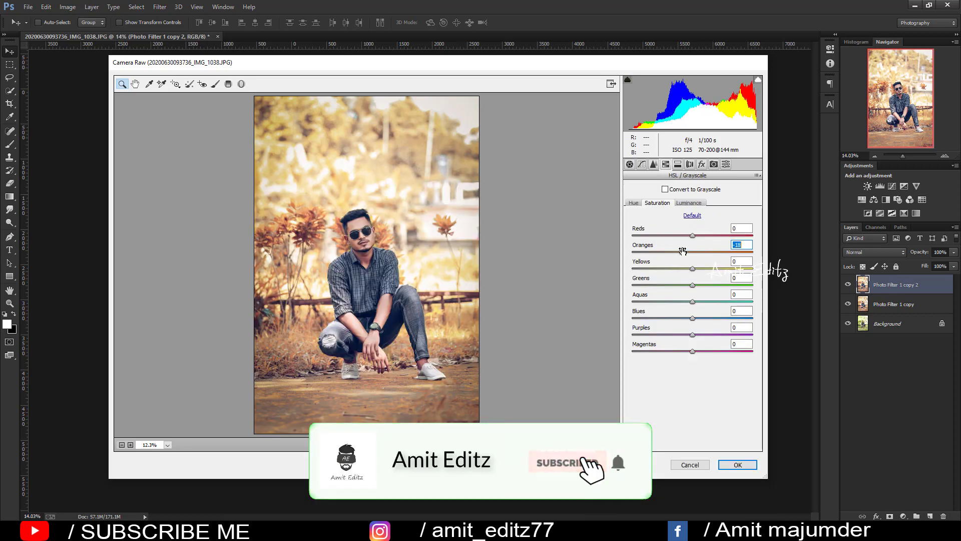
pyautogui.click(653, 165)
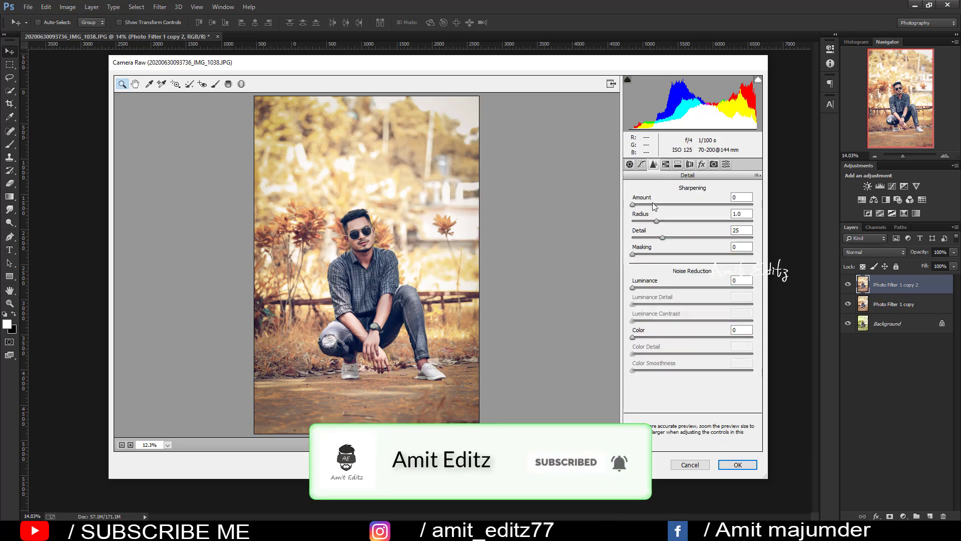
pyautogui.click(737, 465)
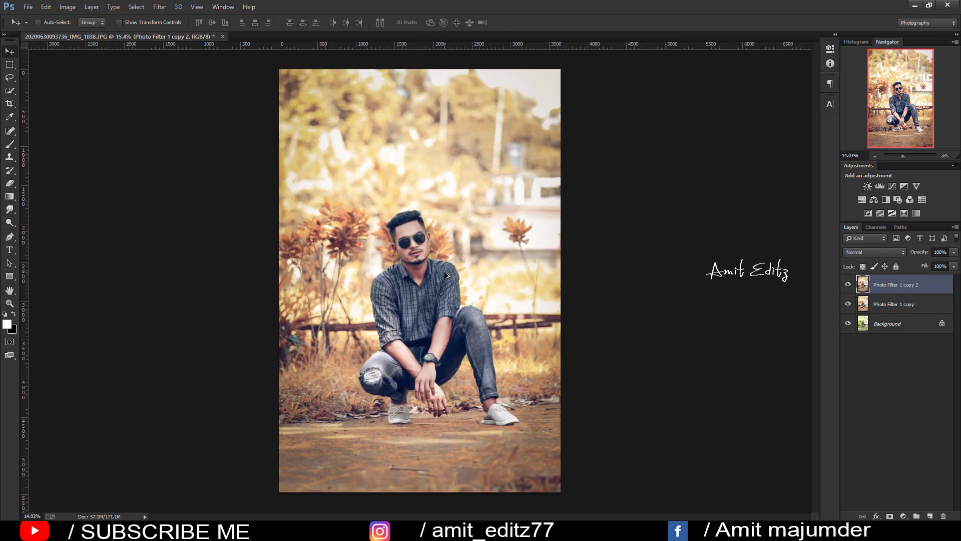
# Undo a too-strong bottom gradient and lower the Gradient tool opacity to 22%
pyautogui.click(10, 196)
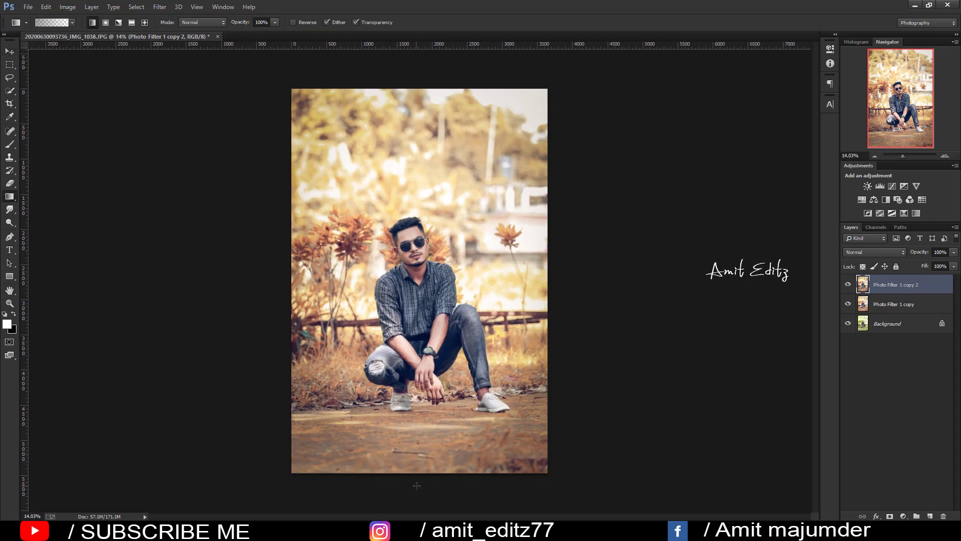
pyautogui.moveTo(427, 485); pyautogui.dragTo(473, 481)
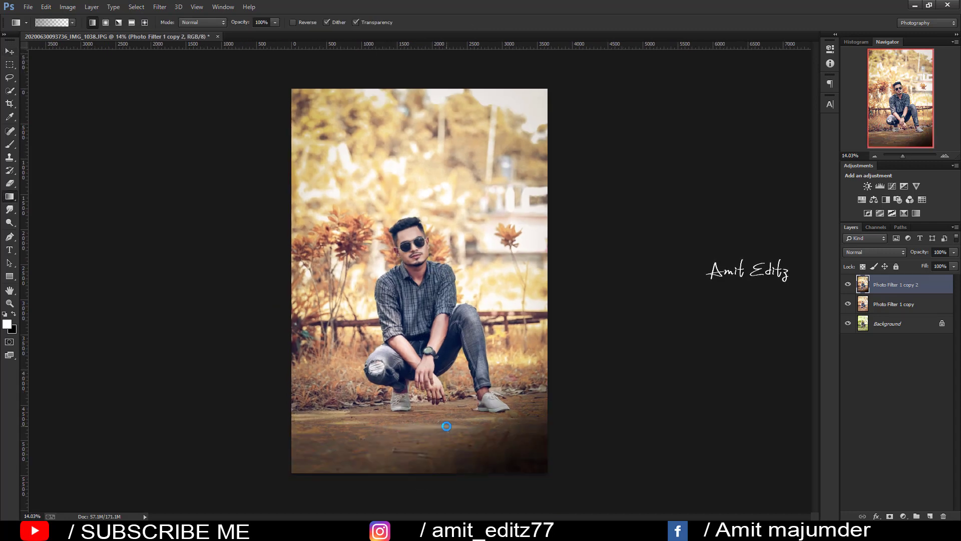
pyautogui.hotkey('ctrl', 'z')
pyautogui.moveTo(240, 22); pyautogui.dragTo(222, 30)
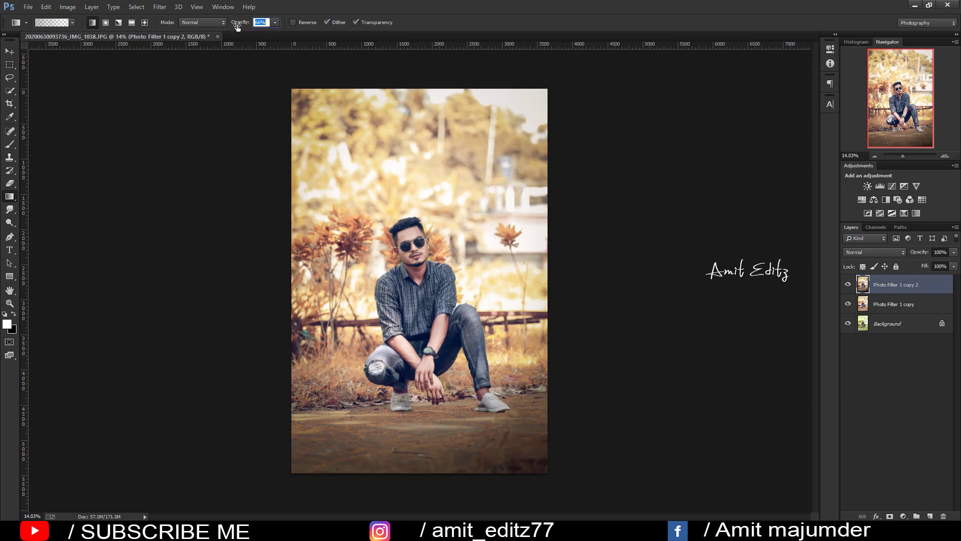
pyautogui.hotkey('ctrl', 'z')
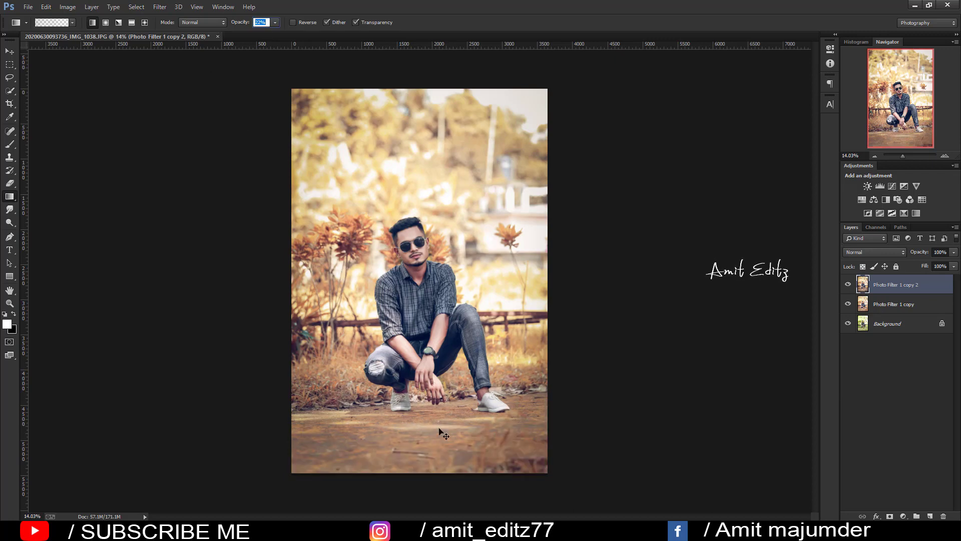
pyautogui.rightClick(452, 470)
pyautogui.click(407, 438)
# Softly darken the bottom edge and bottom-left corner with several 22% gradients
pyautogui.moveTo(407, 438); pyautogui.dragTo(414, 495)
pyautogui.moveTo(528, 490)
pyautogui.mouseDown()
pyautogui.moveTo(491, 427)
pyautogui.moveTo(506, 471)
pyautogui.mouseUp()
pyautogui.scroll(-2, 436, 440)
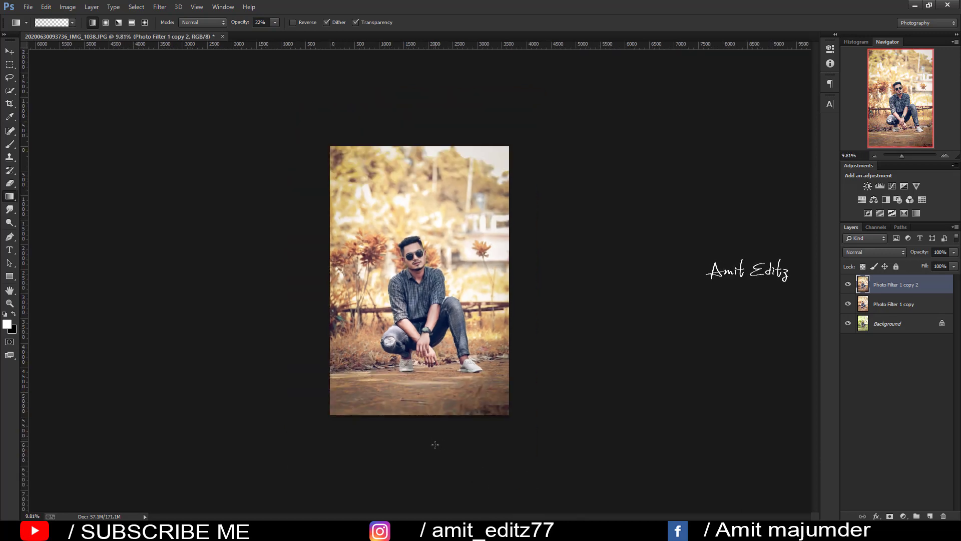
pyautogui.moveTo(447, 443); pyautogui.dragTo(463, 437)
pyautogui.moveTo(364, 376); pyautogui.dragTo(365, 378)
pyautogui.scroll(1, 451, 406)
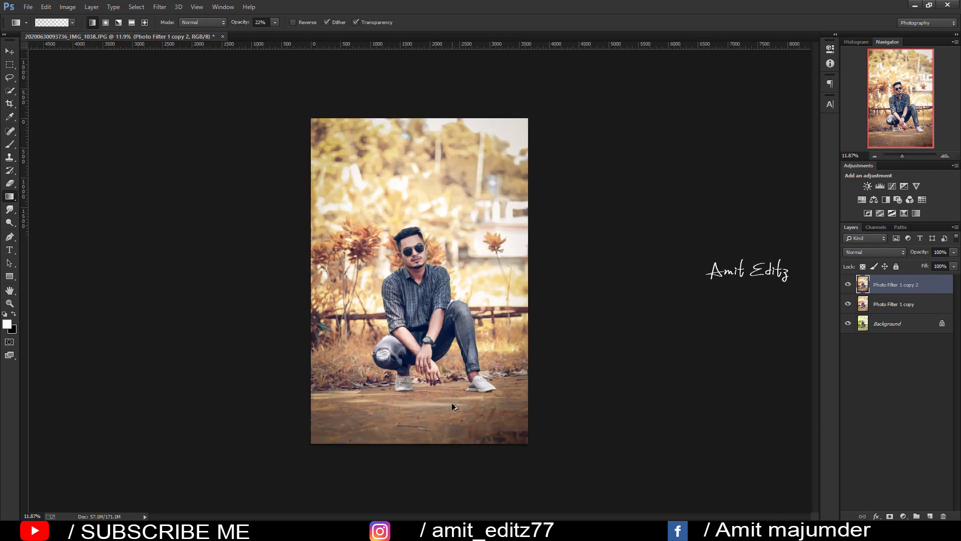
# Duplicate the top photo layer with a Move-tool drag
pyautogui.click(10, 51)
pyautogui.scroll(1, 331, 190)
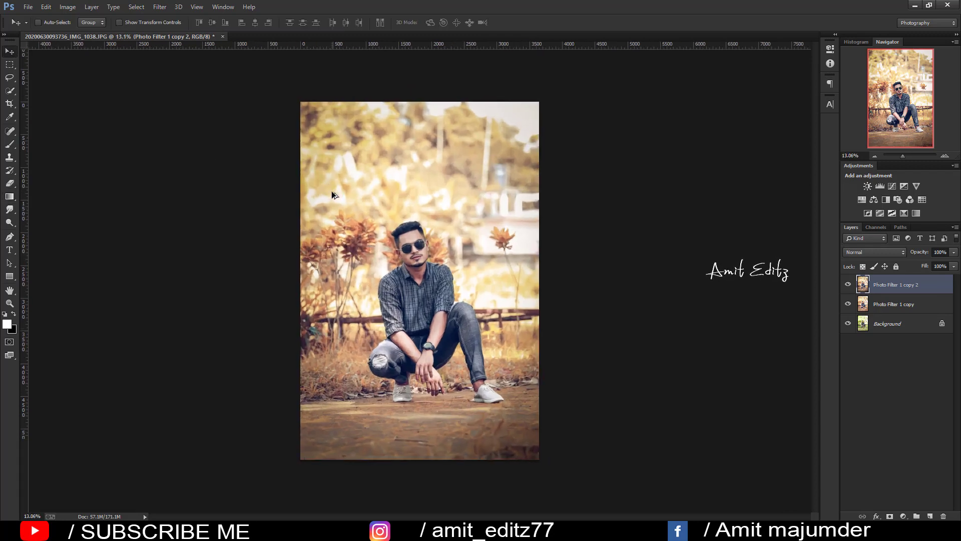
pyautogui.scroll(1, 332, 191)
pyautogui.moveTo(914, 296); pyautogui.dragTo(915, 509)
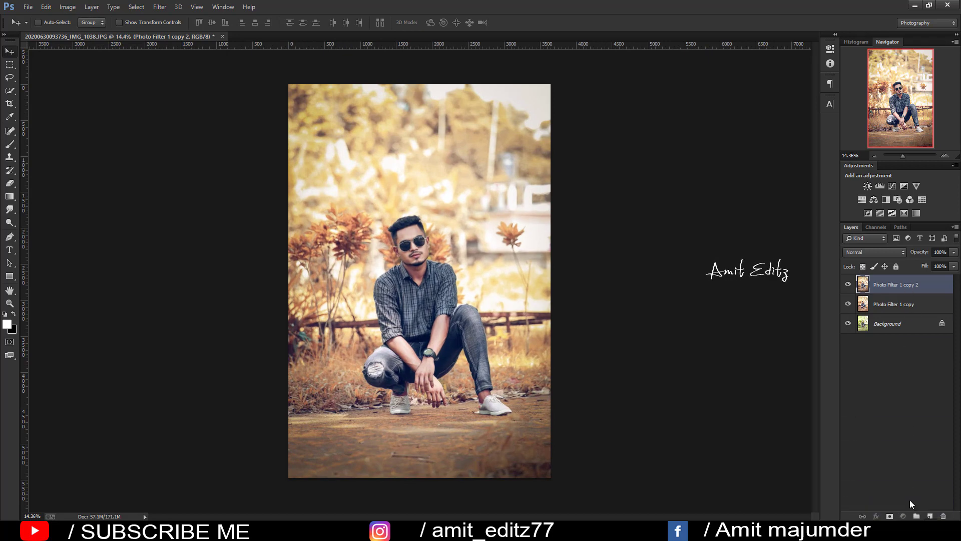
# Sharpen the layer with Unsharp Mask at 77% amount
pyautogui.click(160, 7)
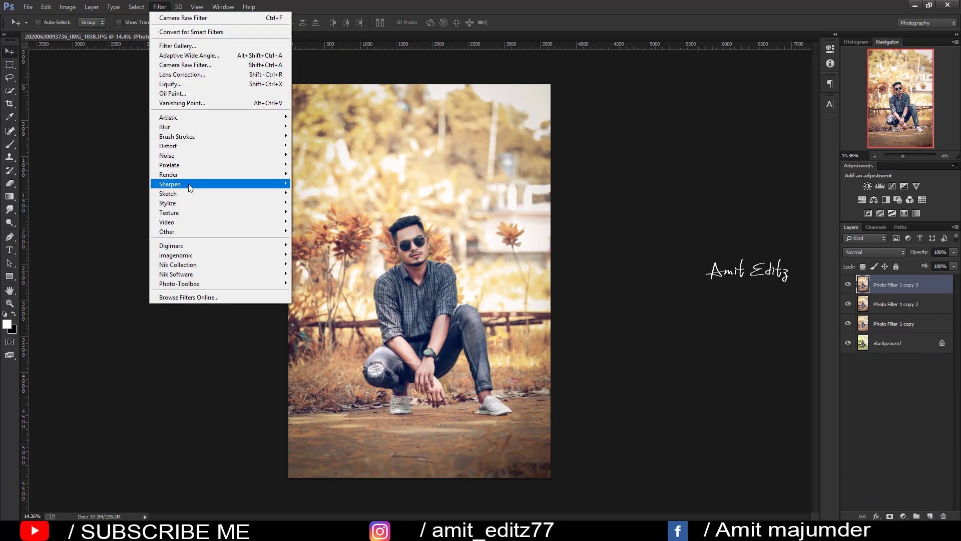
pyautogui.click(343, 230)
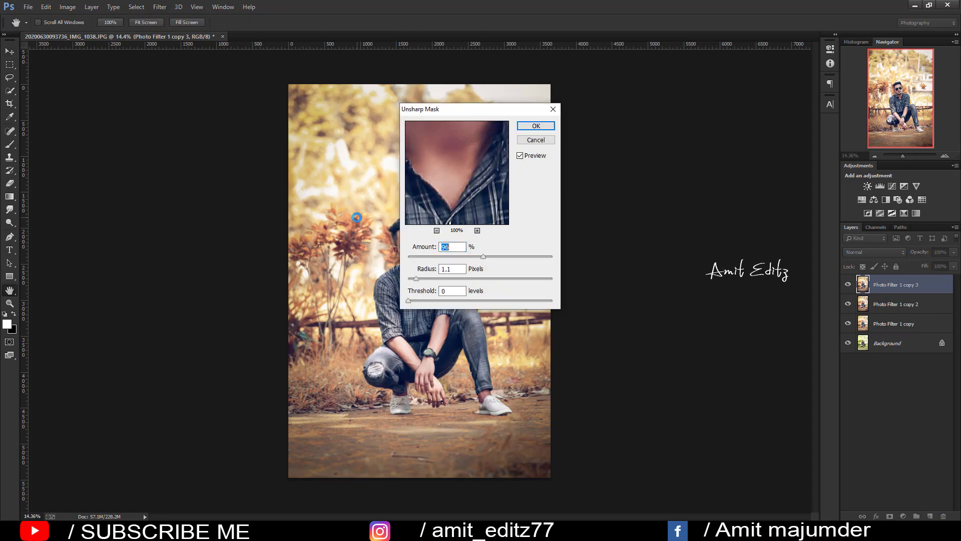
pyautogui.moveTo(461, 125); pyautogui.dragTo(463, 182)
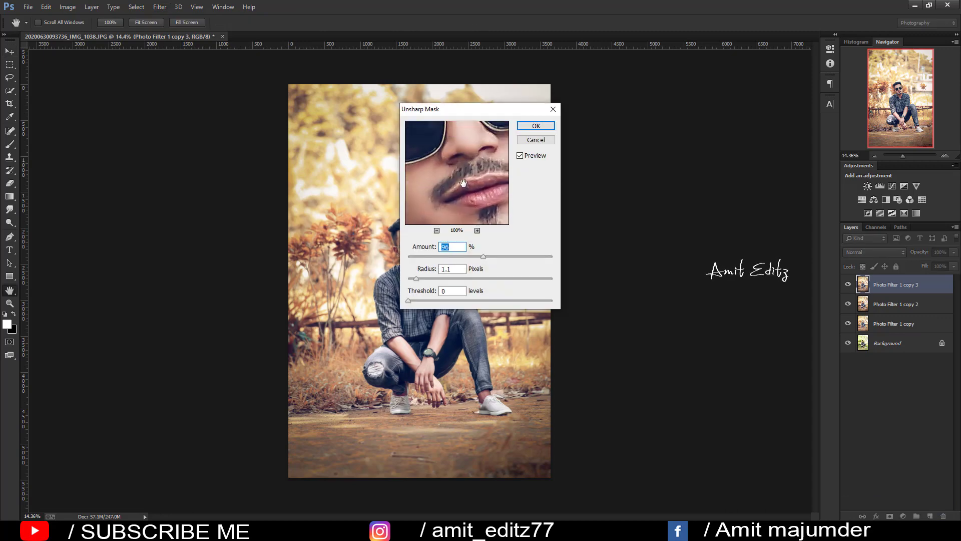
pyautogui.moveTo(483, 257); pyautogui.dragTo(468, 257)
pyautogui.click(535, 126)
# Merge the three Photo Filter layers into a single Photo Filter 1 copy 3 layer
pyautogui.keyDown('ctrl'); pyautogui.click(888, 310); pyautogui.keyUp('ctrl')
pyautogui.keyDown('ctrl'); pyautogui.click(888, 323); pyautogui.keyUp('ctrl')
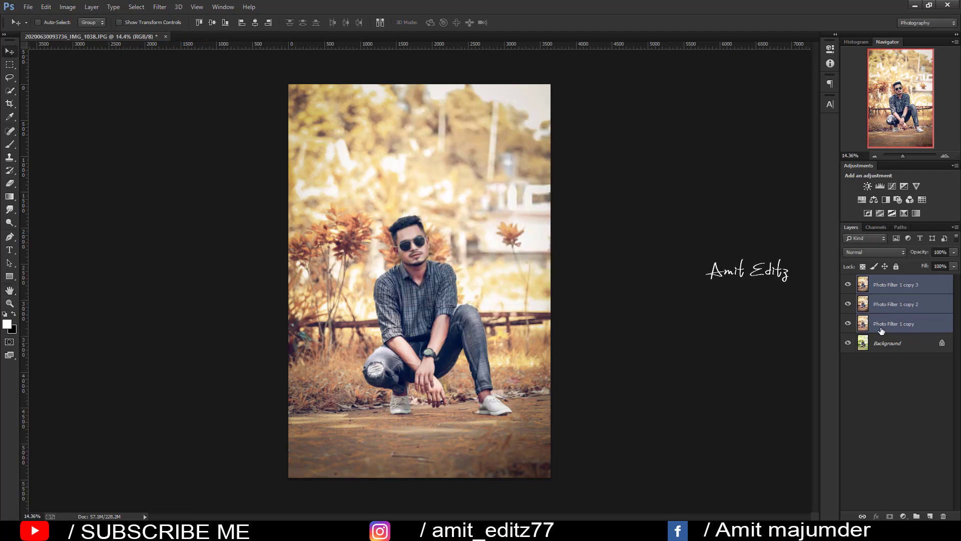
pyautogui.rightClick(886, 324)
pyautogui.click(816, 364)
pyautogui.scroll(2, 401, 224)
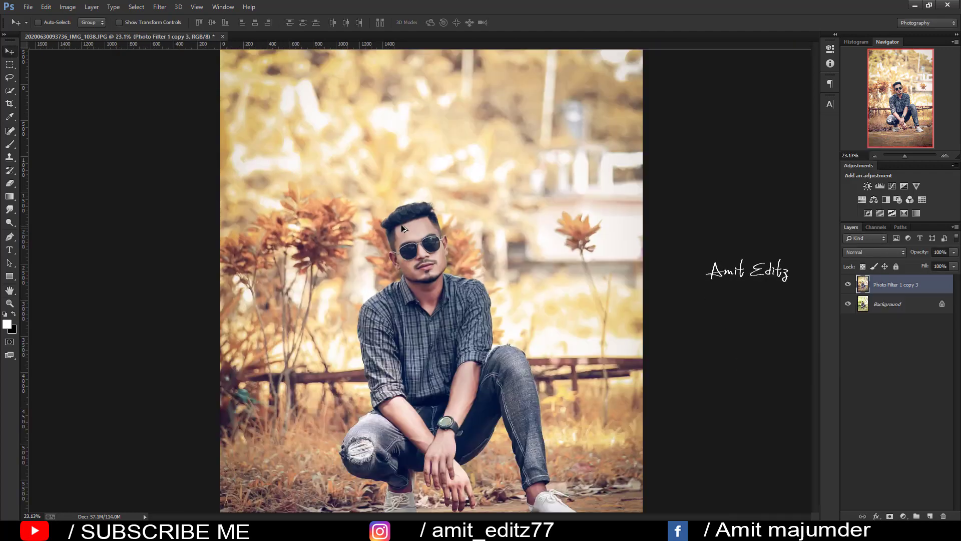
pyautogui.scroll(3, 401, 224)
pyautogui.scroll(3, 401, 224)
pyautogui.scroll(2, 444, 306)
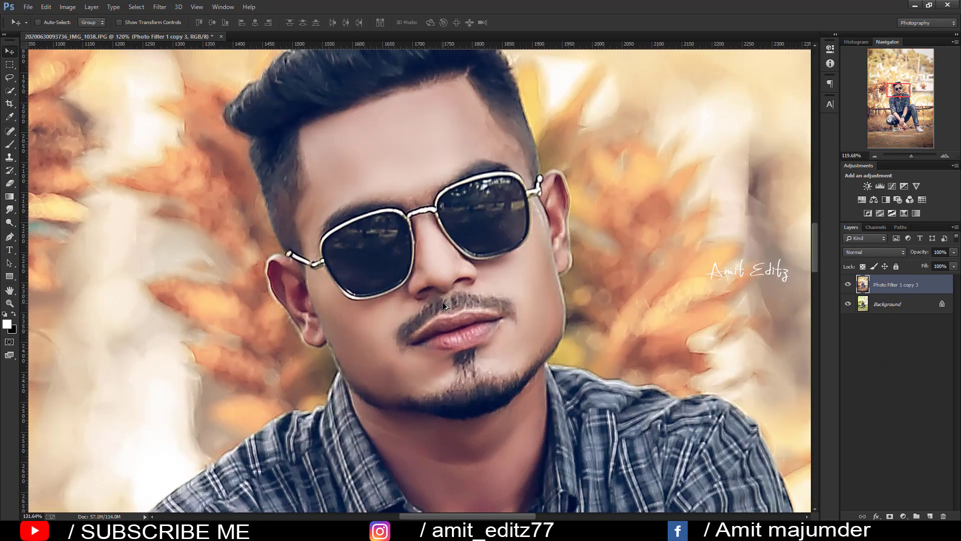
pyautogui.scroll(1, 444, 306)
# Toggle the merged layer's visibility to compare the edit before and after
pyautogui.click(847, 285)
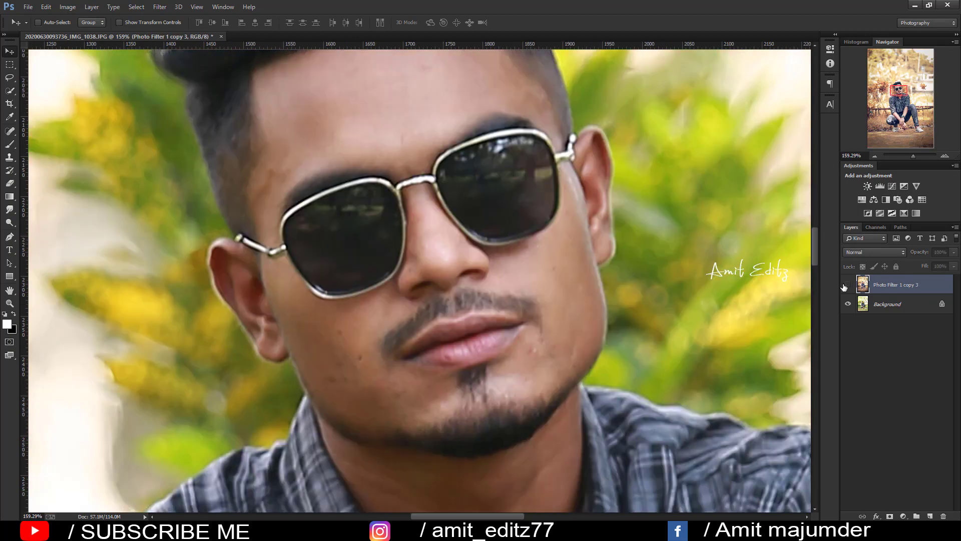
pyautogui.click(846, 285)
pyautogui.scroll(-2, 533, 252)
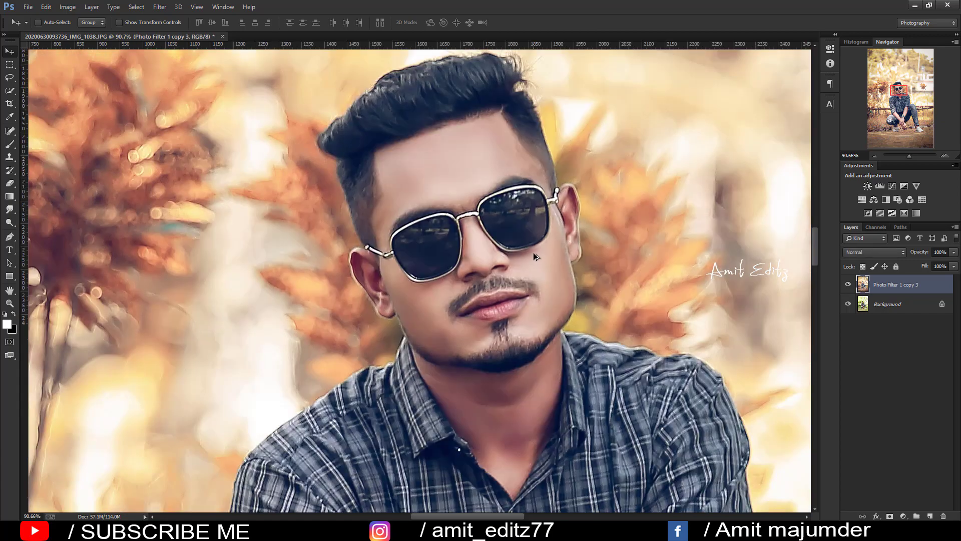
pyautogui.scroll(-2, 533, 253)
pyautogui.scroll(-2, 531, 236)
pyautogui.scroll(-2, 531, 236)
pyautogui.scroll(2, 539, 216)
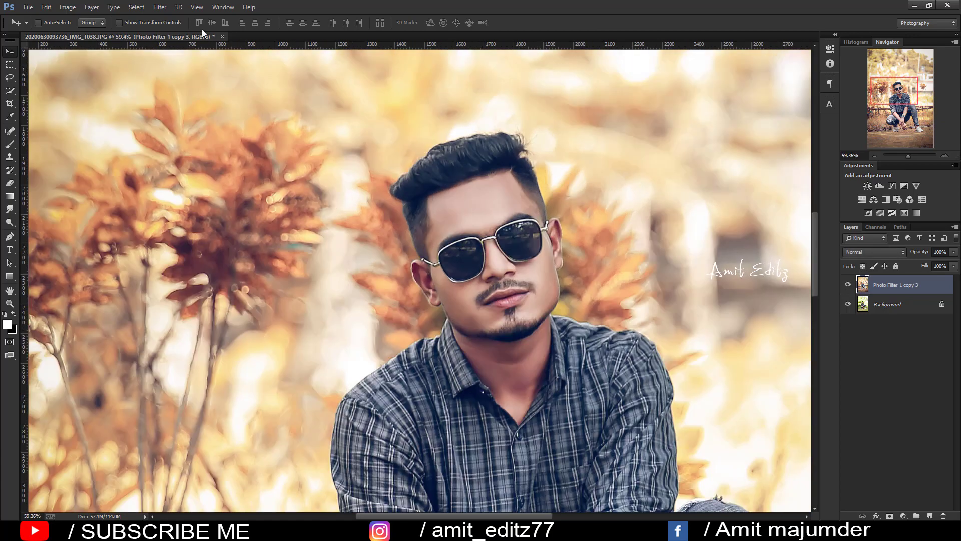
pyautogui.click(156, 8)
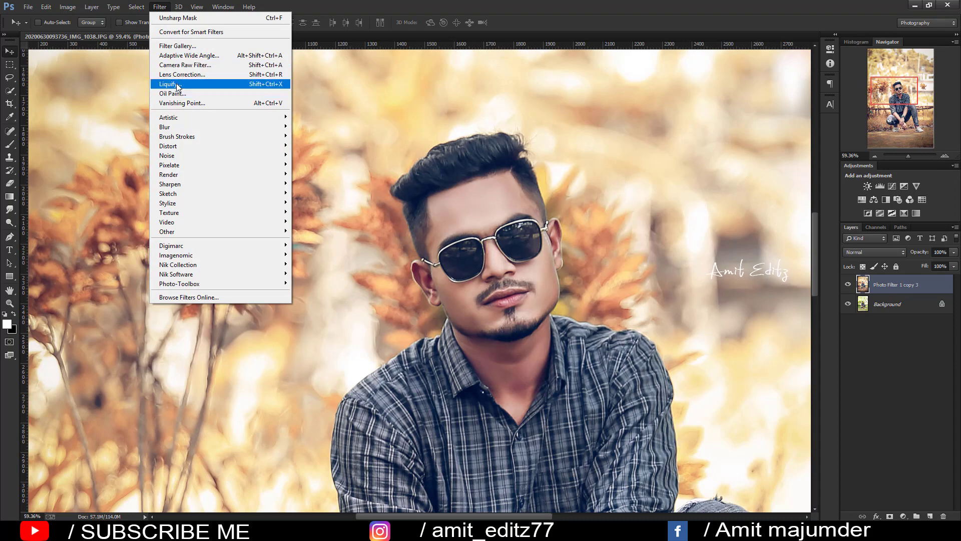
# Liquify the top of the man's hair with a size 138, pressure 52 Forward Warp brush and apply
pyautogui.click(169, 84)
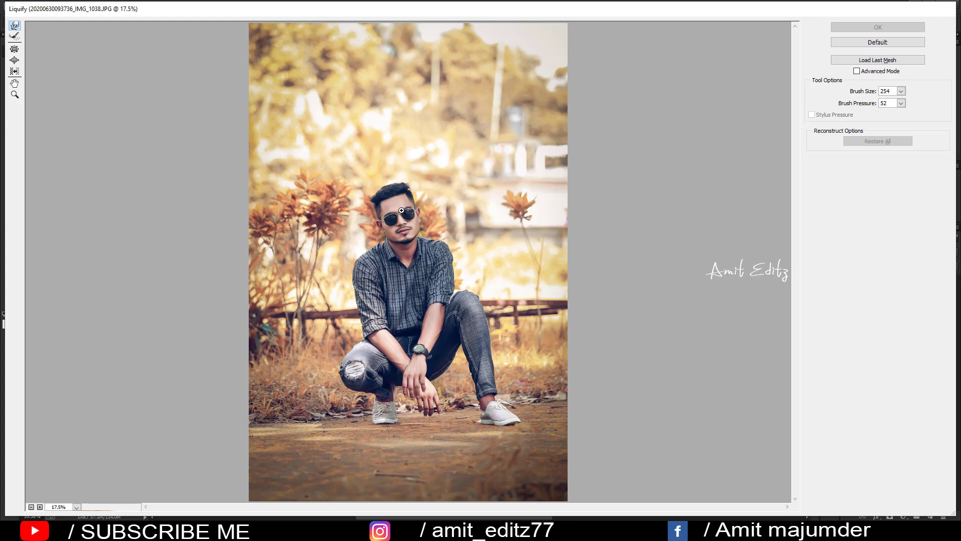
pyautogui.scroll(1, 398, 200)
pyautogui.scroll(1, 361, 250)
pyautogui.scroll(1, 348, 266)
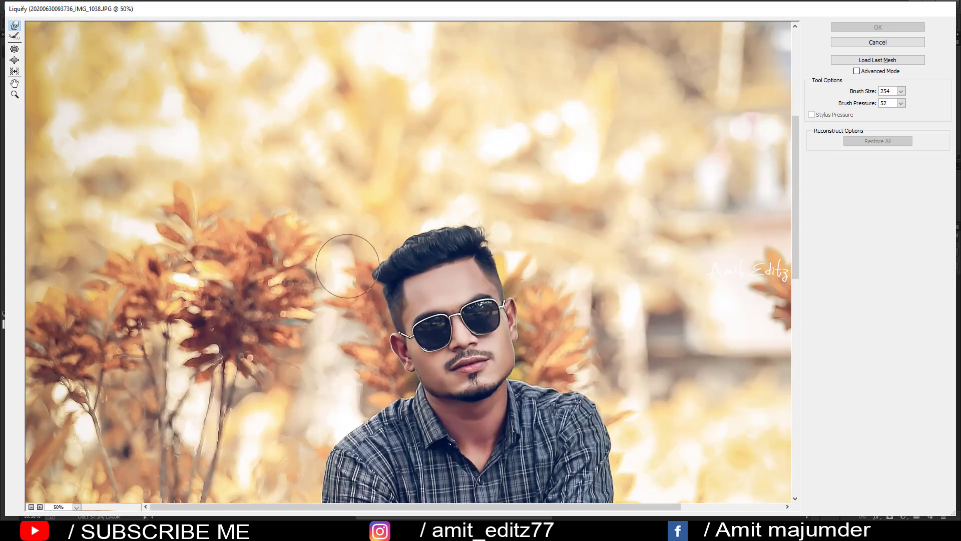
pyautogui.keyDown('alt'); pyautogui.rightClick(386, 248); pyautogui.keyUp('alt')
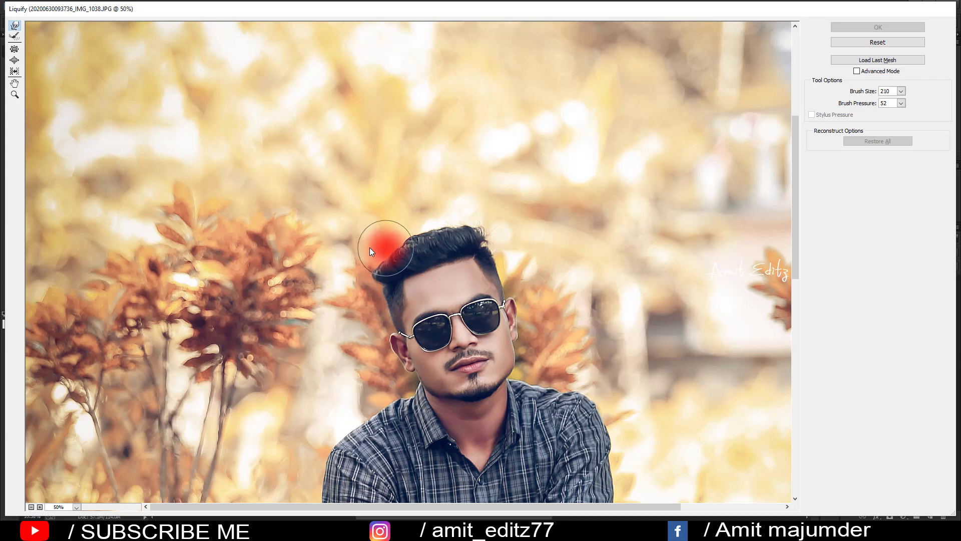
pyautogui.moveTo(372, 252)
pyautogui.mouseDown()
pyautogui.moveTo(387, 267)
pyautogui.moveTo(392, 247)
pyautogui.moveTo(458, 228)
pyautogui.moveTo(439, 215)
pyautogui.moveTo(459, 208)
pyautogui.moveTo(437, 221)
pyautogui.moveTo(426, 215)
pyautogui.moveTo(378, 254)
pyautogui.moveTo(390, 247)
pyautogui.mouseUp()
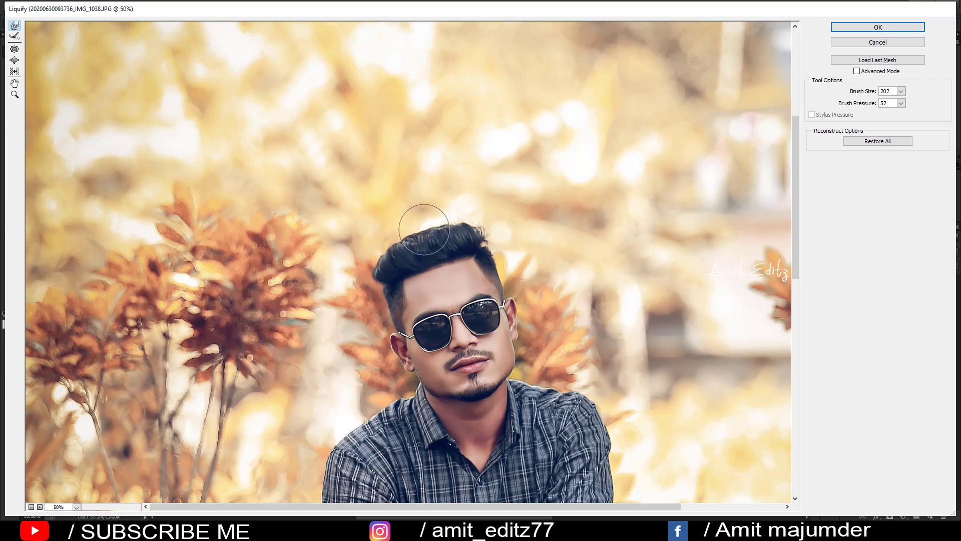
pyautogui.moveTo(443, 229)
pyautogui.mouseDown()
pyautogui.moveTo(440, 208)
pyautogui.moveTo(403, 223)
pyautogui.moveTo(408, 232)
pyautogui.moveTo(362, 277)
pyautogui.moveTo(395, 264)
pyautogui.moveTo(408, 233)
pyautogui.moveTo(476, 234)
pyautogui.moveTo(440, 206)
pyautogui.moveTo(468, 214)
pyautogui.moveTo(430, 239)
pyautogui.moveTo(422, 227)
pyautogui.mouseUp()
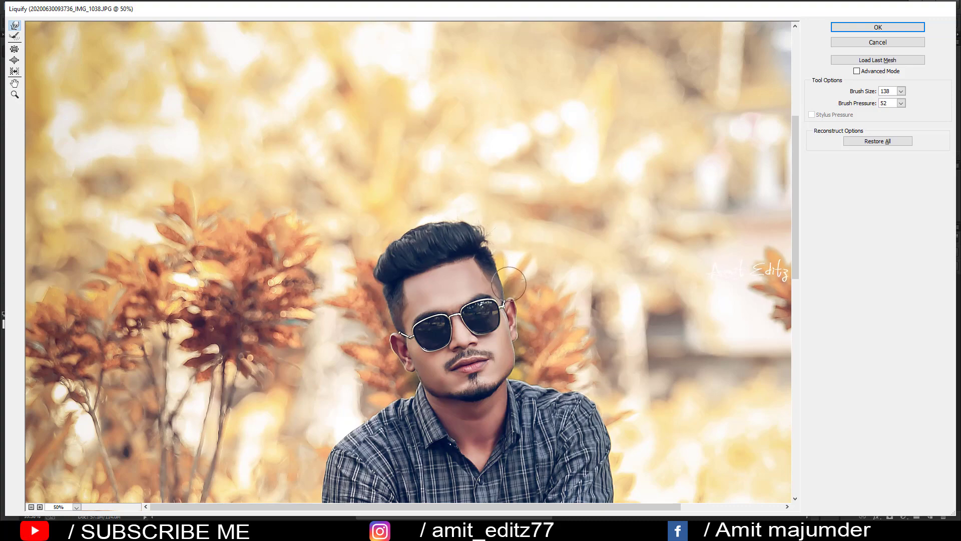
pyautogui.scroll(-10, 417, 297)
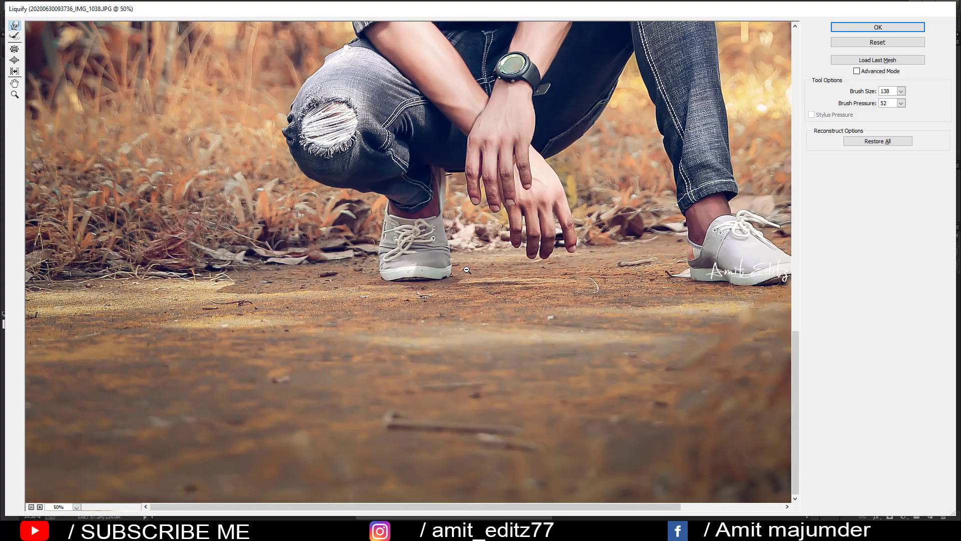
pyautogui.click(881, 26)
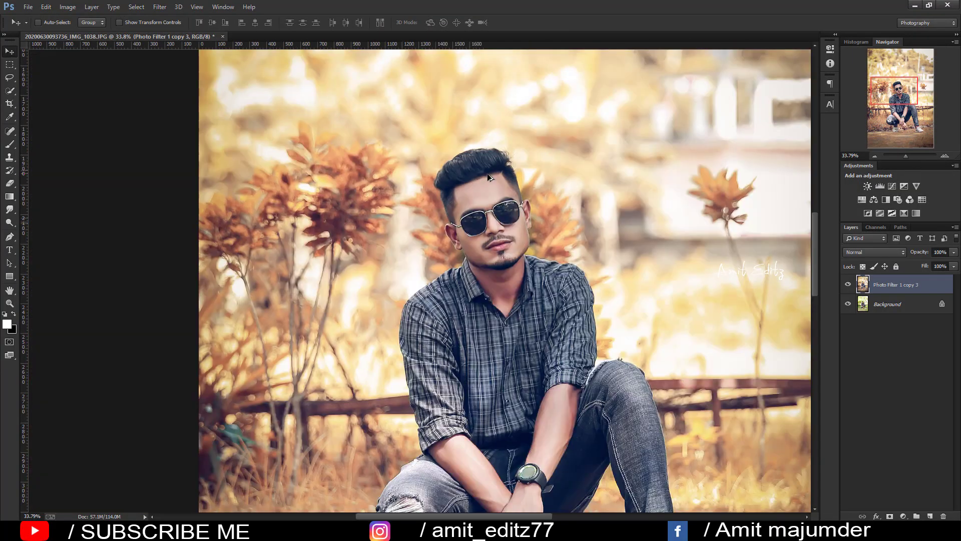
# Toggle the orange Photo Filter layer off and on to compare the photo
pyautogui.scroll(-5, 485, 206)
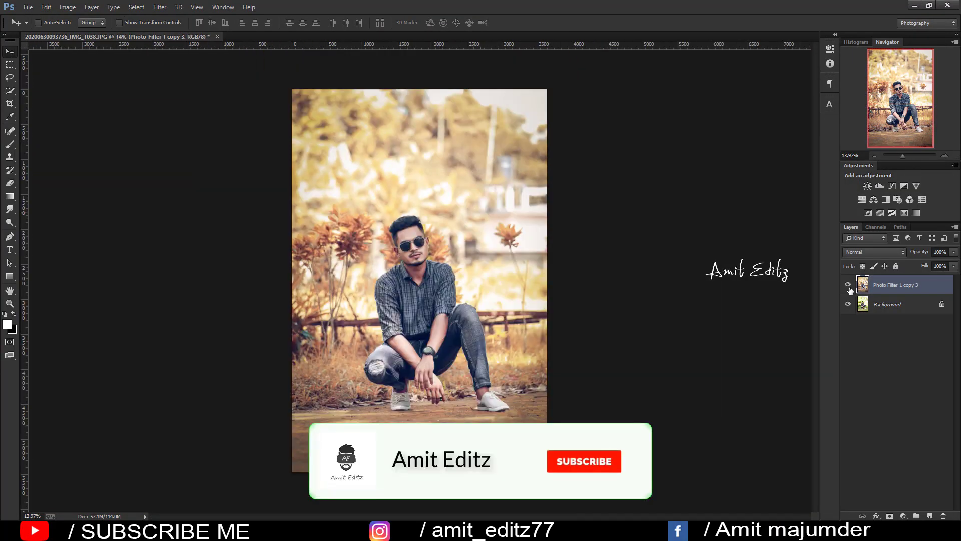
pyautogui.click(847, 284)
pyautogui.click(847, 284)
pyautogui.click(848, 285)
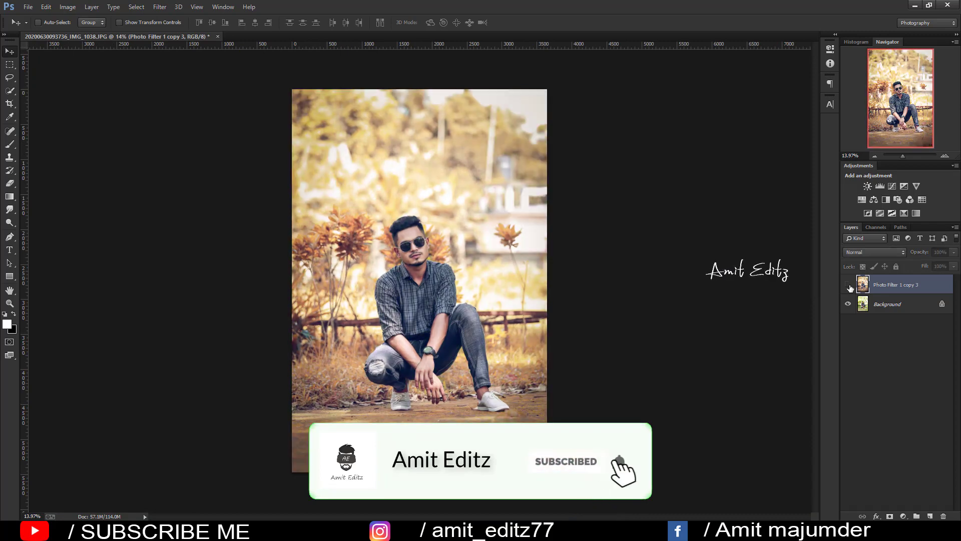
pyautogui.click(847, 284)
pyautogui.click(848, 284)
pyautogui.scroll(1, 501, 300)
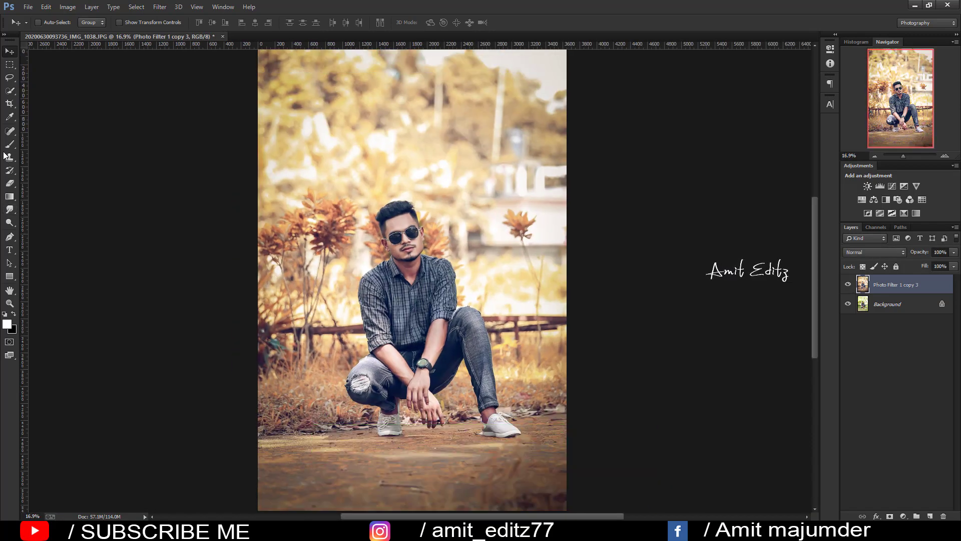
# Stamp the 588 logo brush preset as a watermark beside the man's knee
pyautogui.click(10, 144)
pyautogui.rightClick(344, 209)
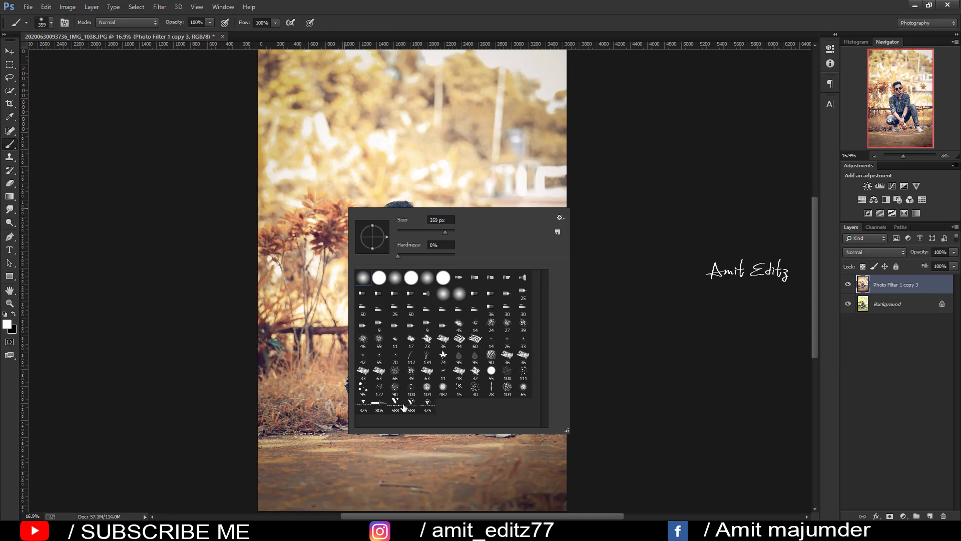
pyautogui.doubleClick(404, 407)
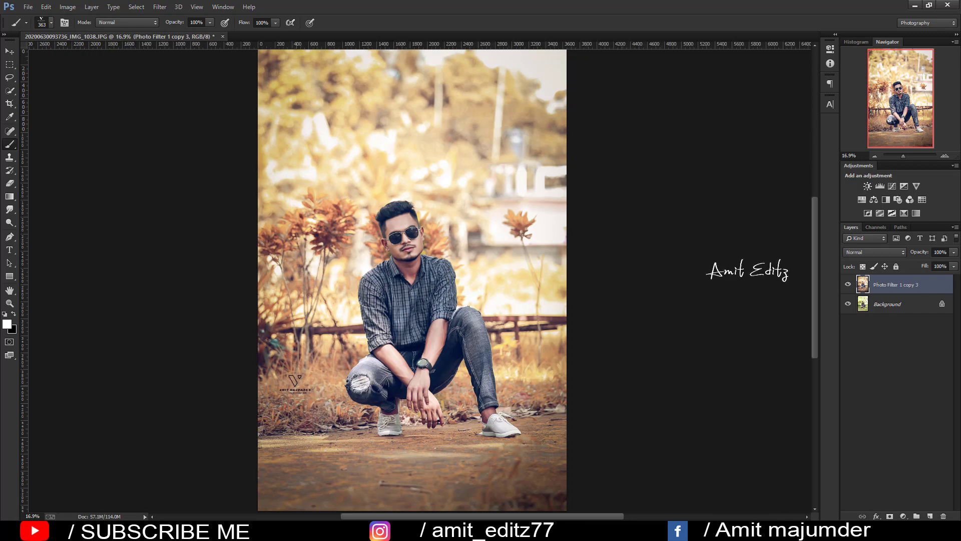
pyautogui.scroll(-3, 375, 423)
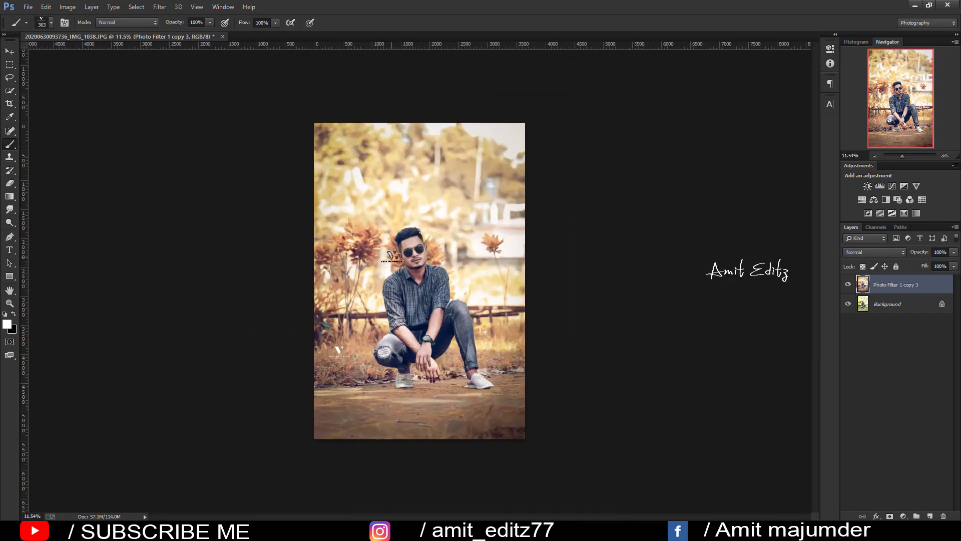
pyautogui.rightClick(391, 255)
pyautogui.press('v')
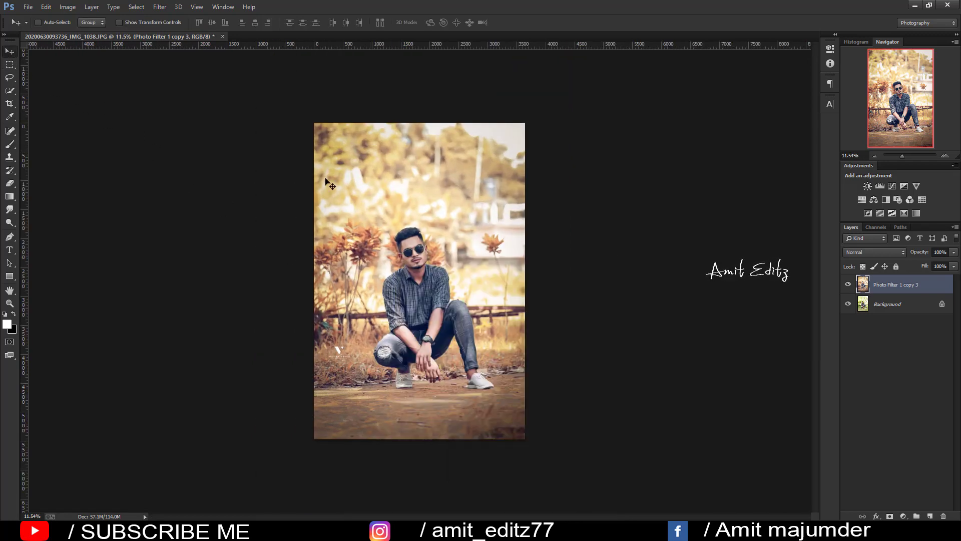
pyautogui.scroll(2, 453, 221)
pyautogui.scroll(-1, 452, 220)
pyautogui.click(69, 8)
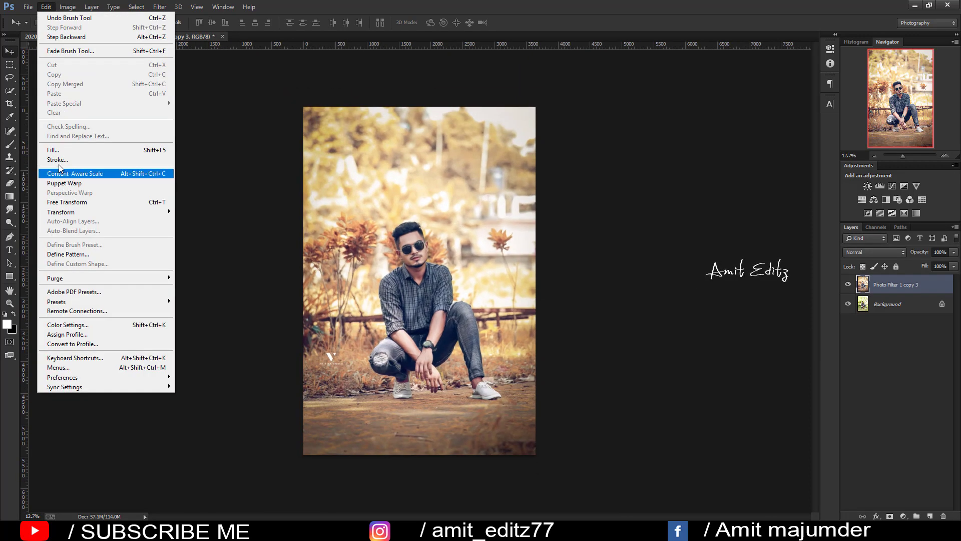
# Add an 18 px white, centre-located stroke border around the photo
pyautogui.click(57, 159)
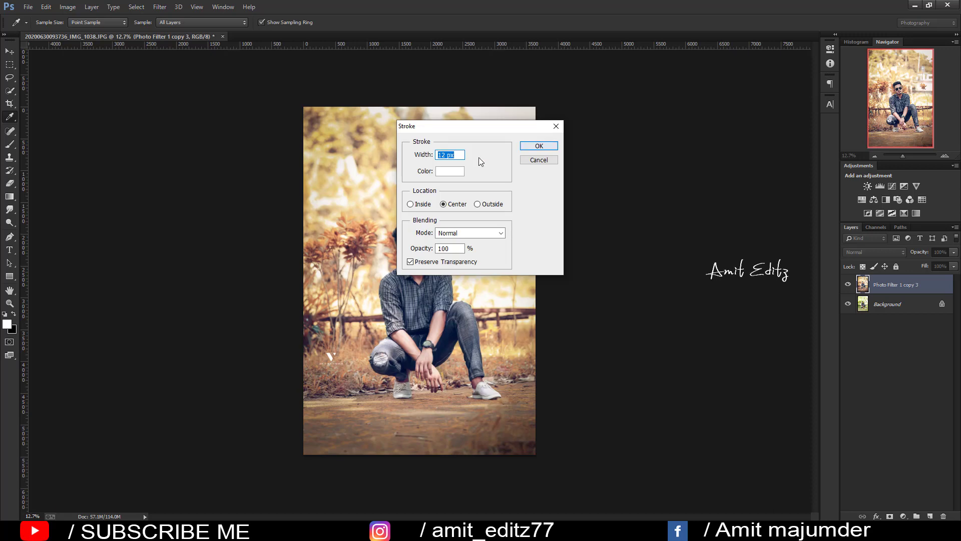
pyautogui.scroll(6, 454, 156)
pyautogui.click(546, 145)
pyautogui.press('v')
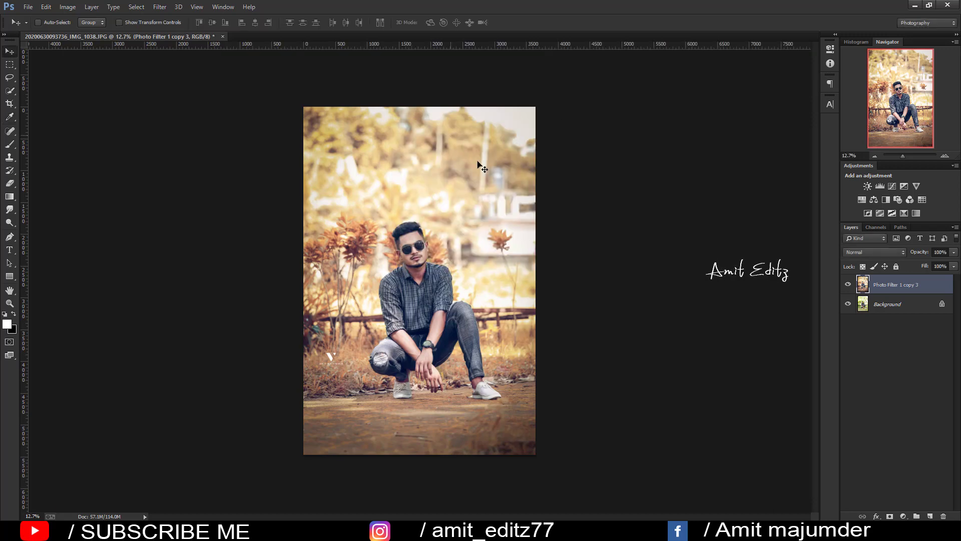
# Toggle the orange Photo Filter layer repeatedly to compare the bordered photo with and without it
pyautogui.scroll(1, 404, 211)
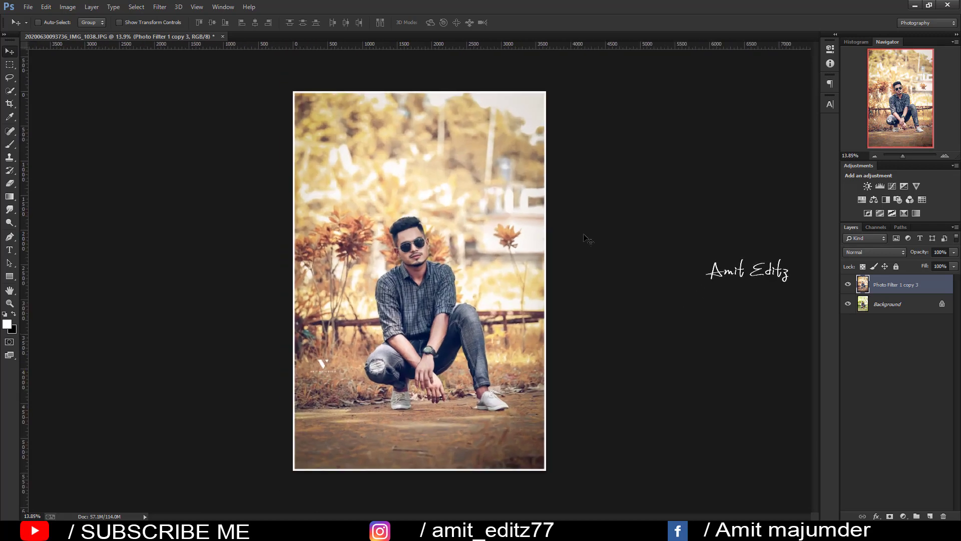
pyautogui.click(847, 285)
pyautogui.click(847, 285)
pyautogui.click(847, 285)
pyautogui.click(848, 285)
pyautogui.click(847, 285)
pyautogui.click(847, 285)
pyautogui.scroll(1, 463, 305)
pyautogui.scroll(-2, 463, 306)
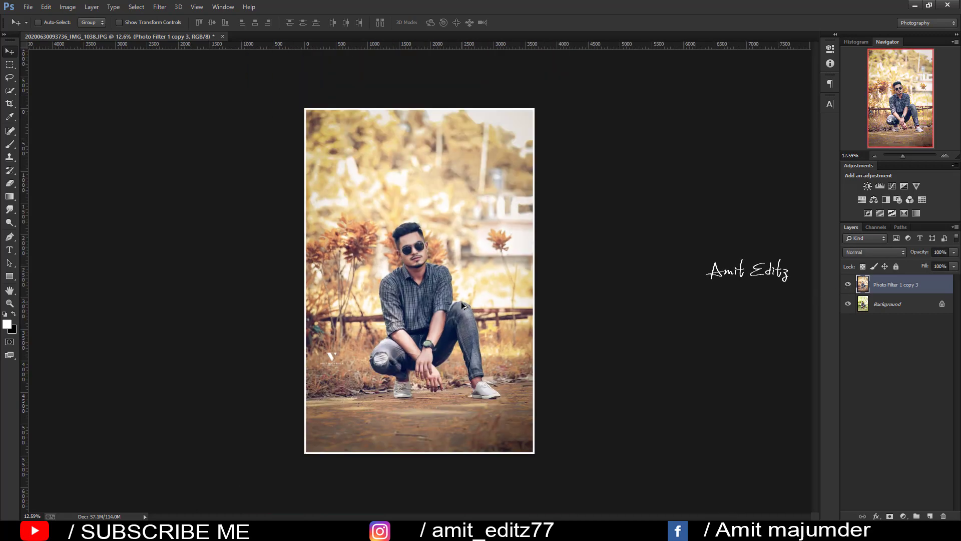
pyautogui.scroll(1, 463, 306)
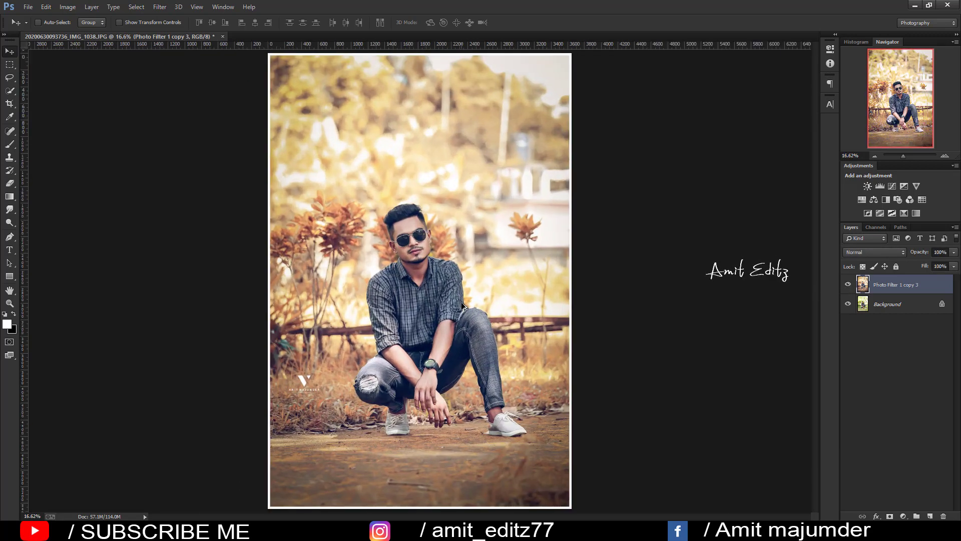
pyautogui.click(847, 285)
pyautogui.click(847, 285)
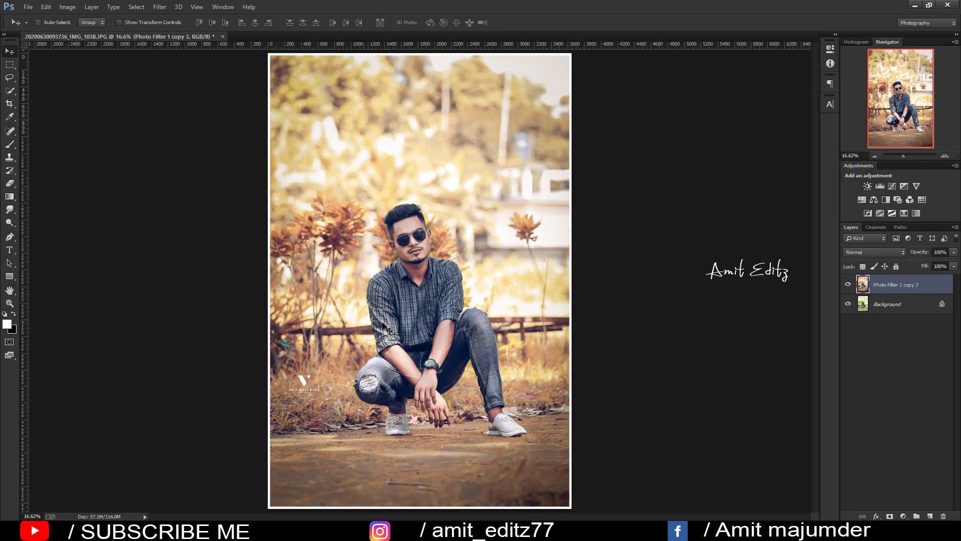